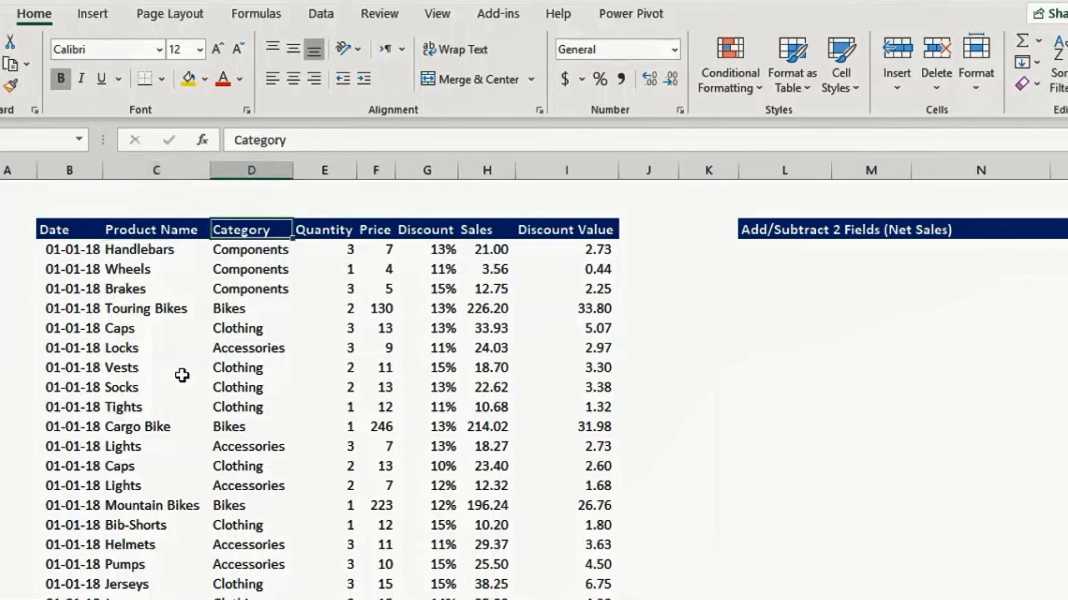
key("Right")
key("Right")
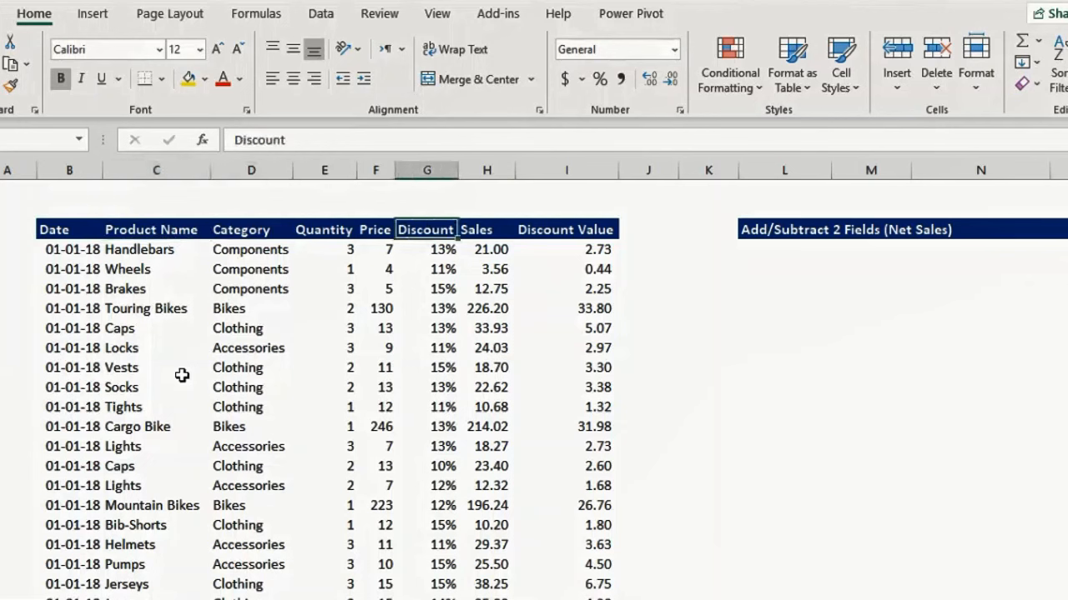
key("Right")
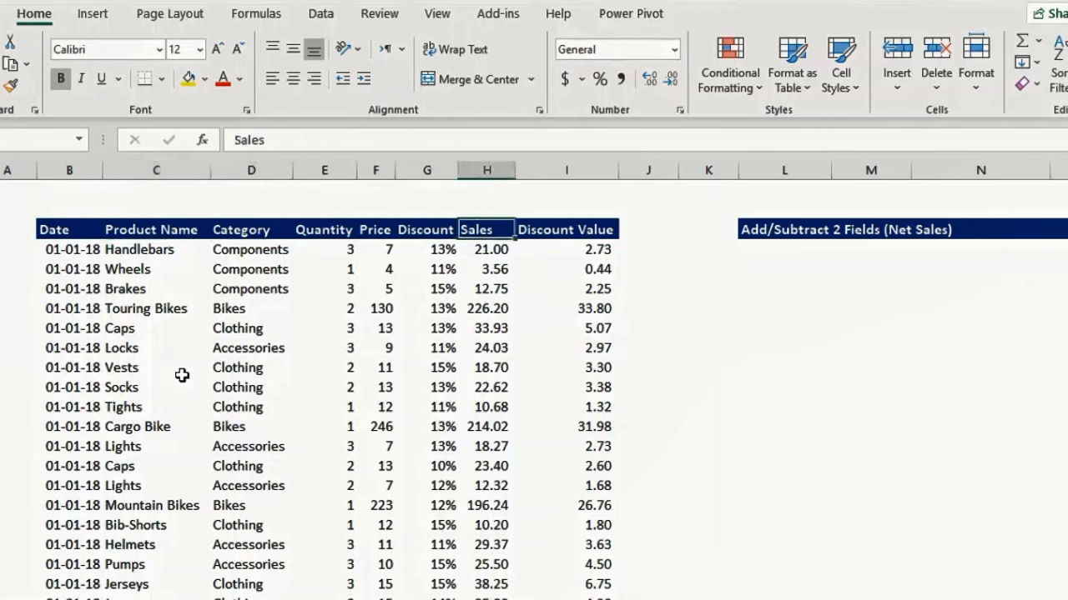
key("Right")
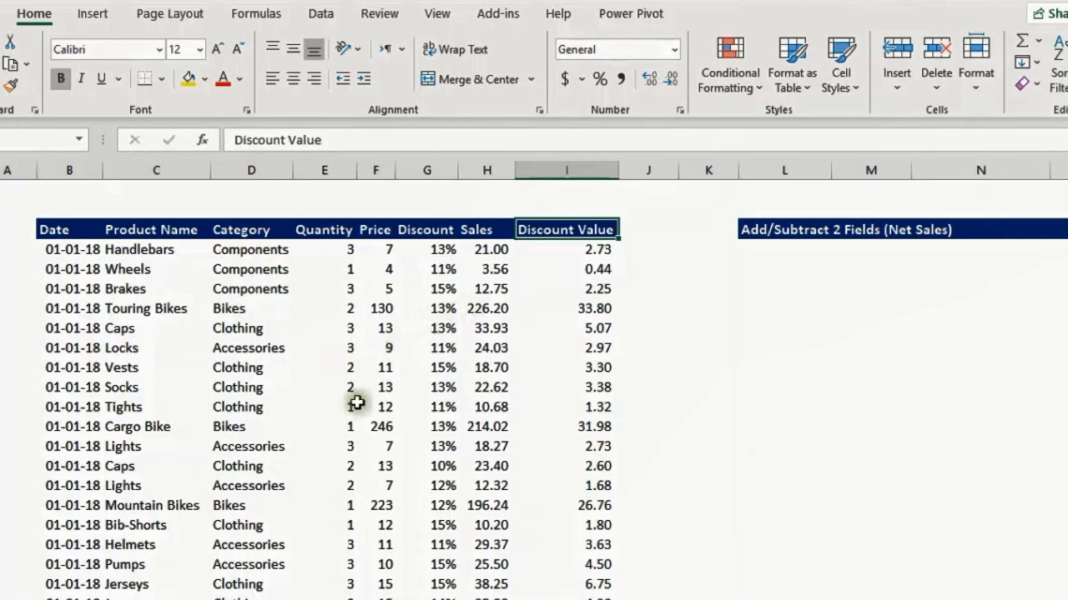
Step: Create a PivotTable from the daily sales data, placed on the existing worksheet at cell L7
left_click(297, 413)
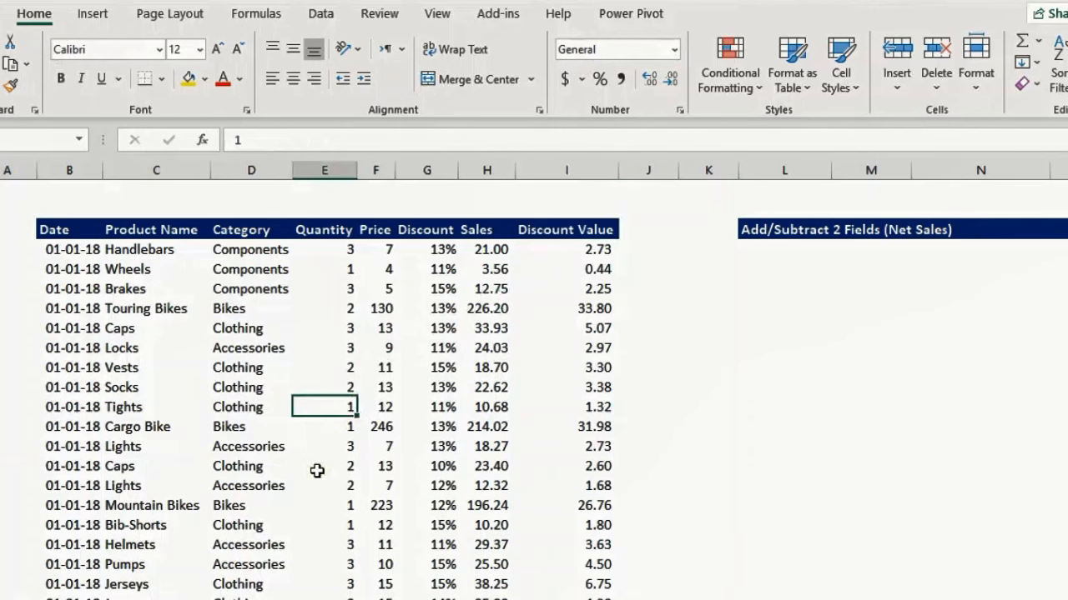
key("alt+n")
key("v")
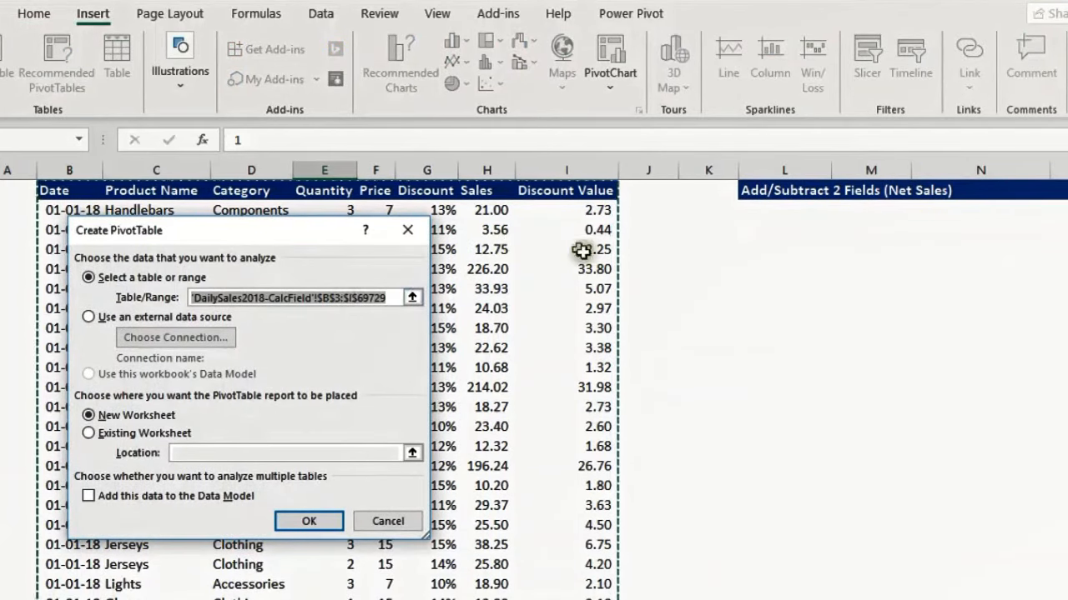
left_click(136, 433)
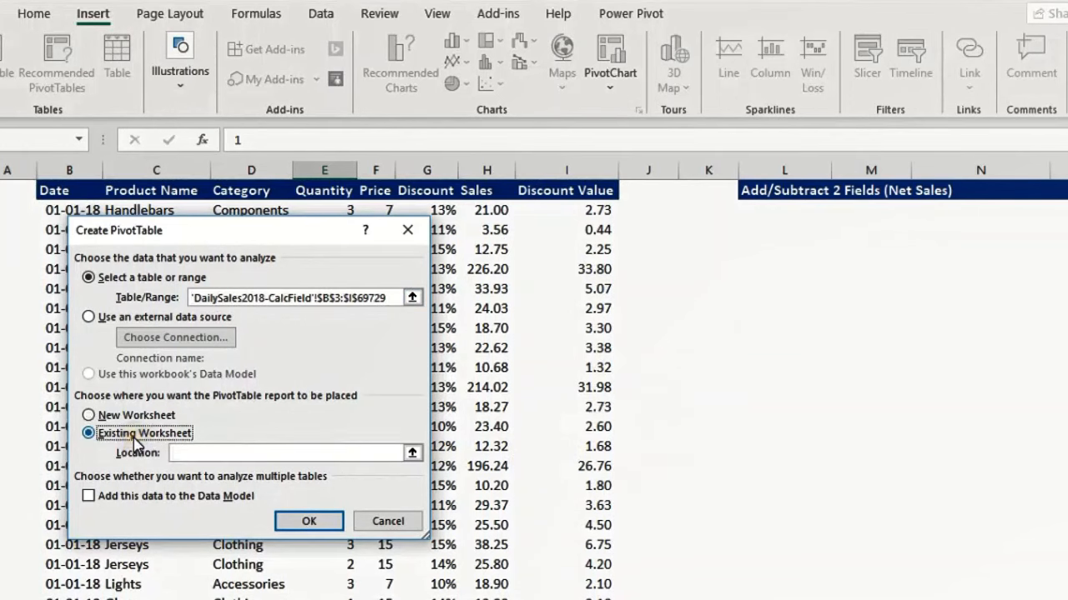
left_click(779, 260)
left_click(309, 529)
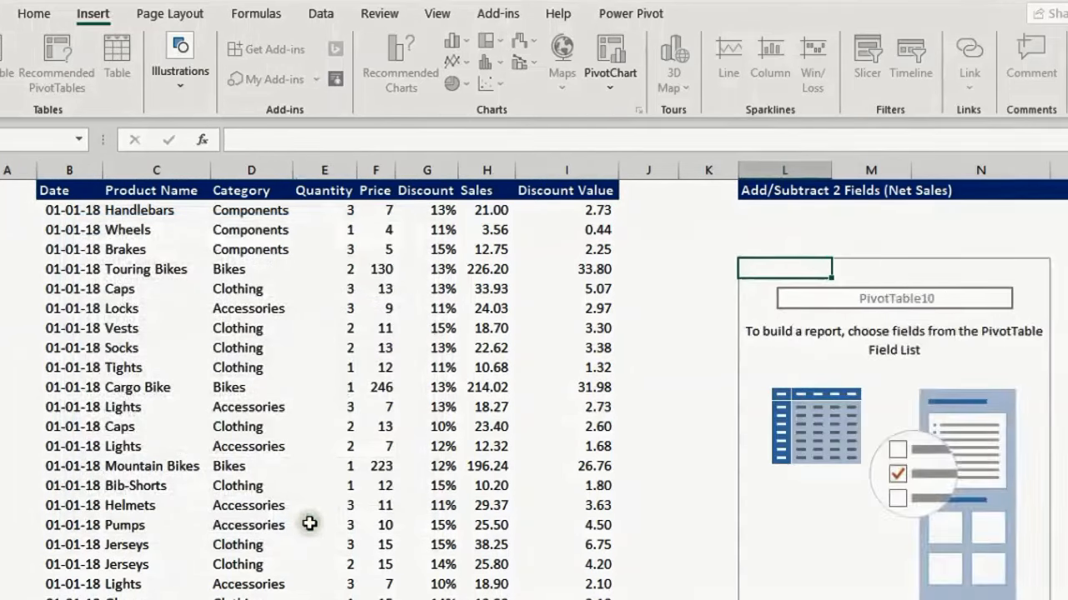
Step: Rename the new PivotTable as NetSales
mouse_move(659, 599)
left_mouse_down()
mouse_move(708, 599)
mouse_move(680, 598)
left_mouse_up()
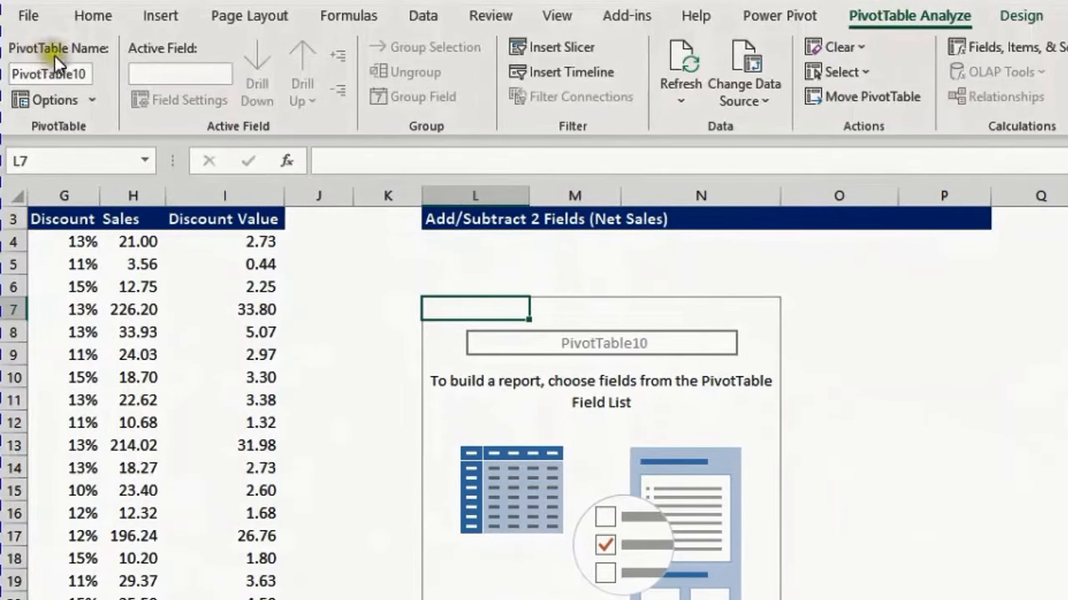
left_click(48, 73)
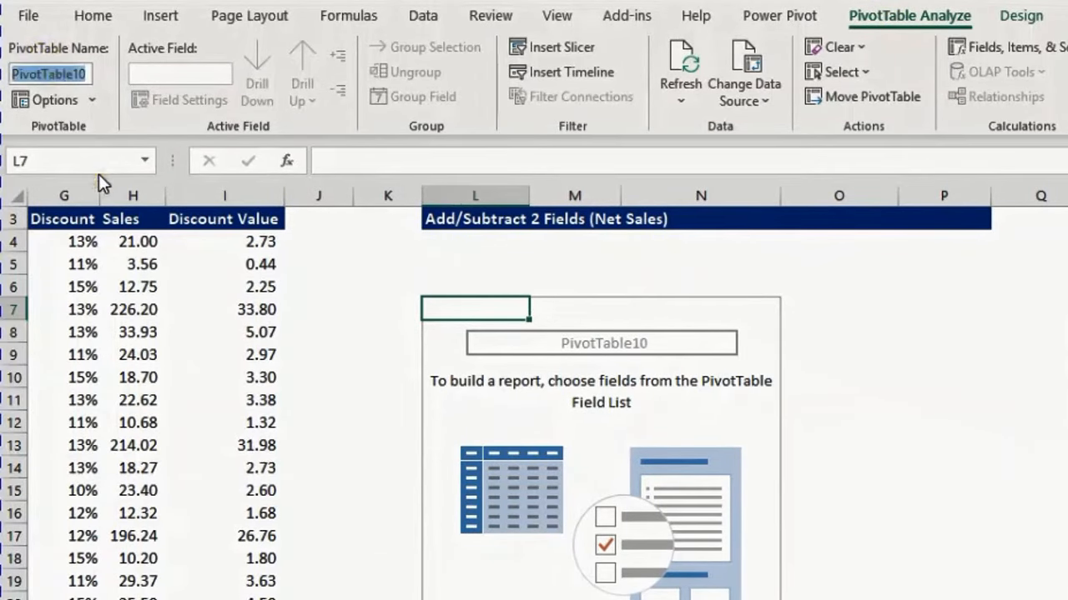
type("NetSales")
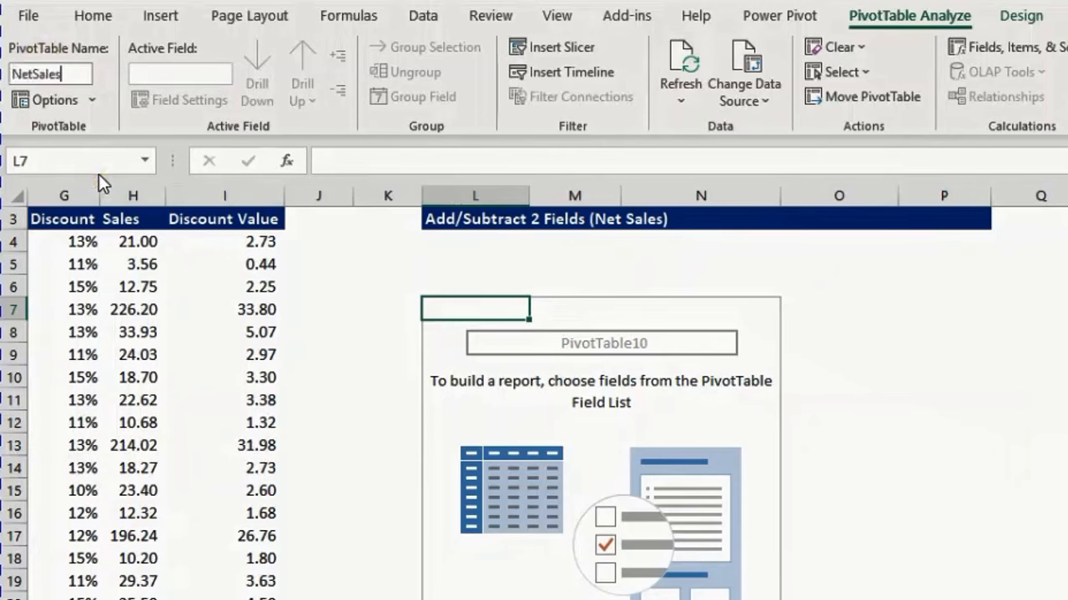
key("Return")
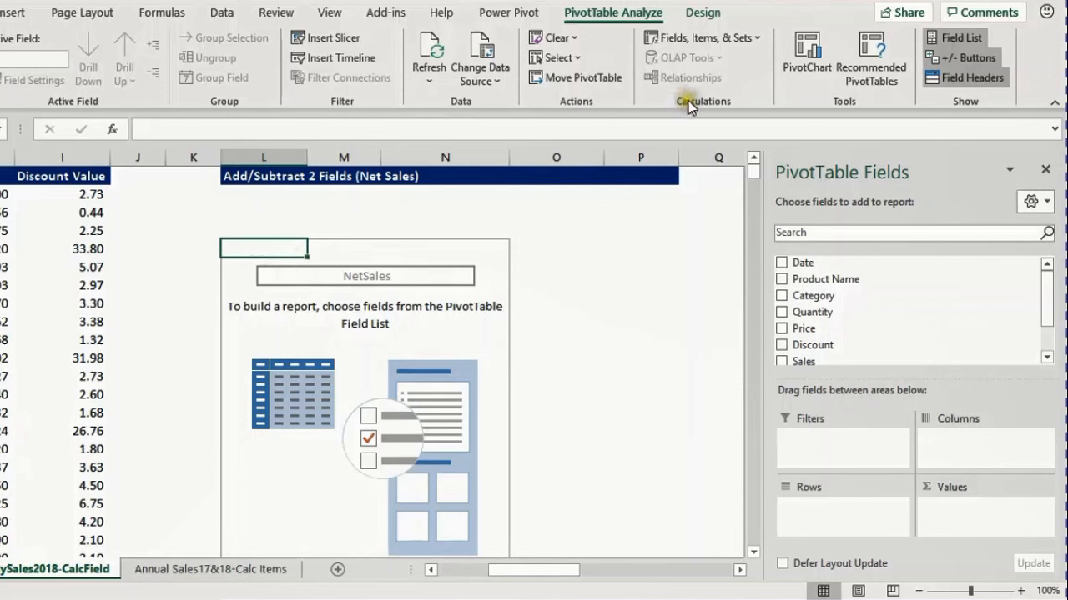
Step: Insert a calculated field named NetSales with the formula =Sales - 'Discount Value' into the PivotTable
left_click(706, 41)
left_click(704, 61)
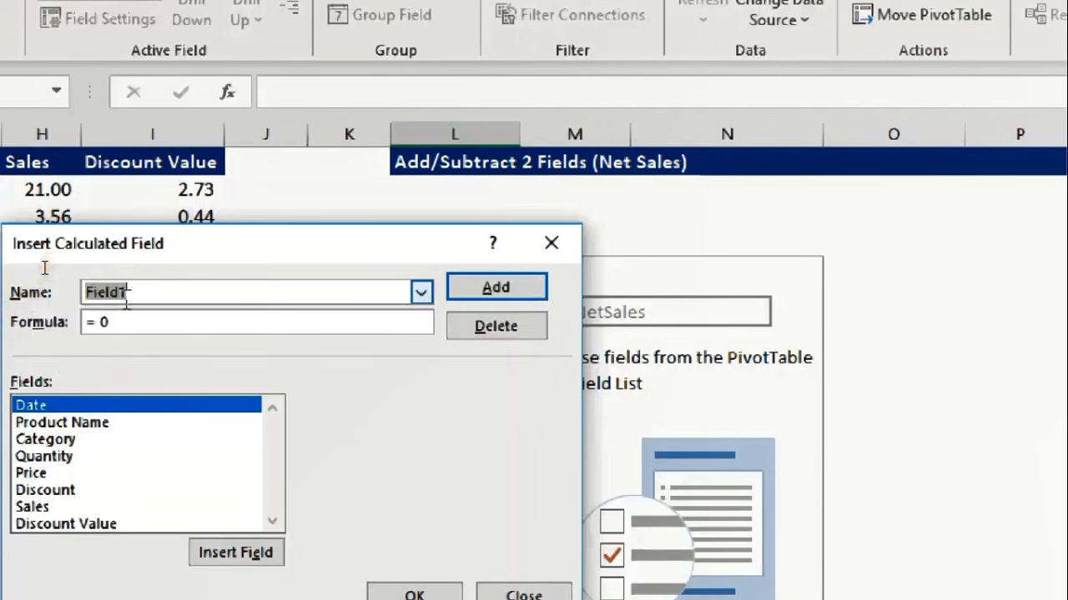
type("NetSales")
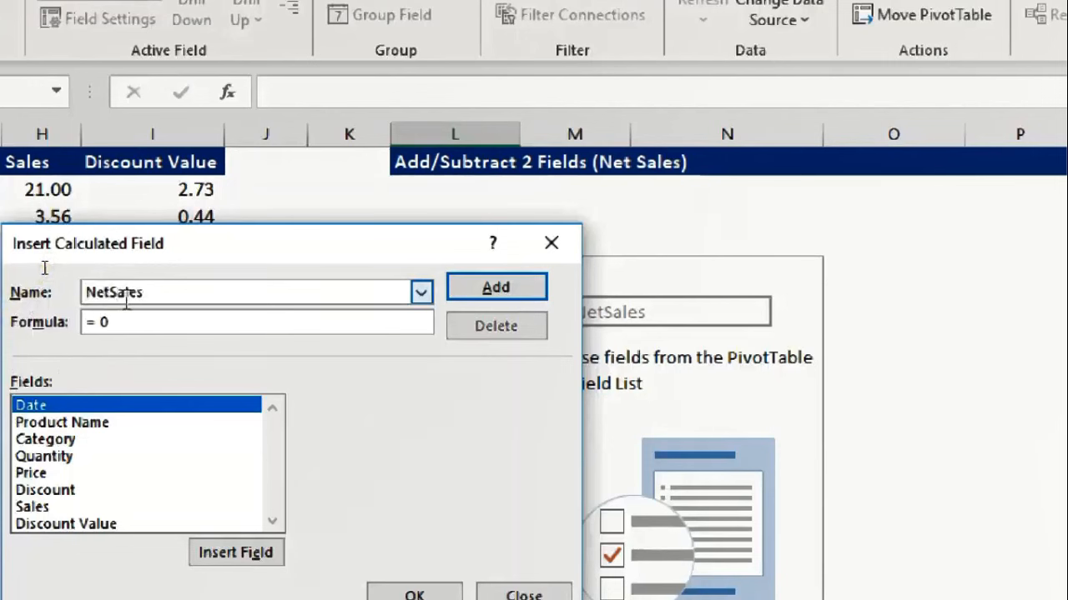
key("Tab")
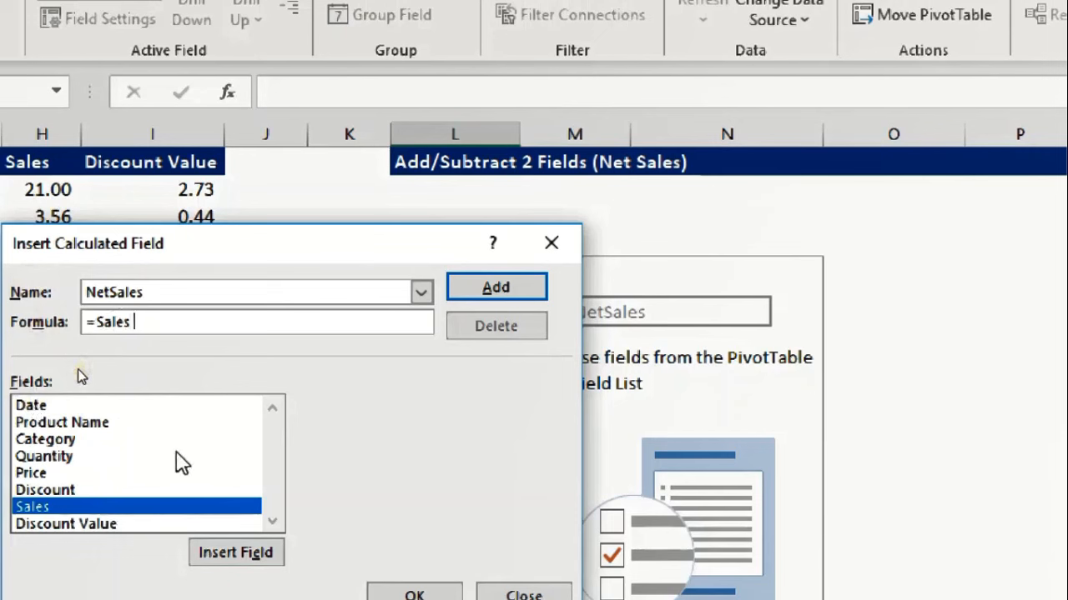
type("-")
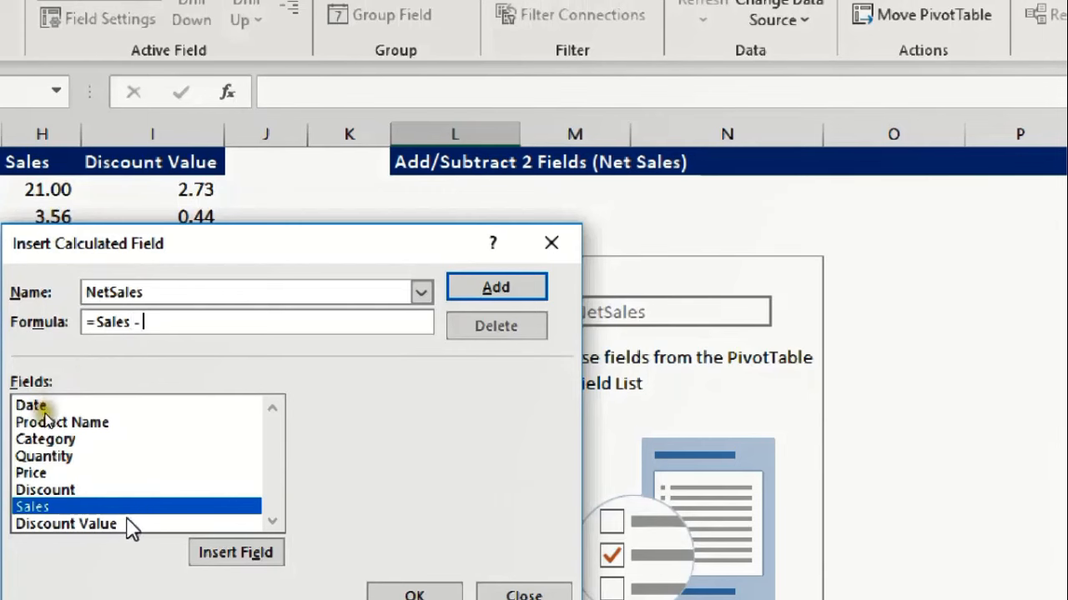
double_click(65, 524)
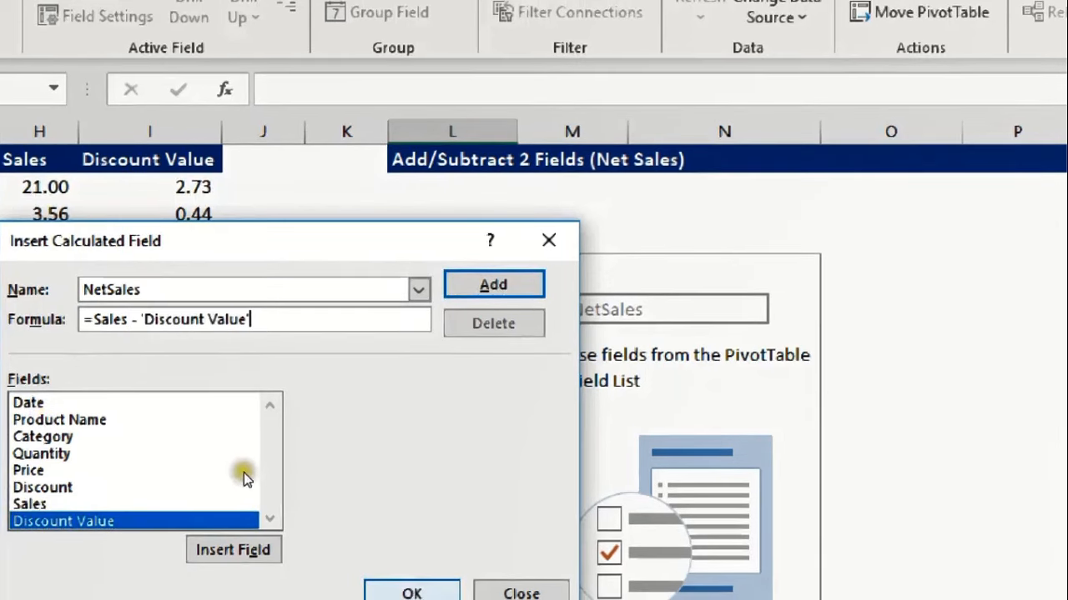
key("Return")
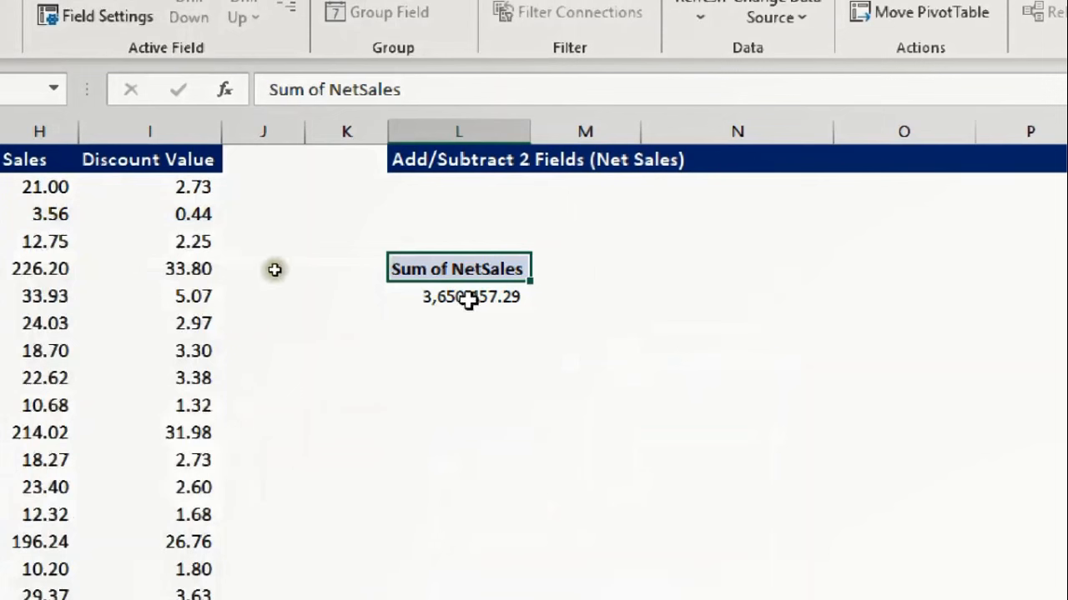
Step: Add Category and Date to the PivotTable rows, with Date above Category, and group the dates by months
left_click(471, 292)
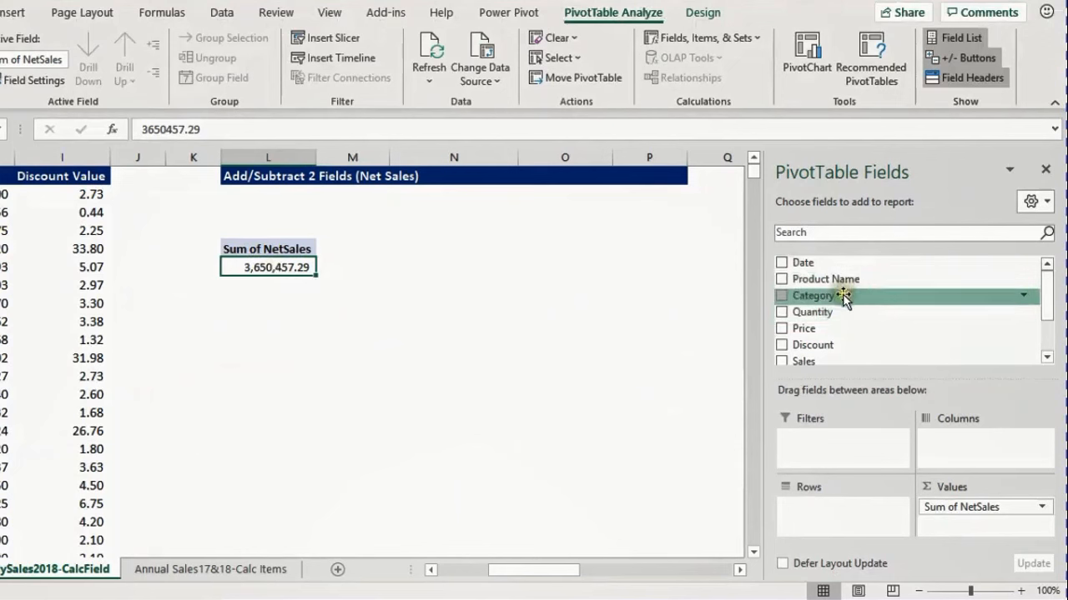
left_click_drag(847, 295, 880, 517)
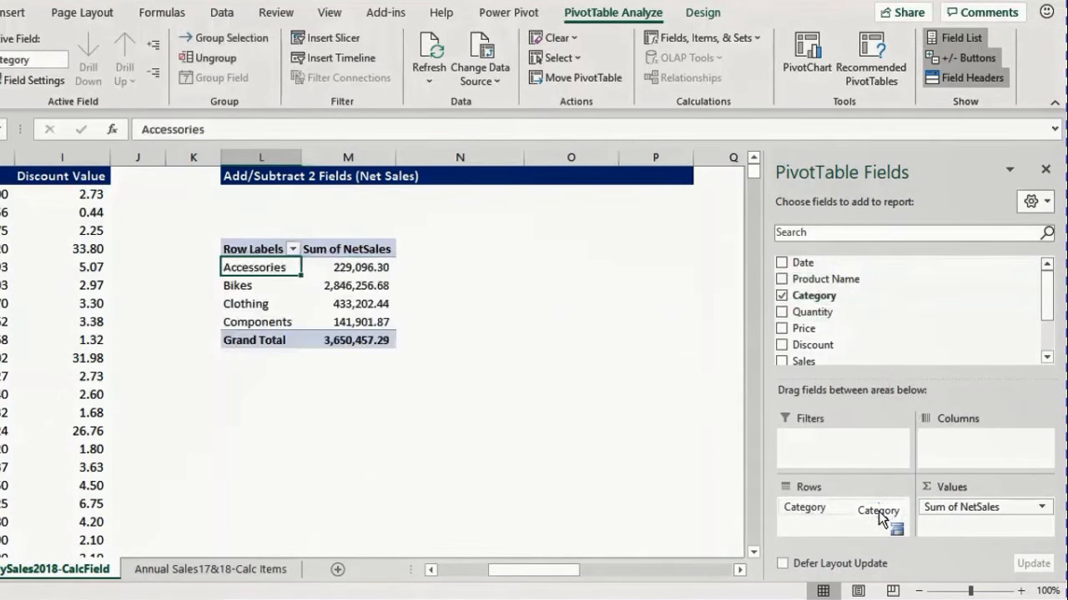
left_click_drag(832, 263, 847, 501)
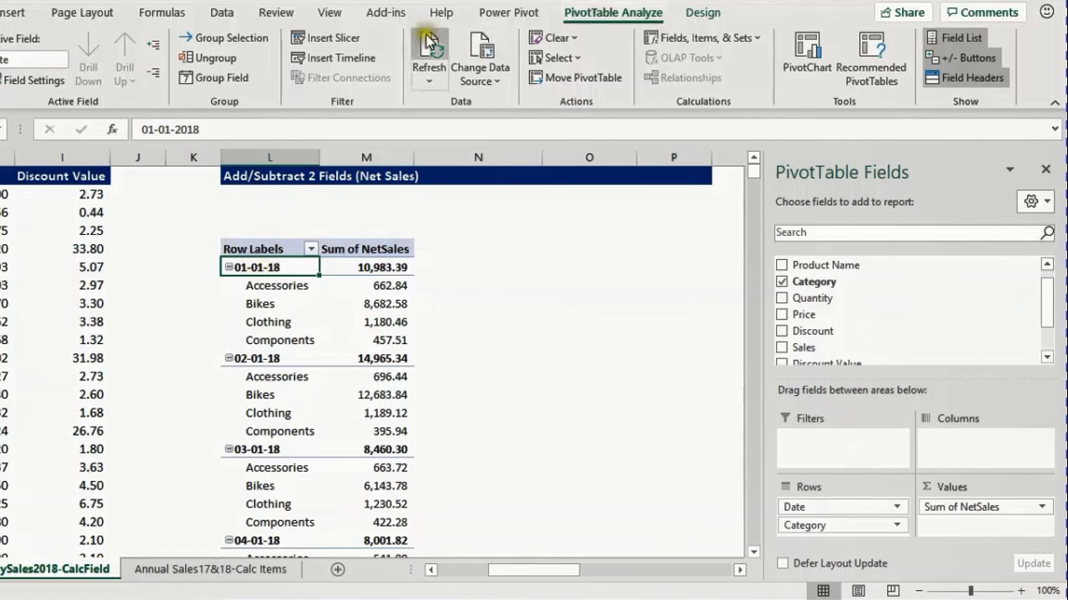
left_click(222, 78)
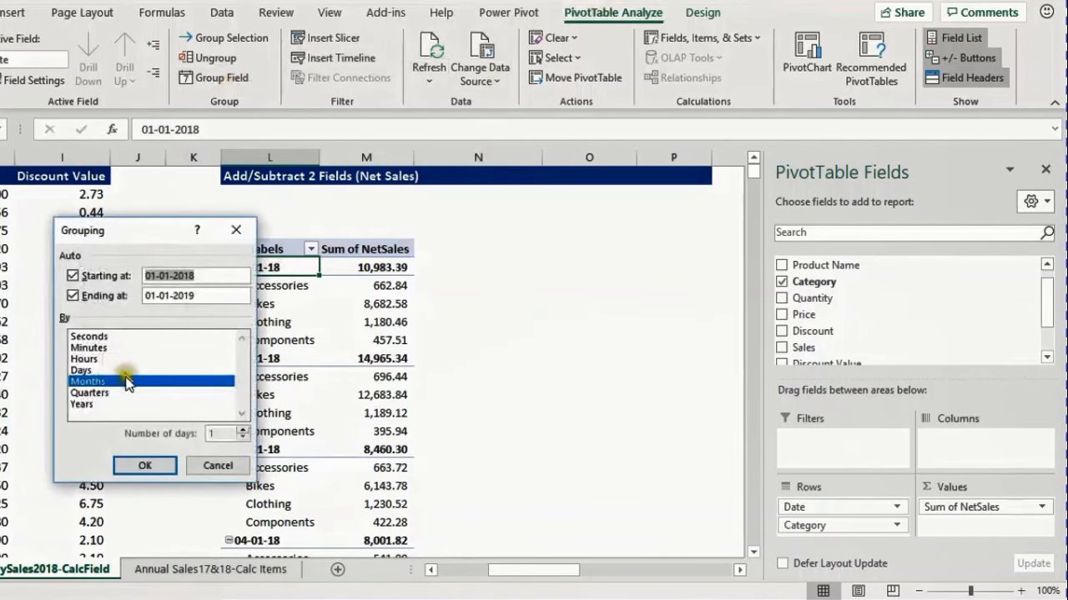
left_click(144, 465)
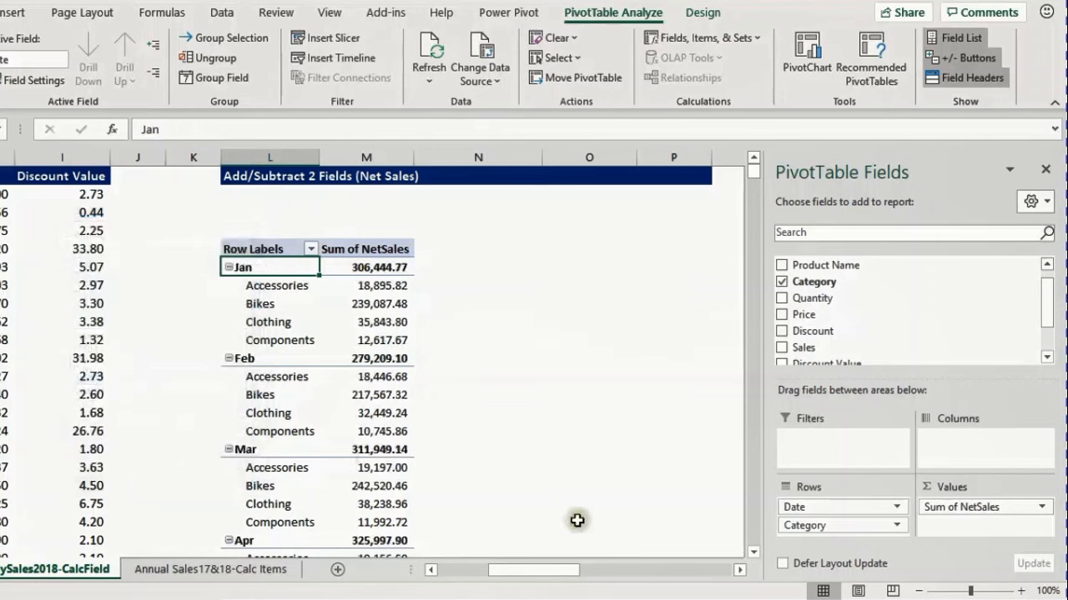
Step: Move the Category field above Date in the PivotTable rows and review the monthly net sales per category
left_click_drag(859, 527, 844, 502)
scroll(308, 311, "down", 2)
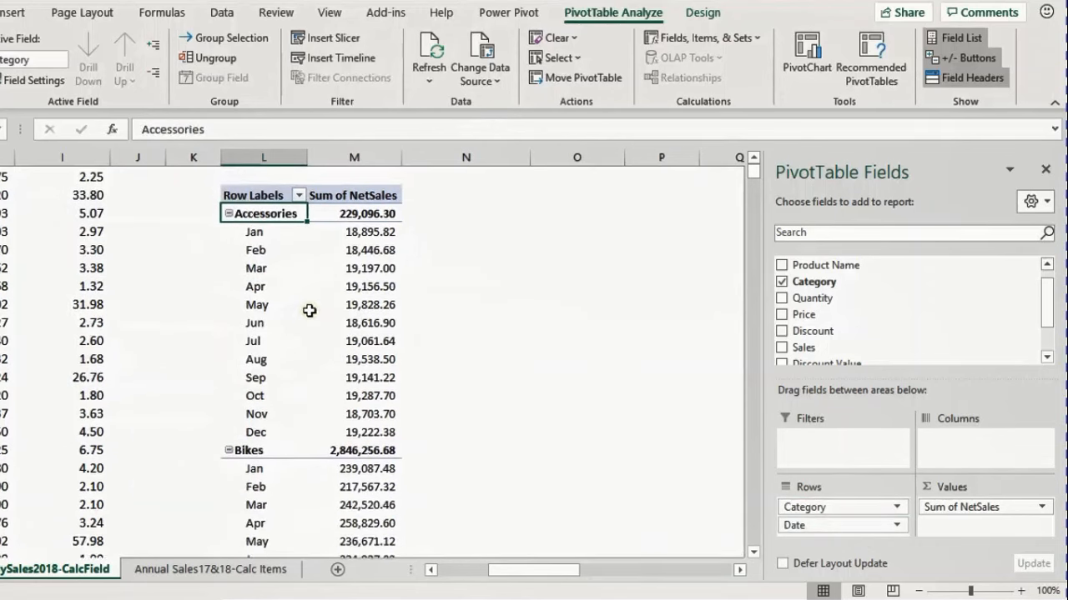
scroll(309, 310, "down", 1)
scroll(309, 310, "up", 3)
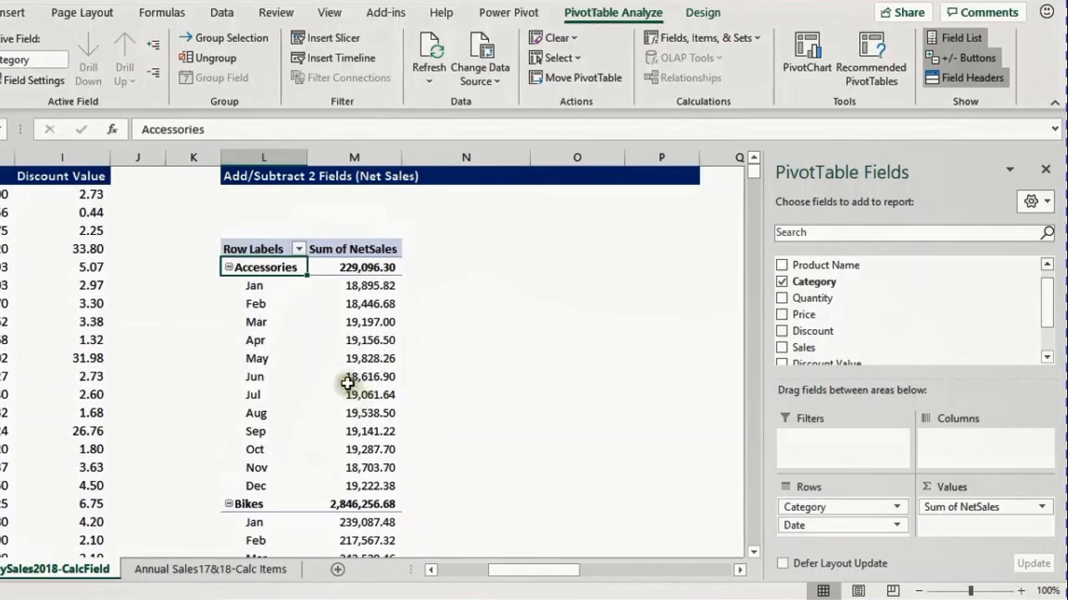
Step: Move the Category field from the PivotTable's rows to its columns
mouse_move(348, 376)
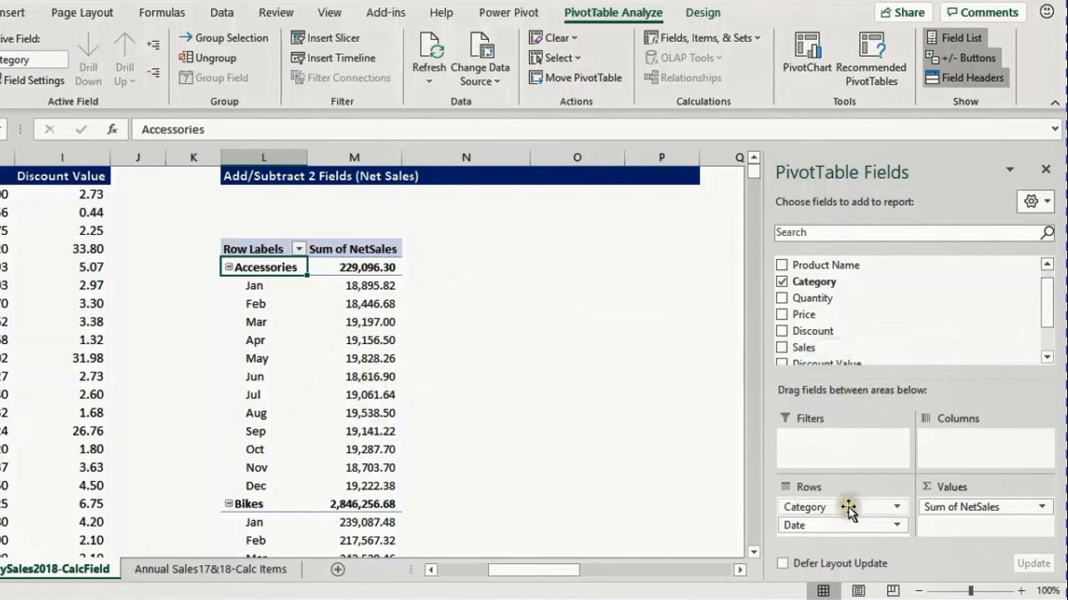
left_click_drag(846, 507, 959, 442)
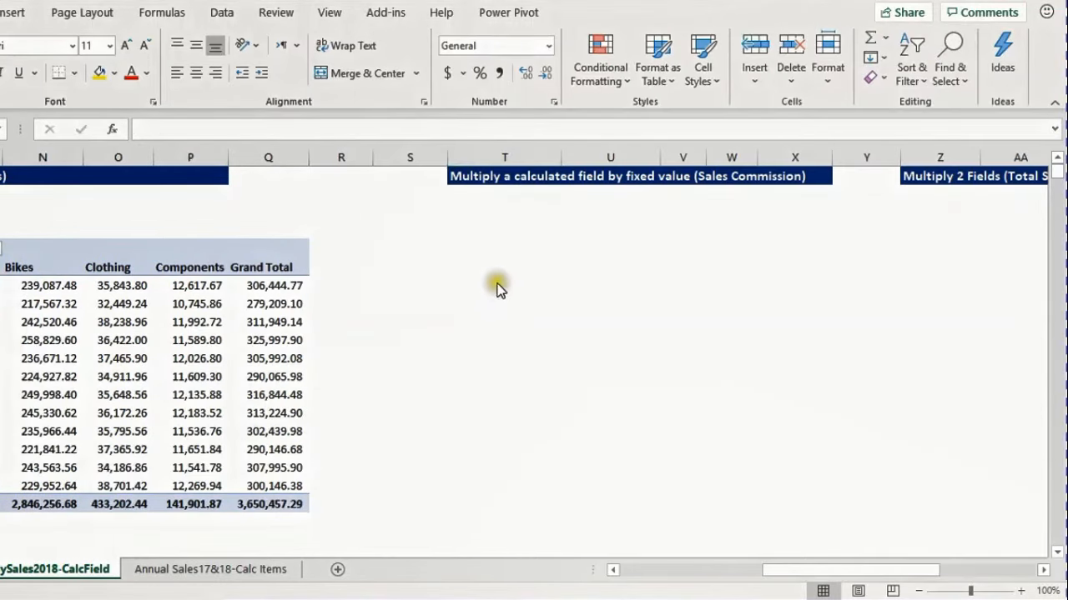
Step: Create a second PivotTable from the daily sales data, placed on the existing worksheet at cell T7
left_click(495, 264)
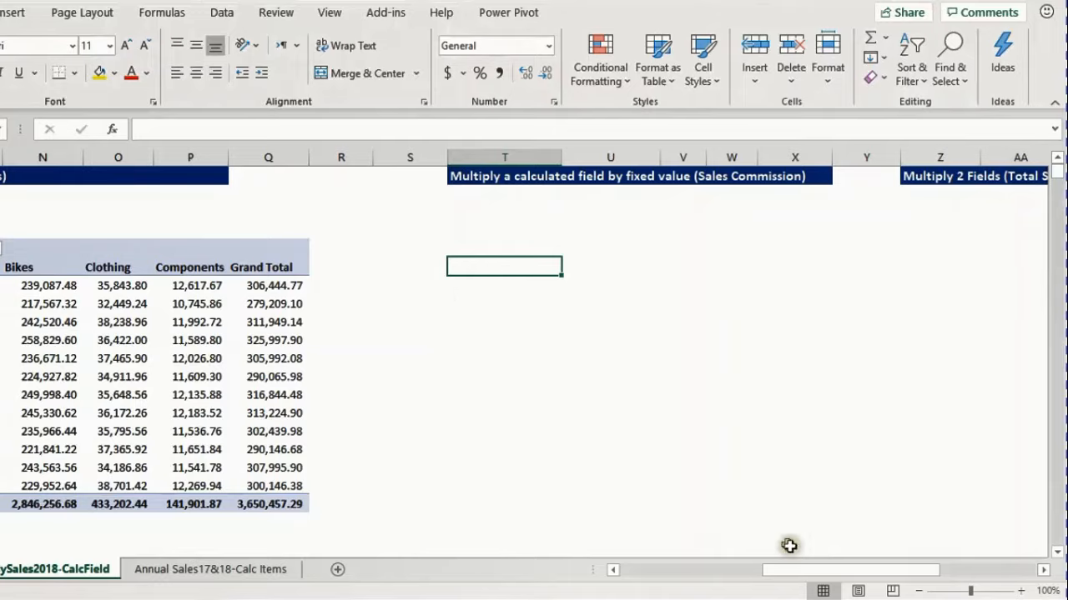
left_click_drag(813, 571, 695, 570)
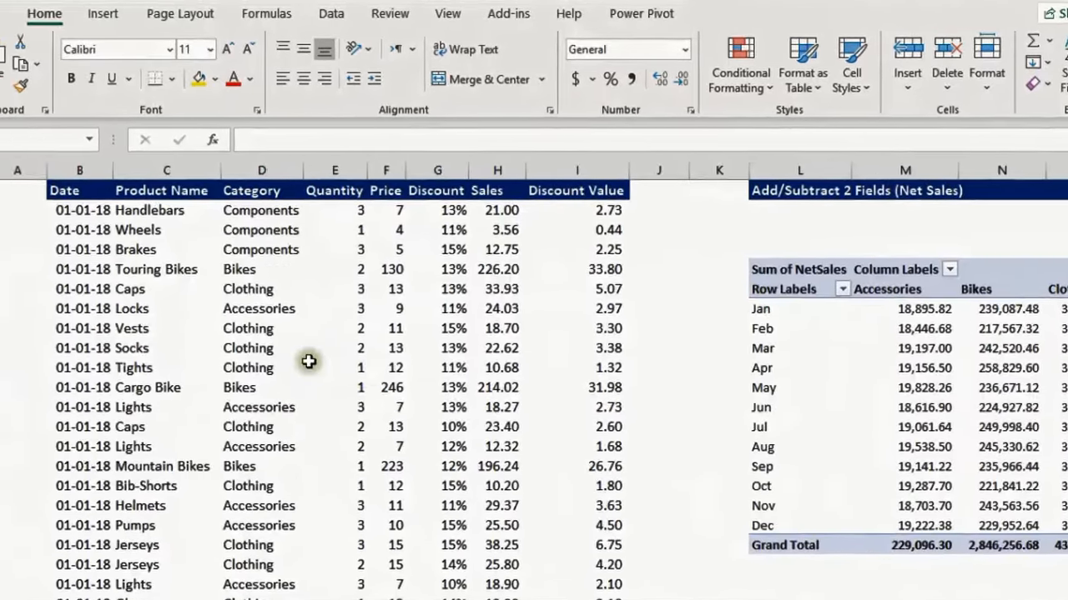
left_click(225, 345)
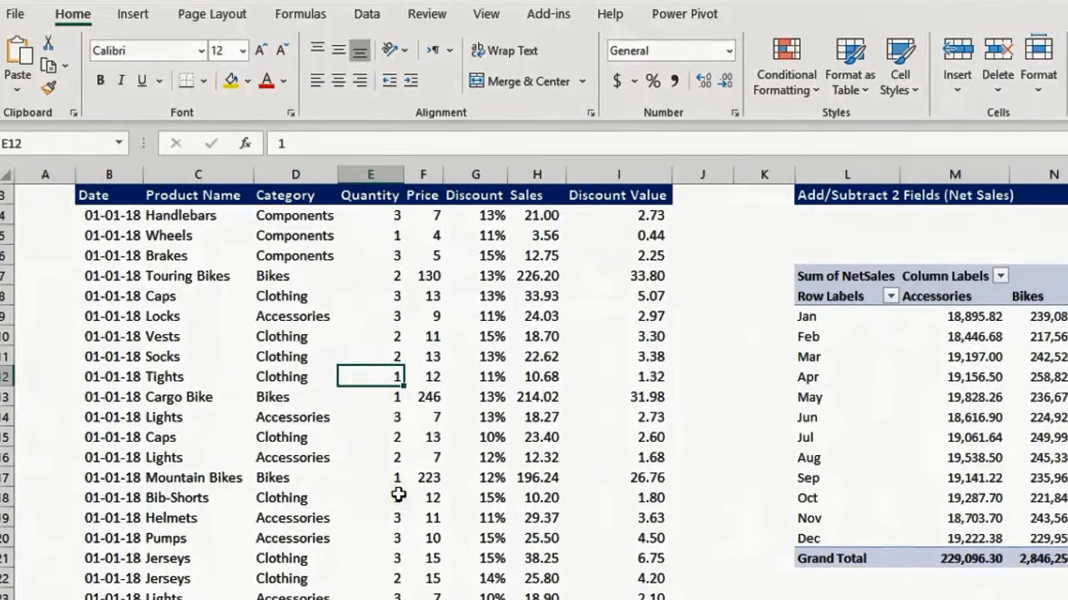
key("alt+n")
key("v")
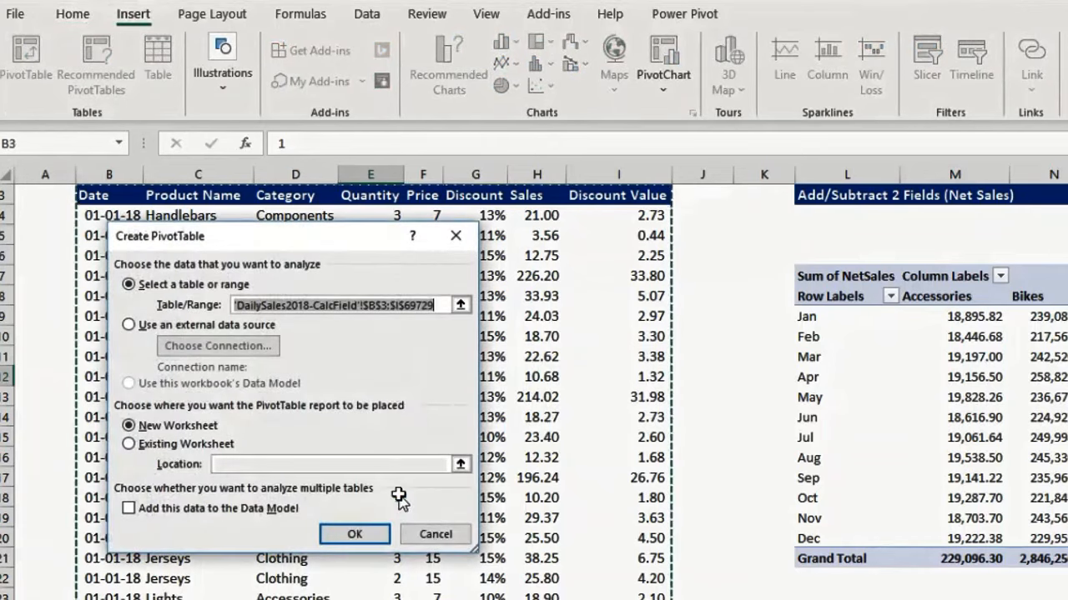
left_click(200, 443)
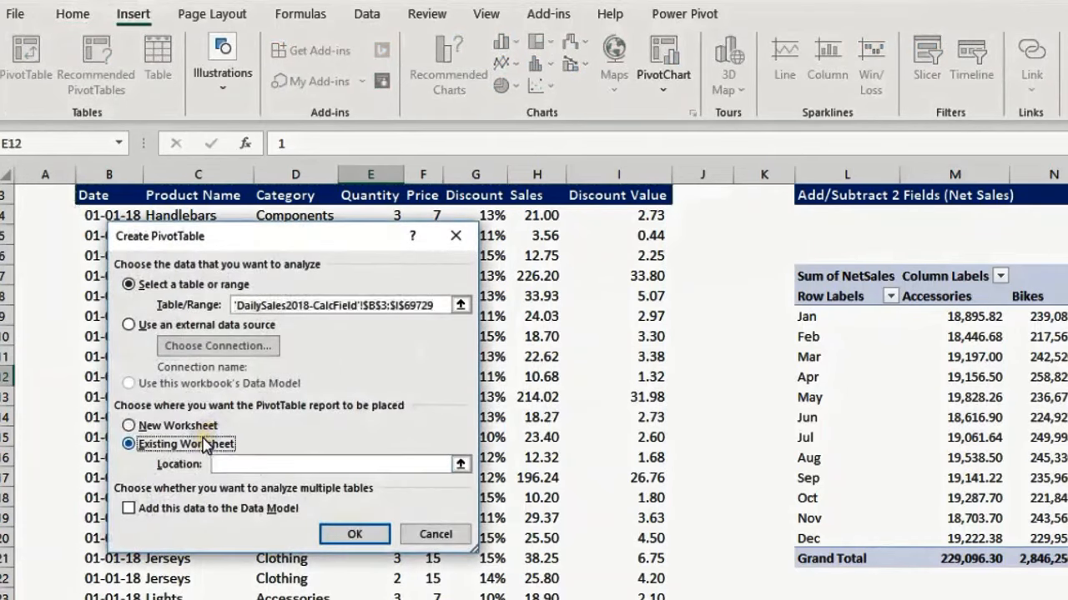
scroll(959, 496, "right", 5)
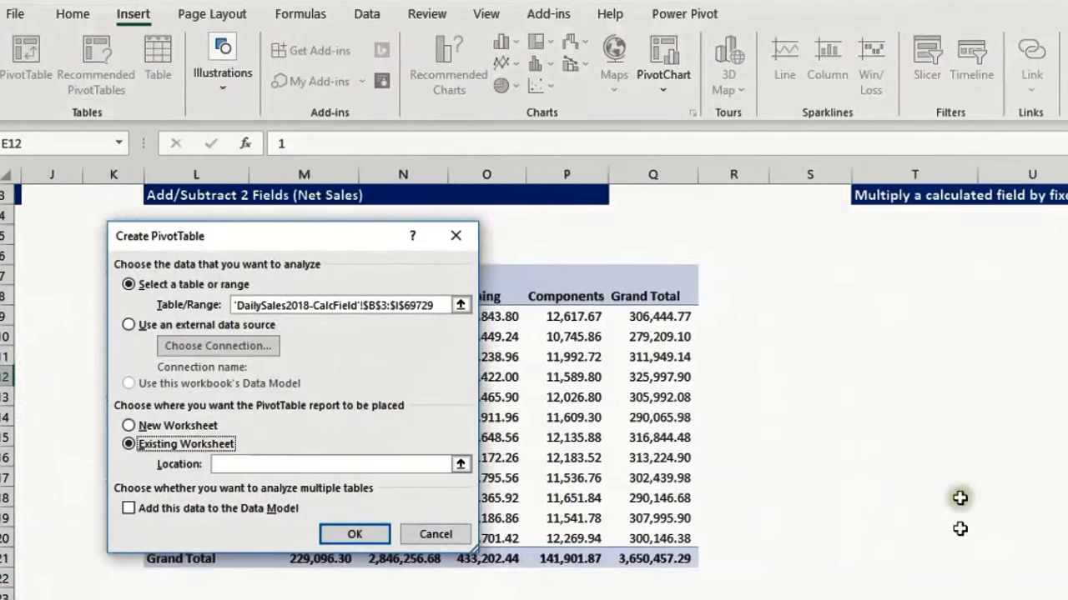
left_click(897, 268)
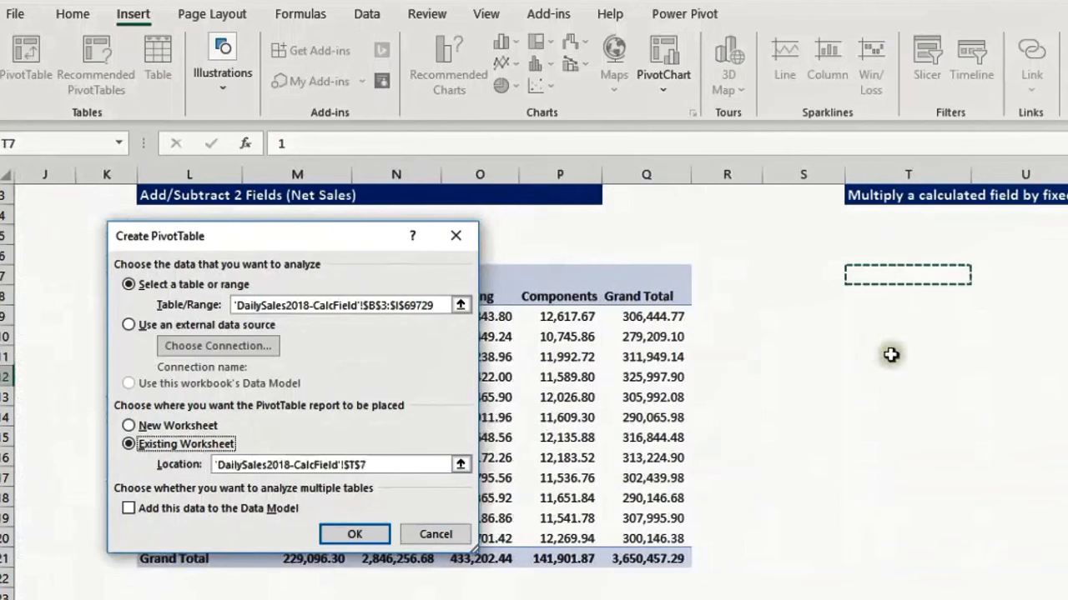
left_click(351, 541)
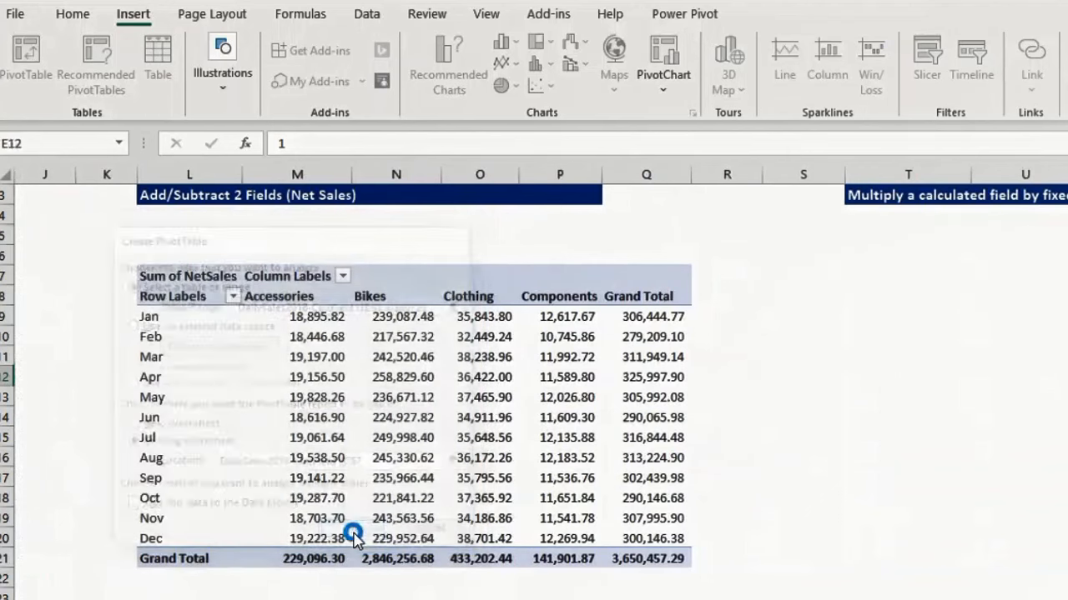
Step: Rename the new PivotTable as commission
left_click(57, 67)
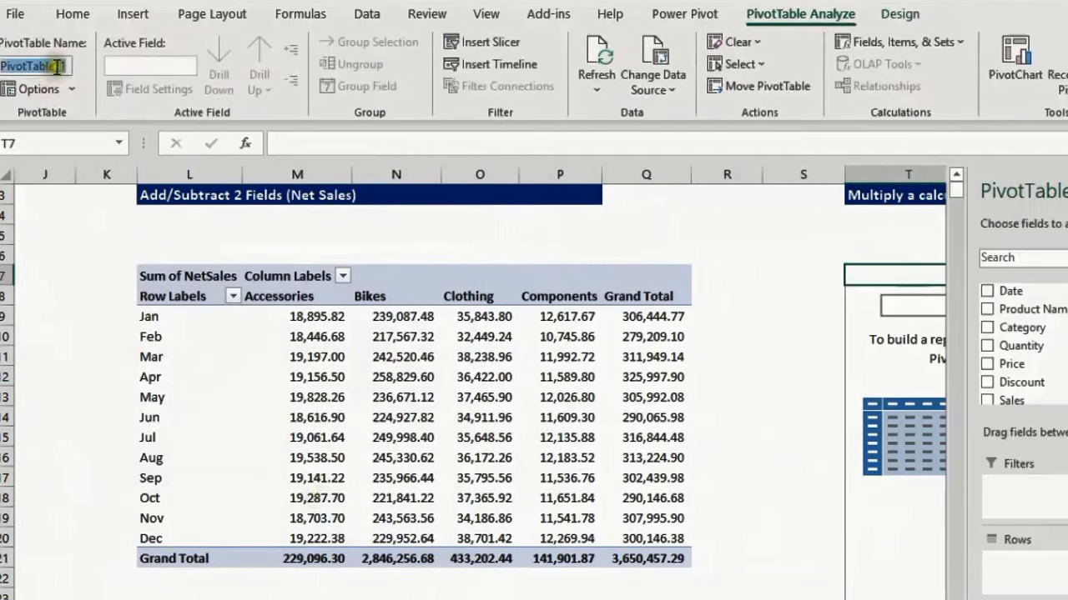
type("co")
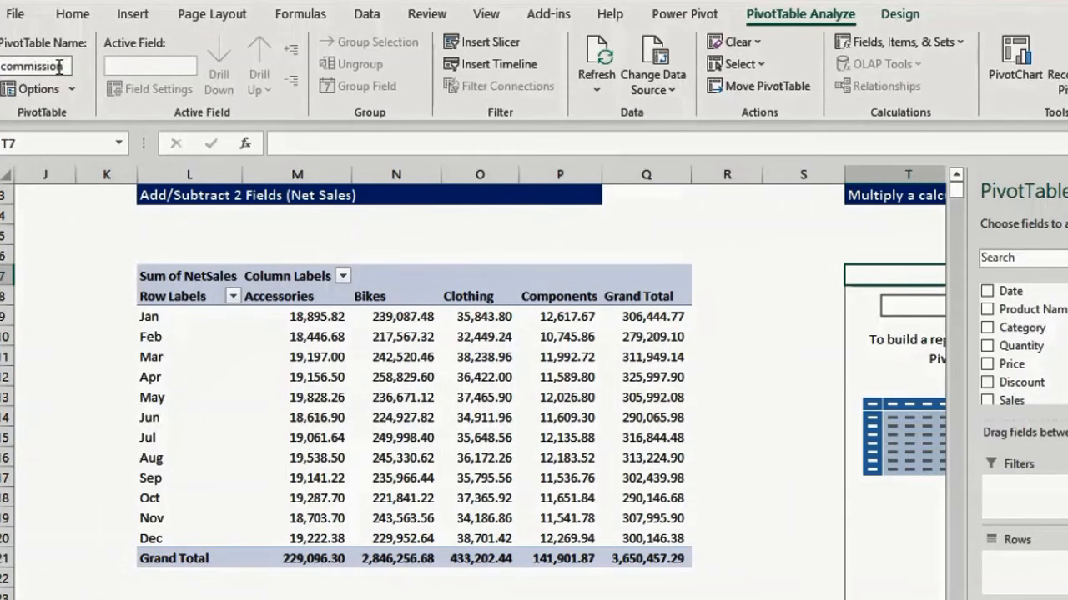
type("mmission")
key("Return")
Step: Add a calculated field named Commission with the formula =NetSales*3% to the commission PivotTable
scroll(480, 383, "right", 4)
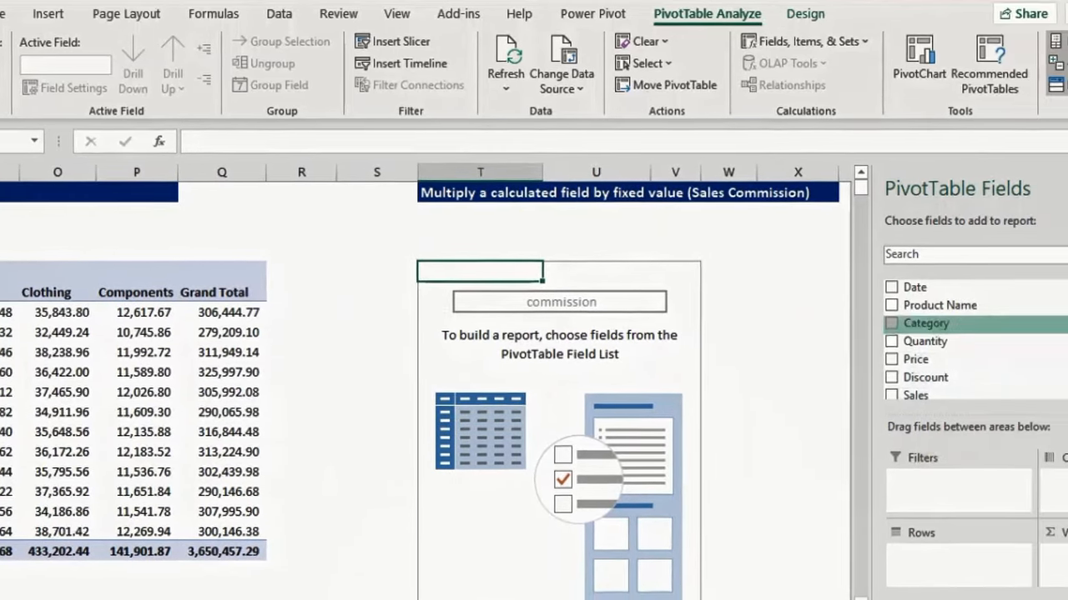
scroll(917, 342, "down", 3)
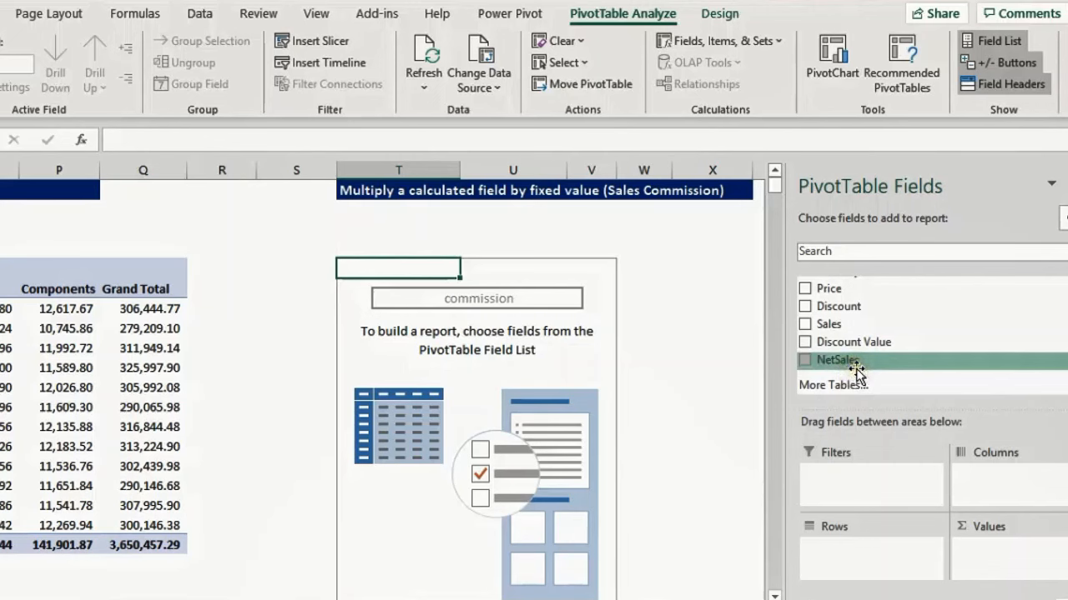
left_click(691, 44)
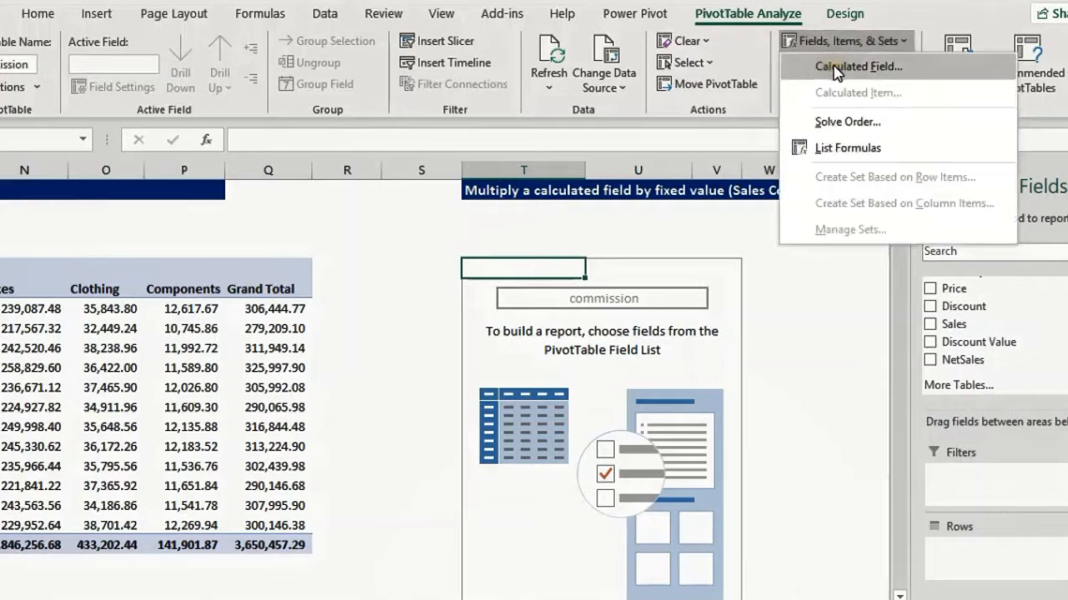
left_click(836, 73)
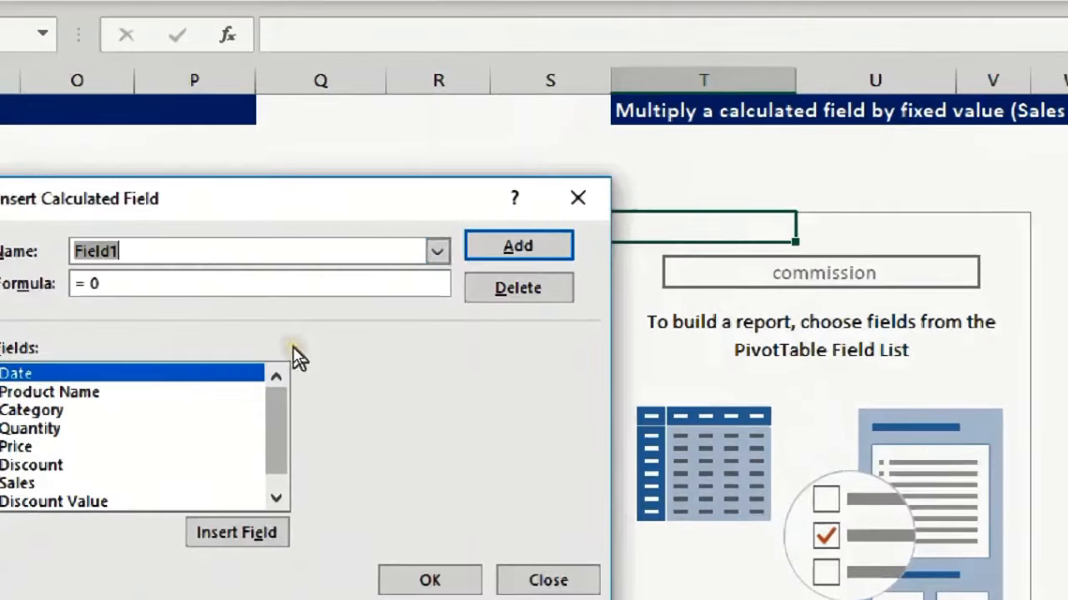
type("Commission")
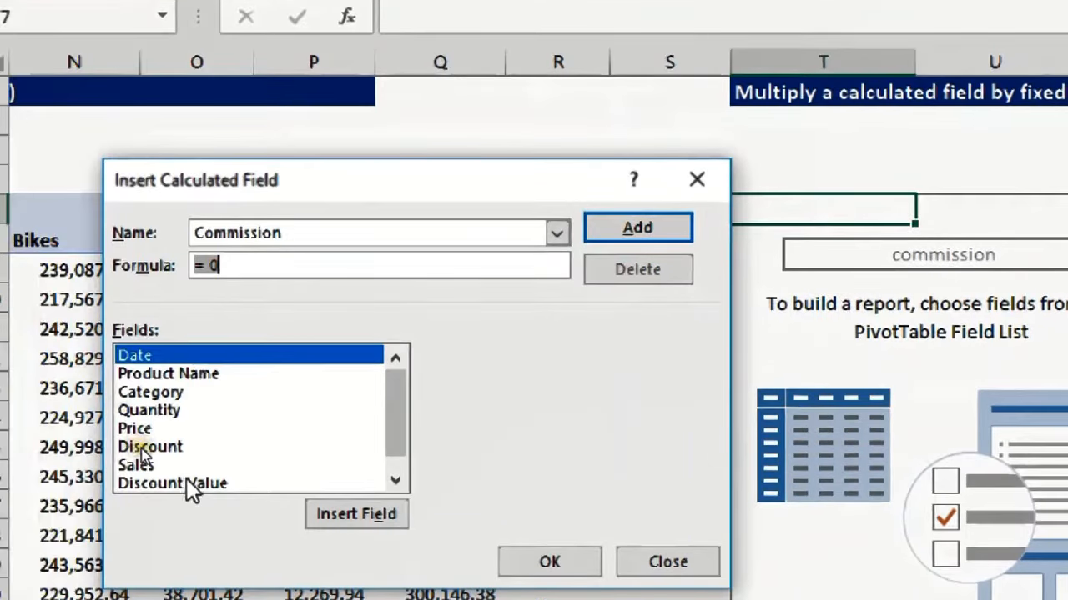
scroll(162, 427, "down", 1)
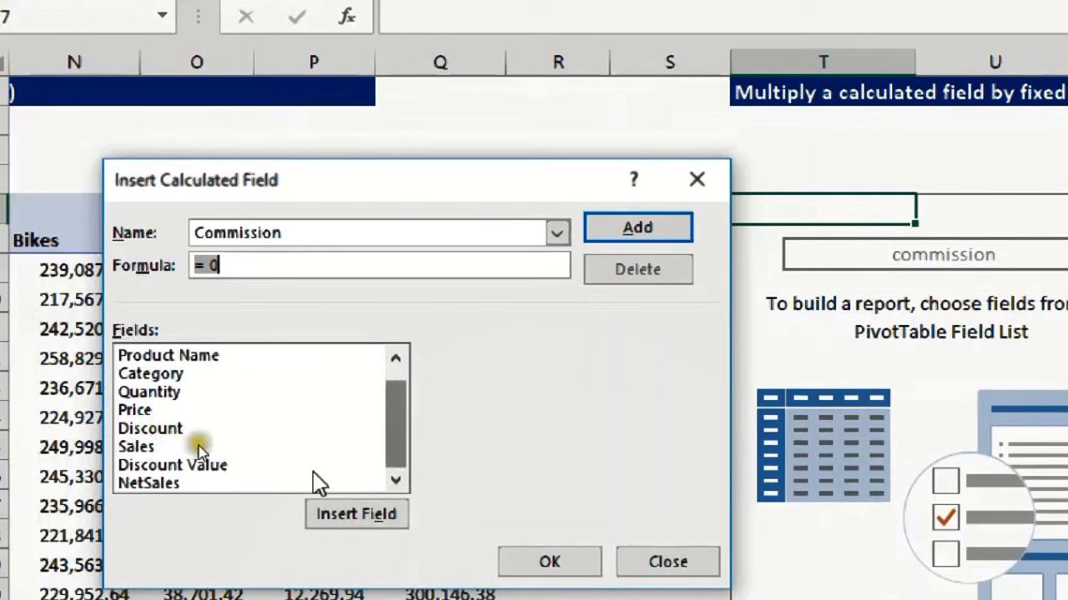
left_click(165, 484)
double_click(165, 484)
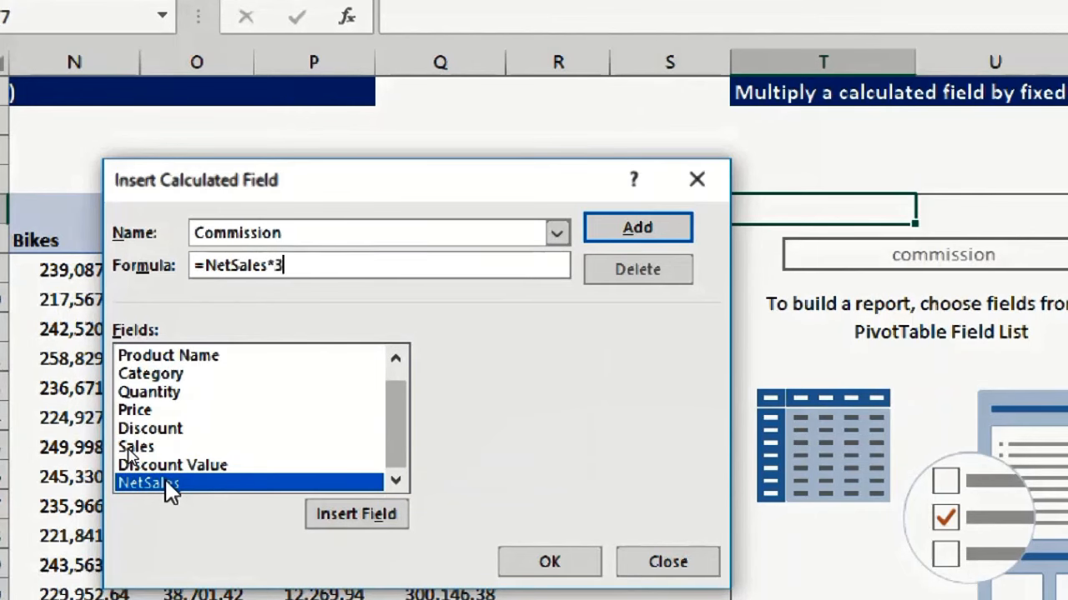
type("*3%")
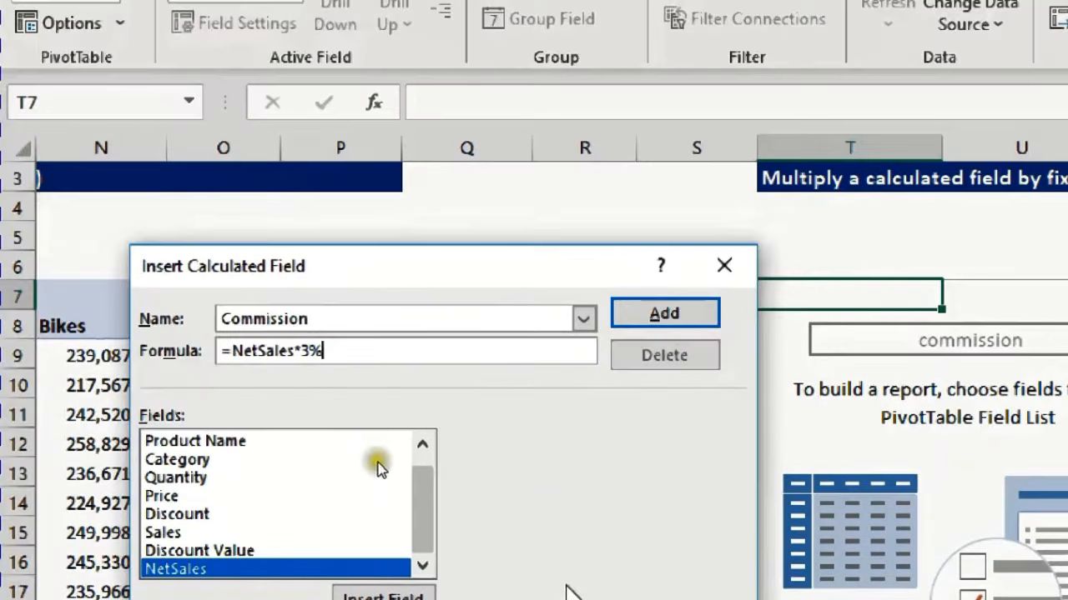
left_click(549, 562)
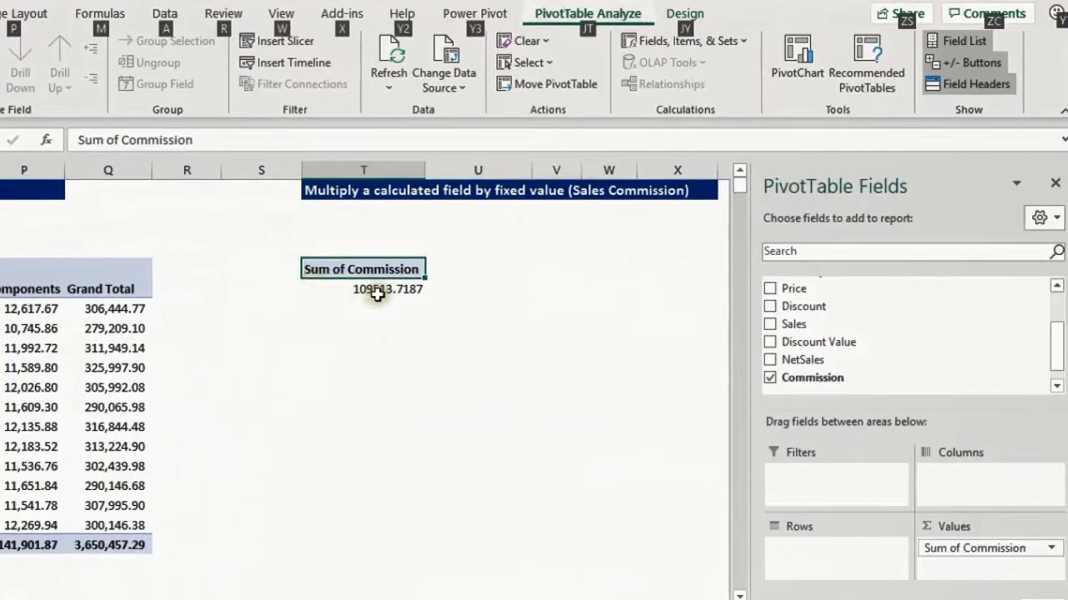
Step: Format the Sum of Commission values as Currency with the $ symbol and 0 decimal places
left_click(377, 292)
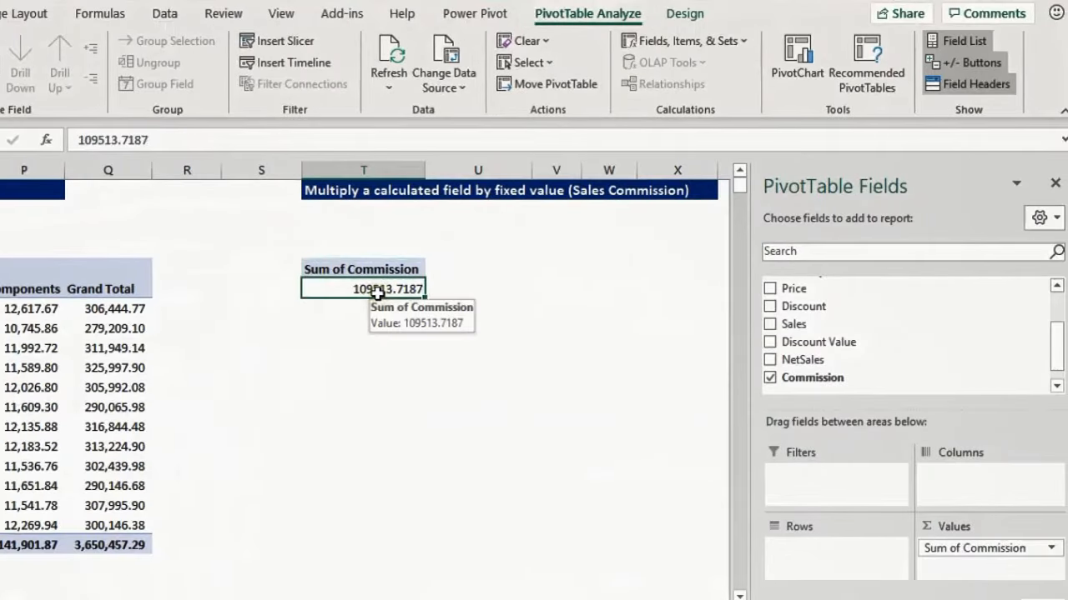
right_click(379, 297)
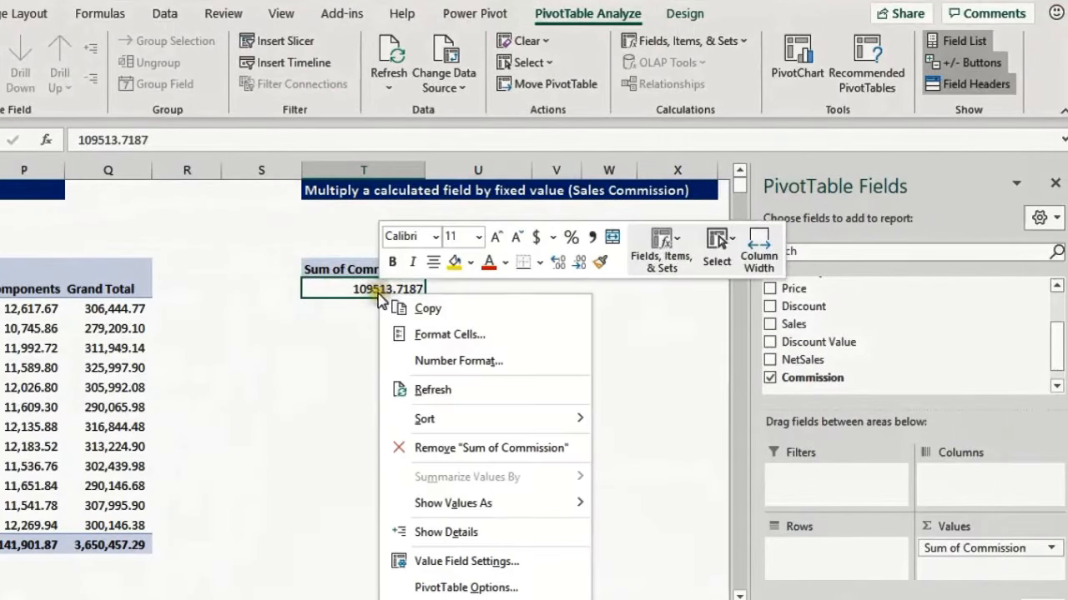
left_click(450, 362)
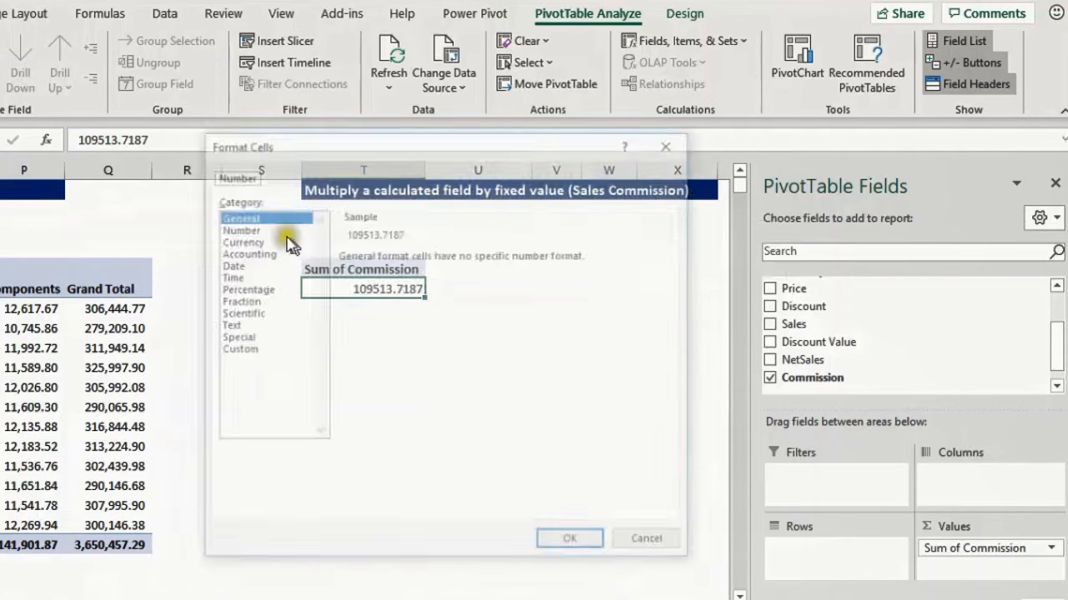
left_click(250, 240)
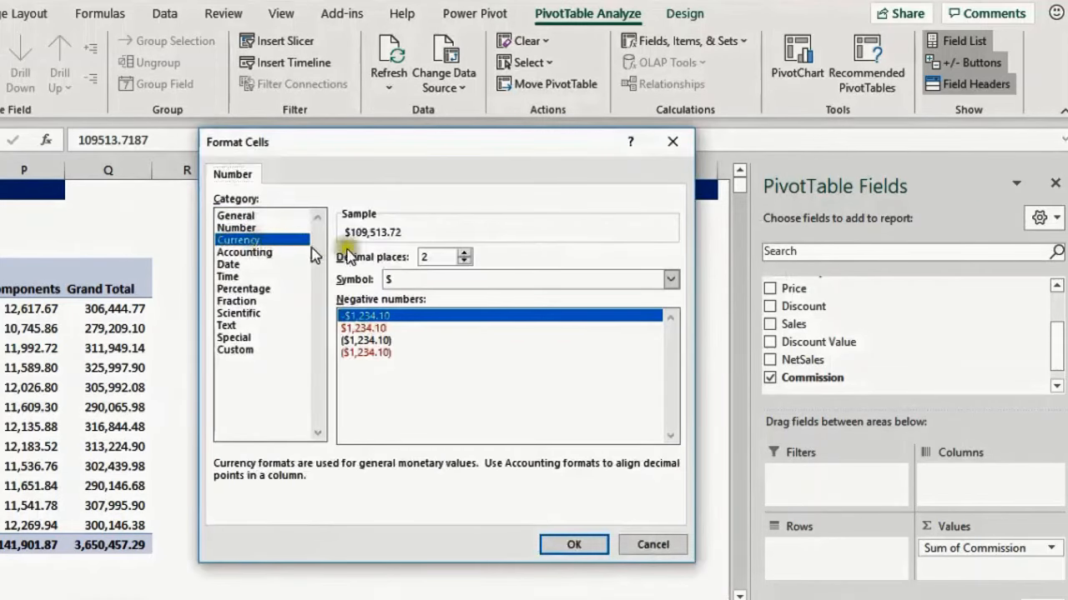
left_click(464, 261)
left_click(464, 261)
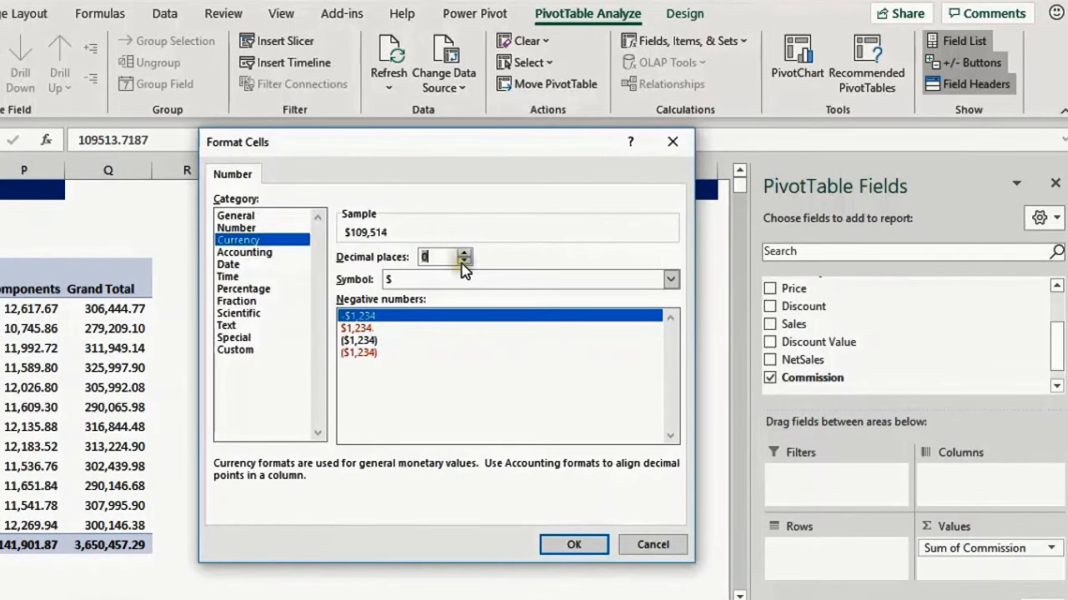
left_click(572, 544)
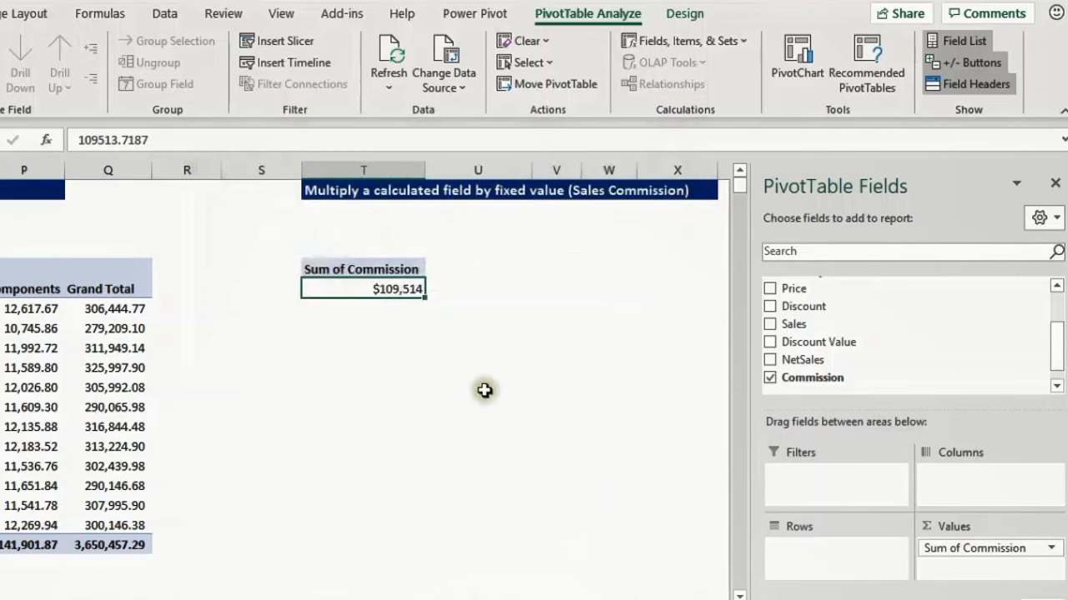
Step: Lay out the commission PivotTable with Date in the rows and Category in the columns
mouse_move(534, 597)
left_mouse_down()
mouse_move(503, 597)
mouse_move(513, 598)
left_mouse_up()
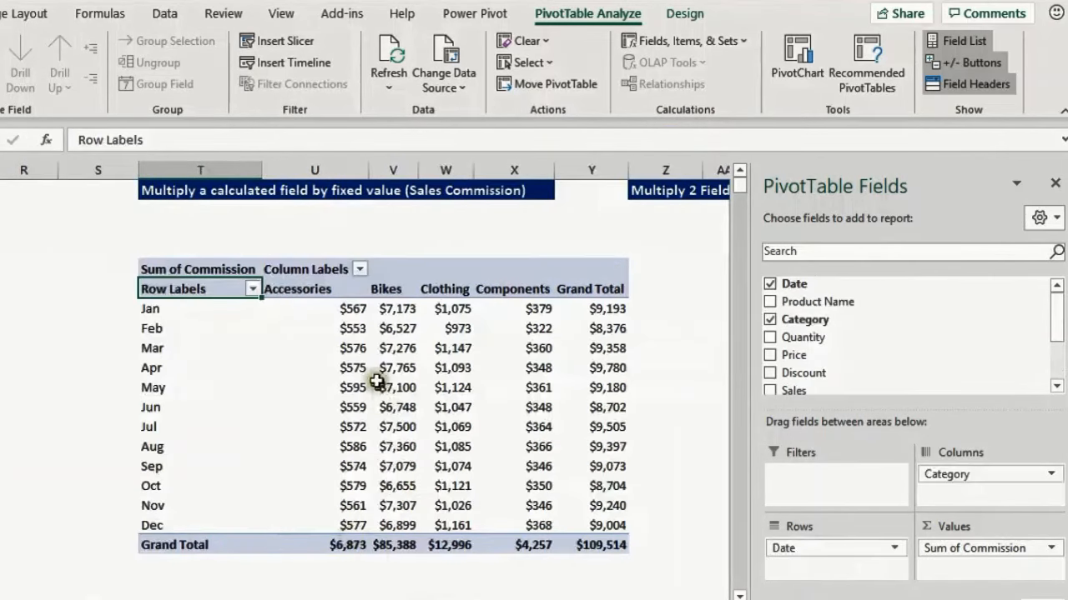
left_click(326, 311)
Step: Insert a blank column before column Z, ahead of the Multiply 2 Fields (Total Sales) heading
left_click_drag(499, 597, 501, 597)
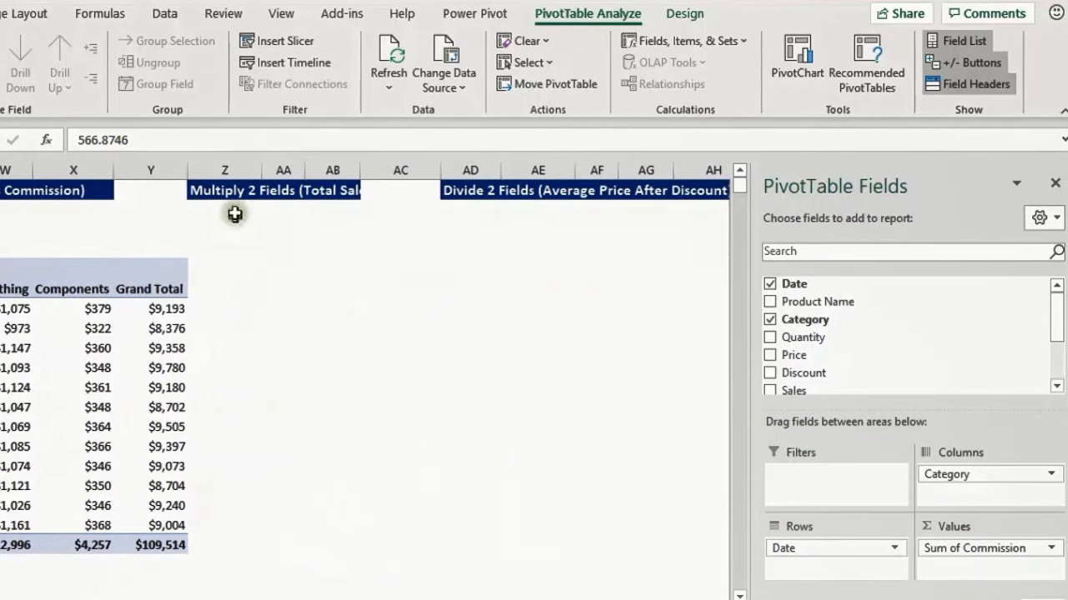
left_click(225, 170)
right_click(235, 177)
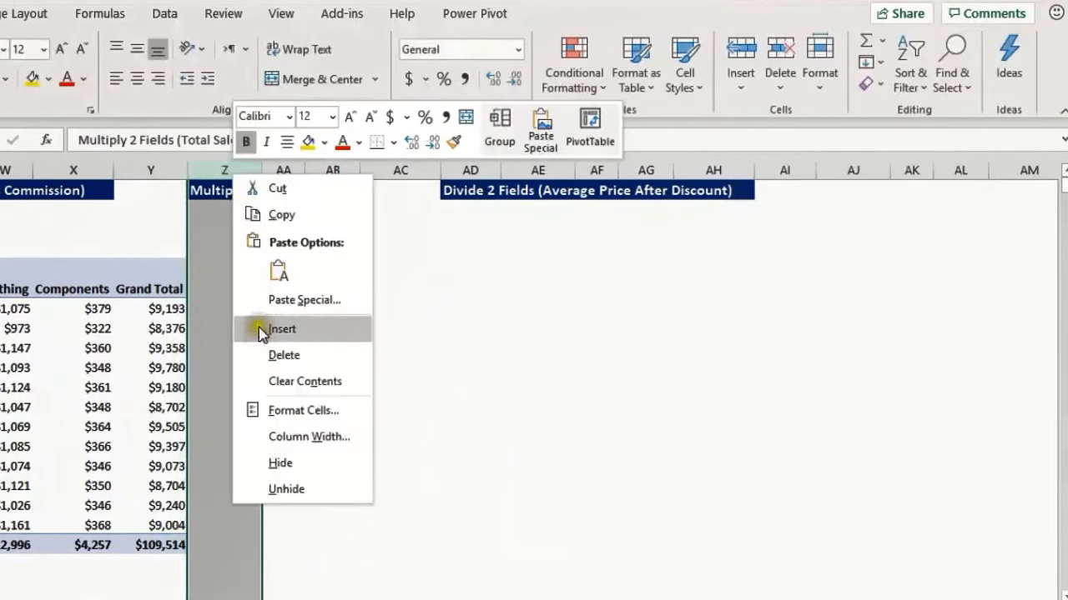
left_click(287, 330)
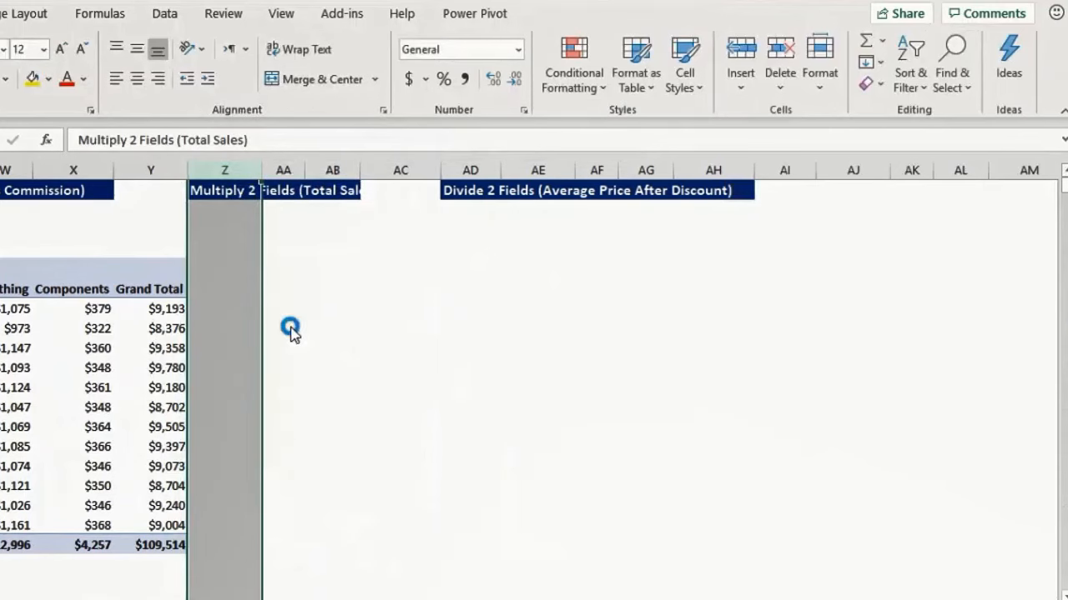
Step: Copy the whole commission PivotTable and paste it at cell AA7 under the Multiply 2 Fields heading
left_click(134, 285)
left_click_drag(142, 271, 0, 545)
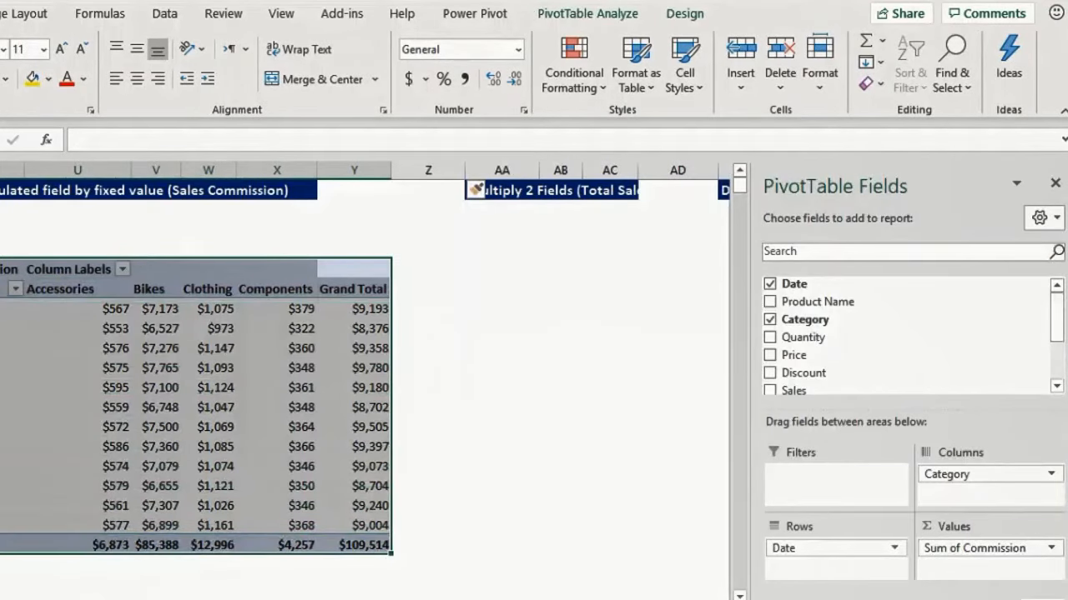
key("ctrl+c")
left_click(491, 269)
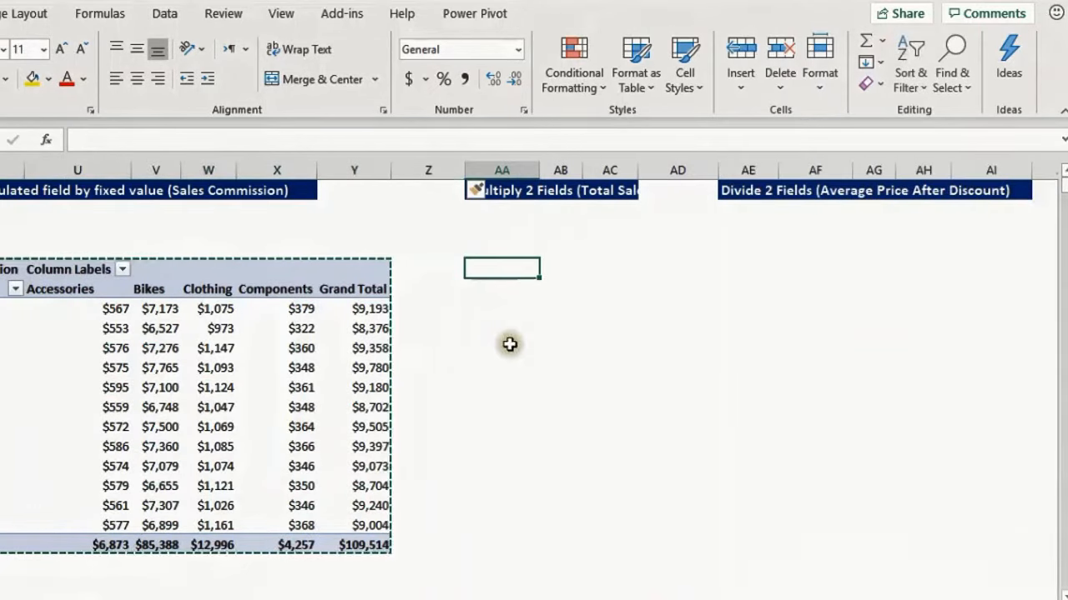
key("ctrl+v")
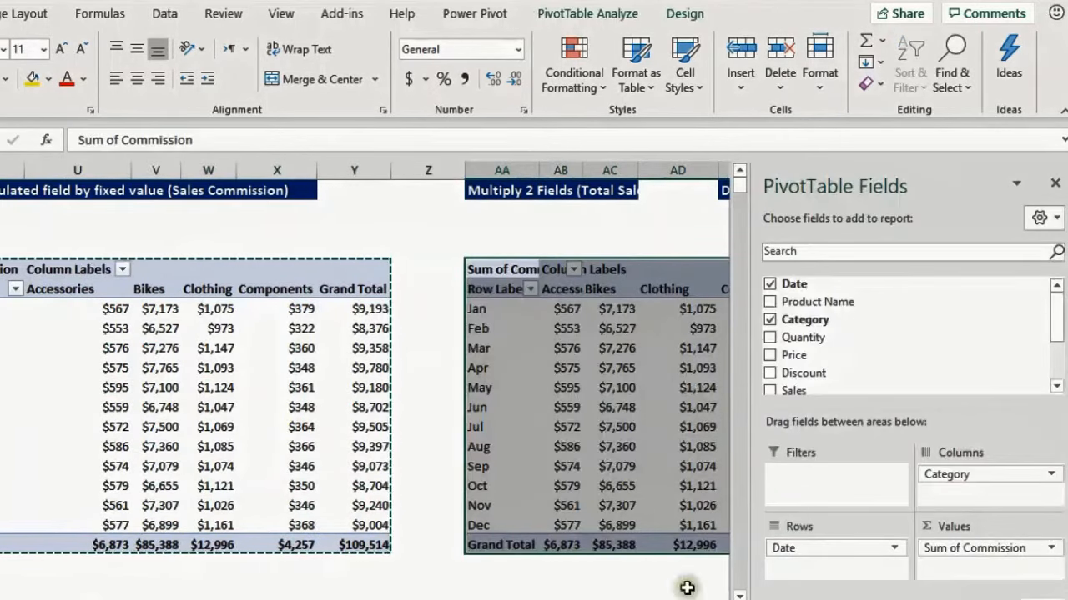
Step: Remove Date from the copied PivotTable's rows and move Category from its columns to its rows
scroll(705, 534, "right", 3)
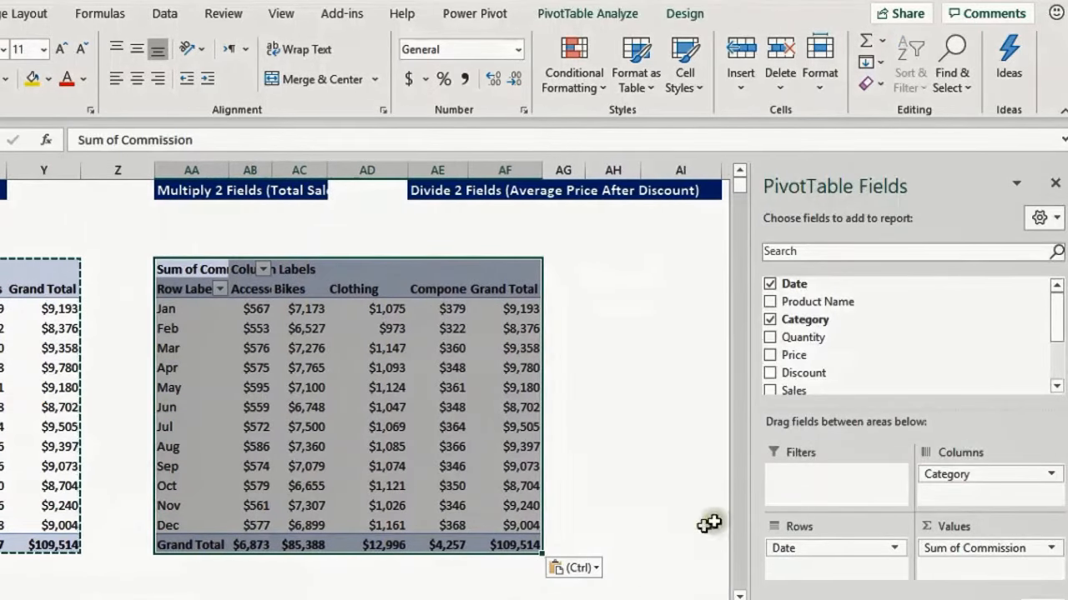
left_click_drag(810, 548, 888, 409)
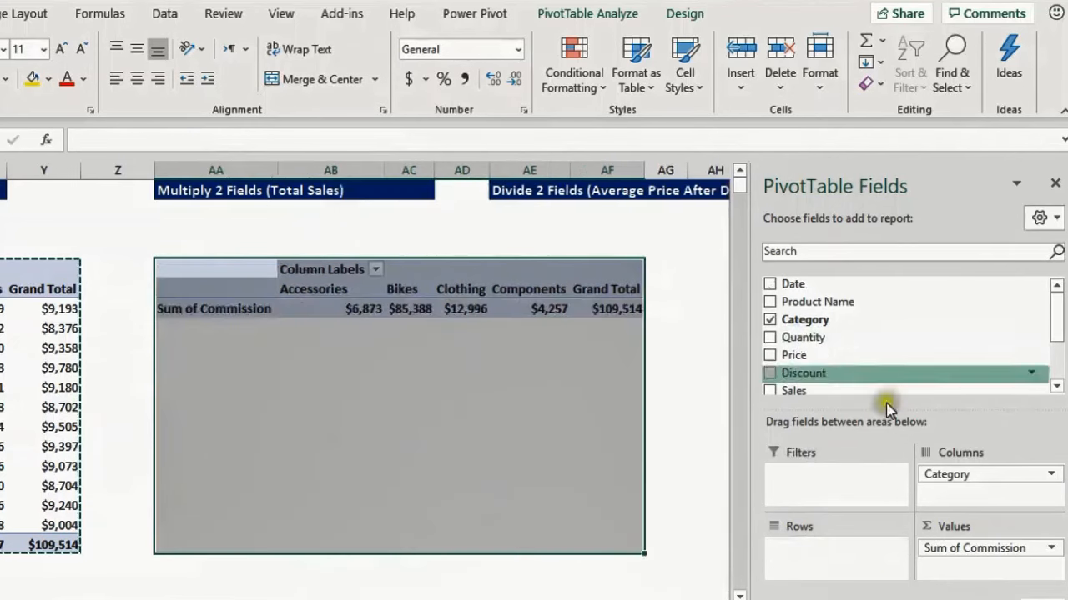
left_click_drag(949, 474, 776, 571)
left_click(335, 289)
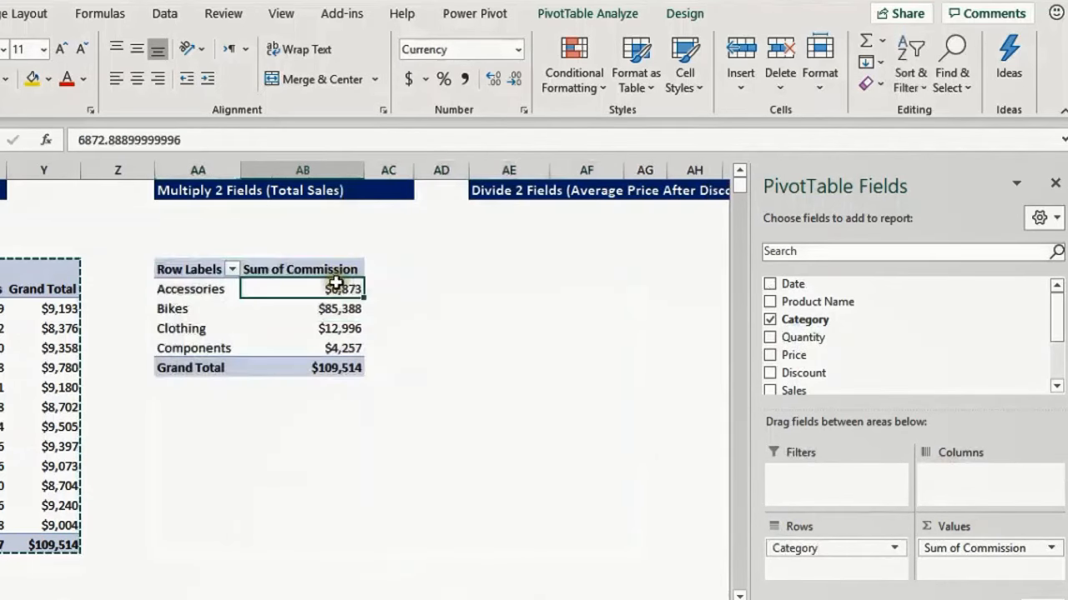
Step: Examine the formula behind the first Sales value in the source data, leaving it unedited
scroll(480, 576, "up", 1)
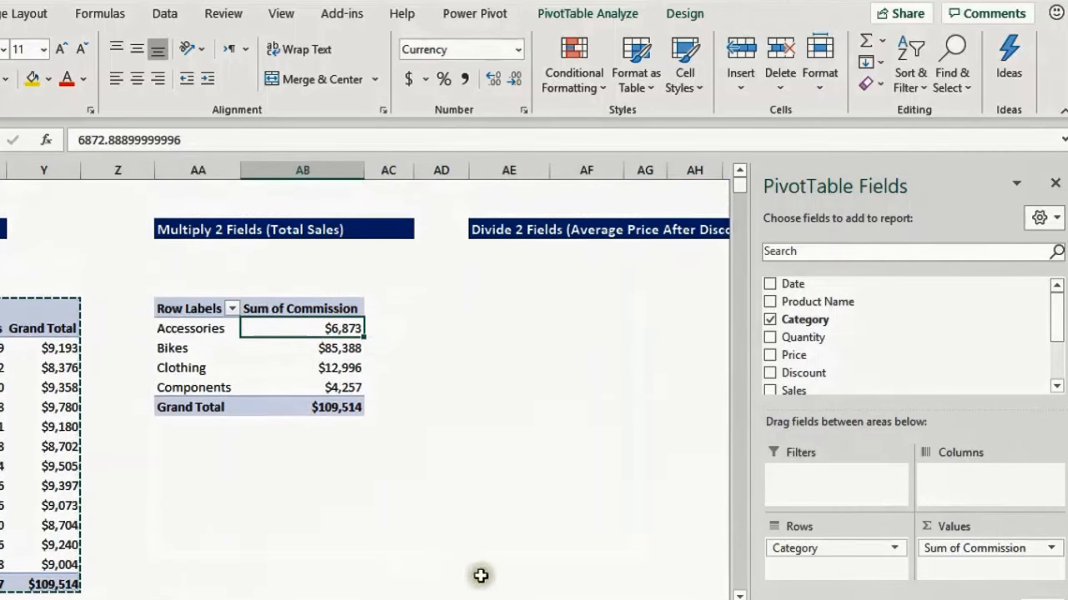
left_click_drag(491, 598, 424, 598)
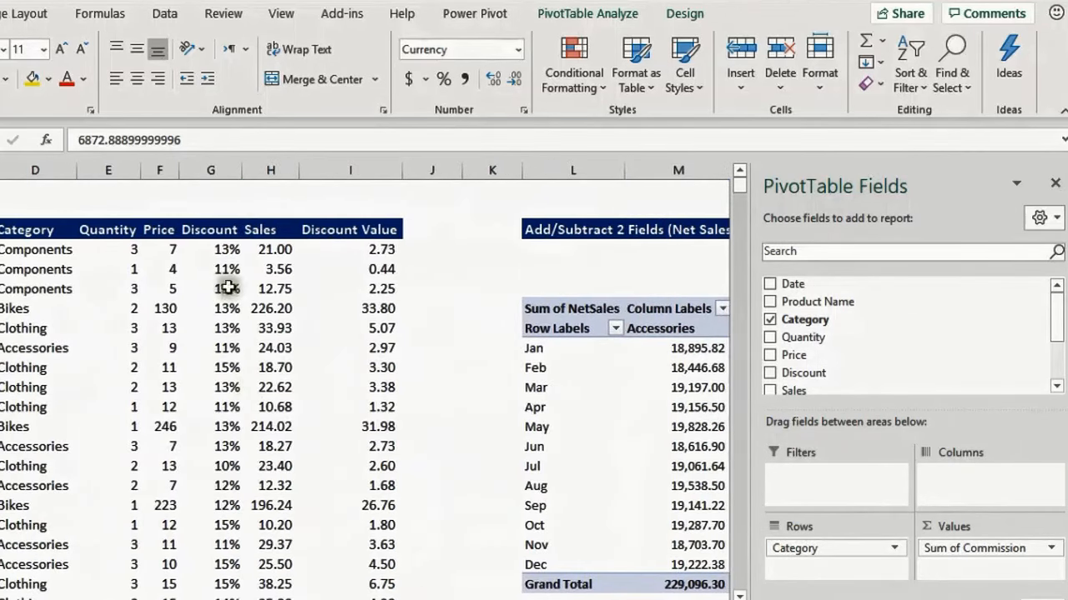
left_click(273, 250)
left_click(194, 133)
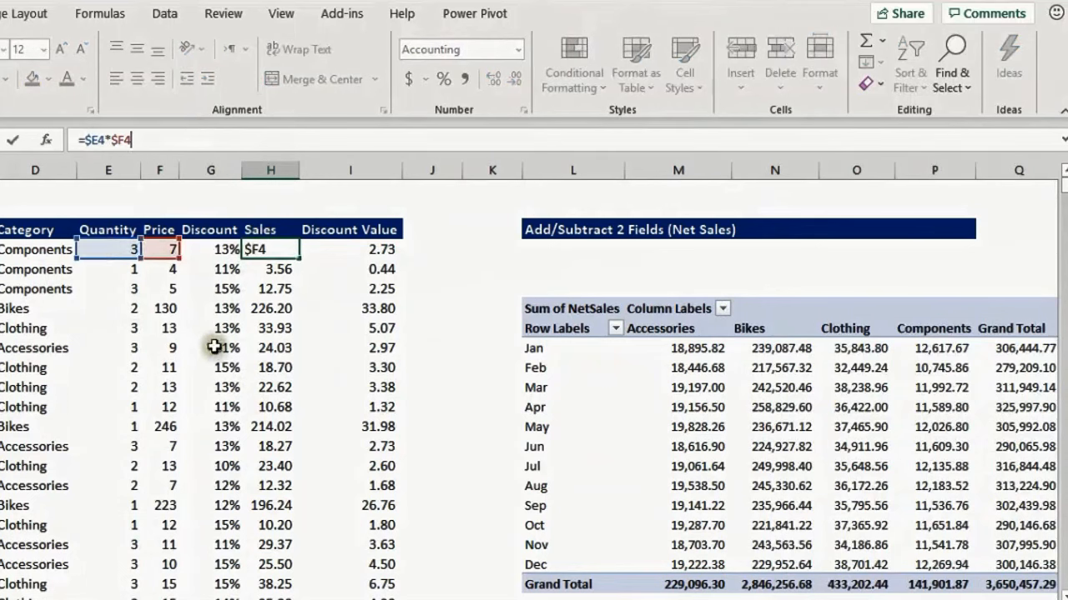
key("Escape")
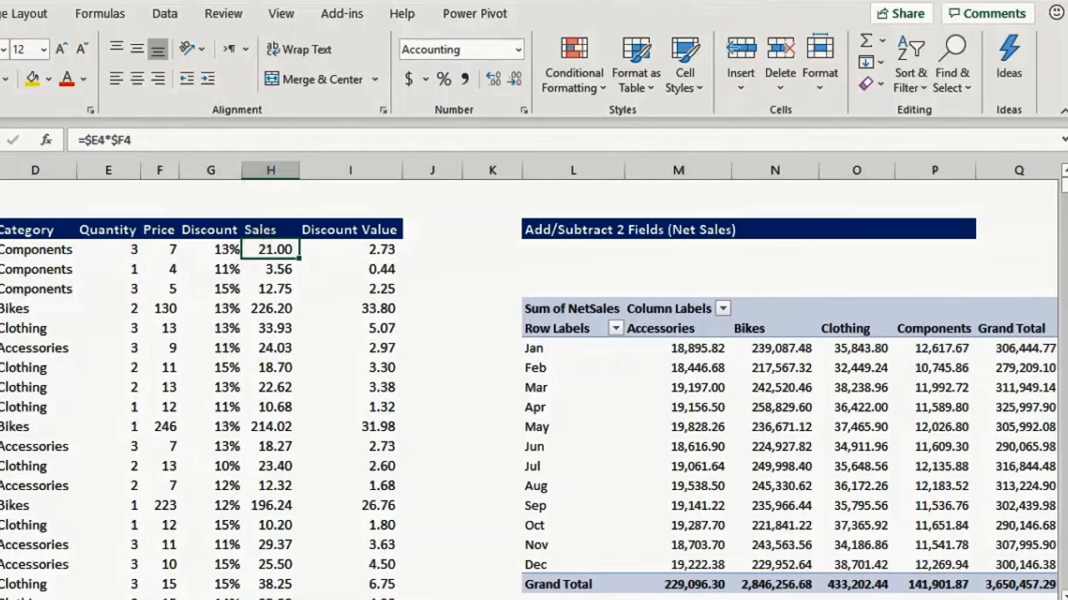
Step: Remove the Commission field from the values of the PivotTable under the Multiply 2 Fields heading
scroll(190, 309, "right", 10)
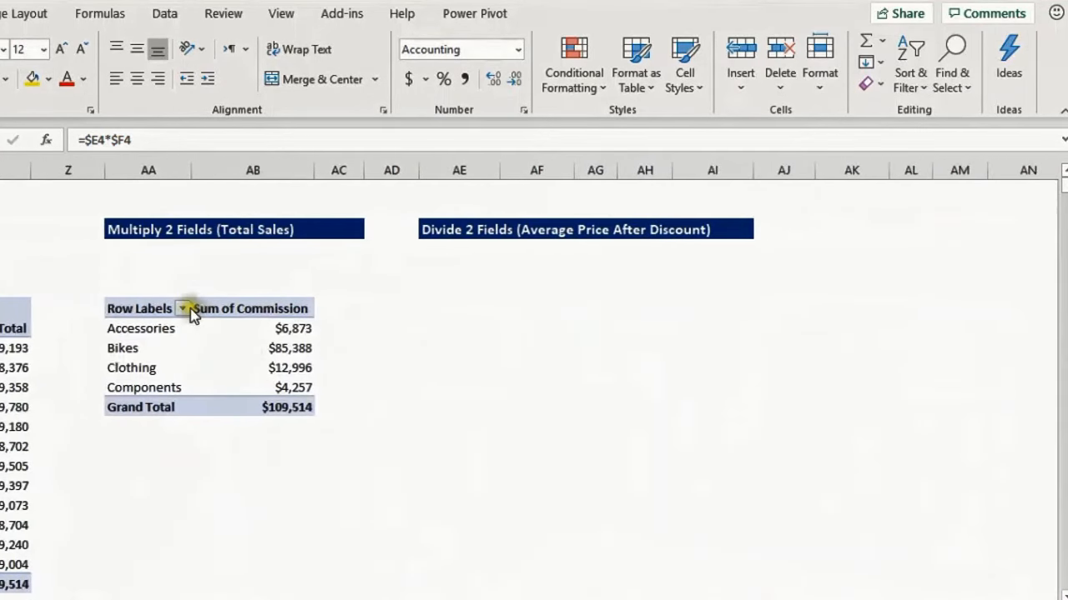
left_click(178, 331)
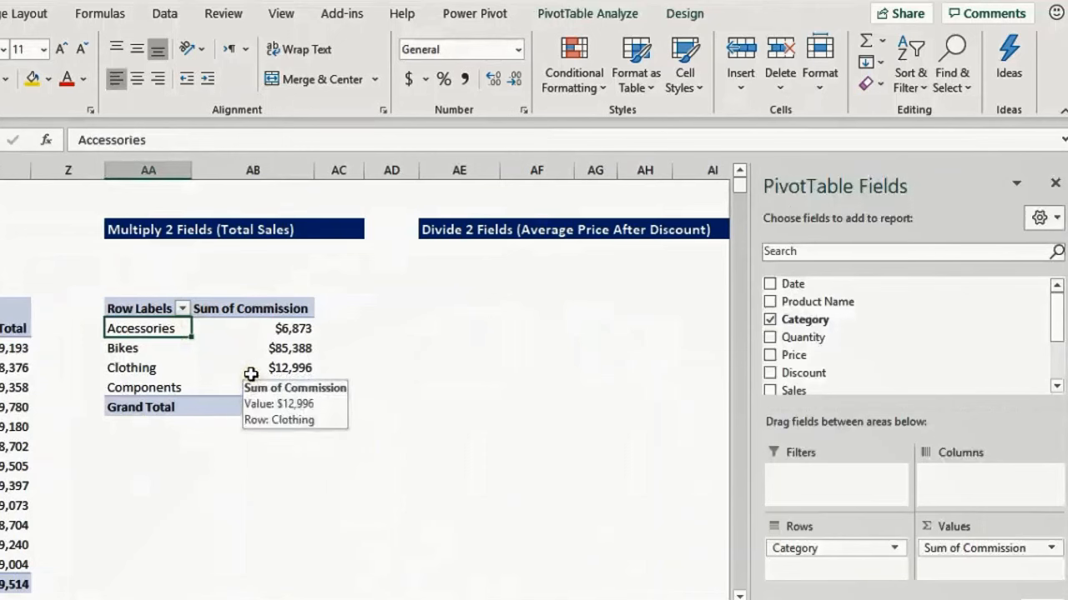
left_click(262, 348)
scroll(805, 334, "down", 3)
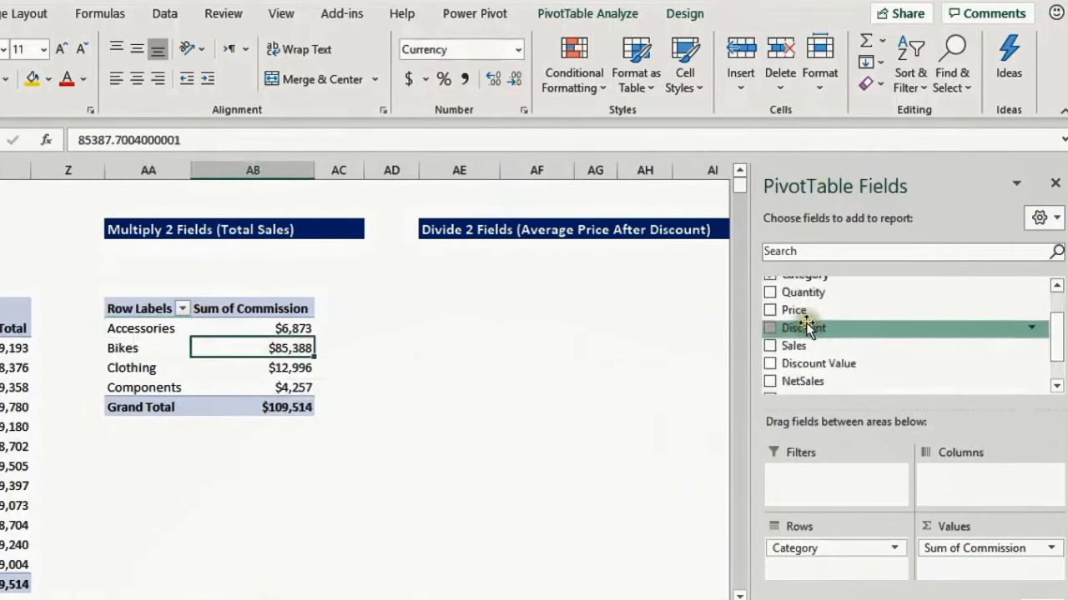
left_click(771, 360)
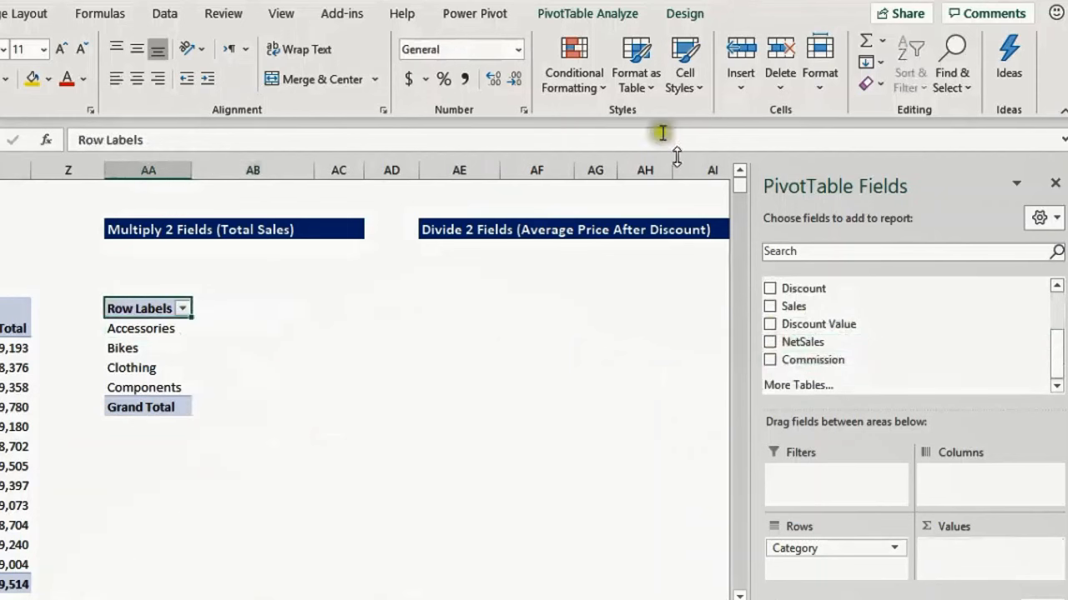
Step: Add a calculated field named TotalSales with the formula Price* Quantity to the PivotTable under the Multiply 2 Fields heading
left_click(592, 15)
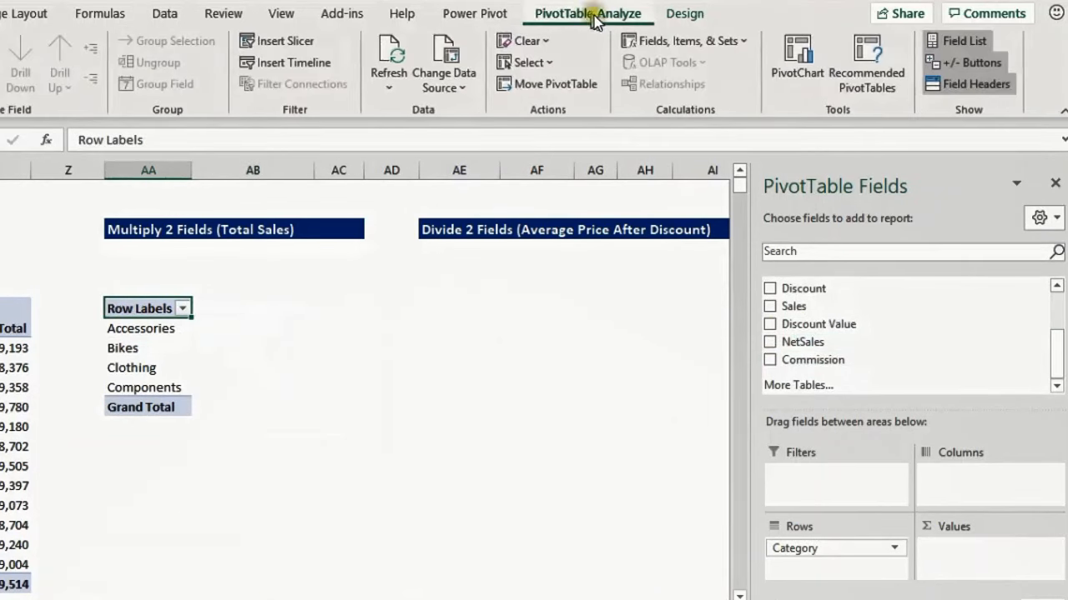
left_click(678, 43)
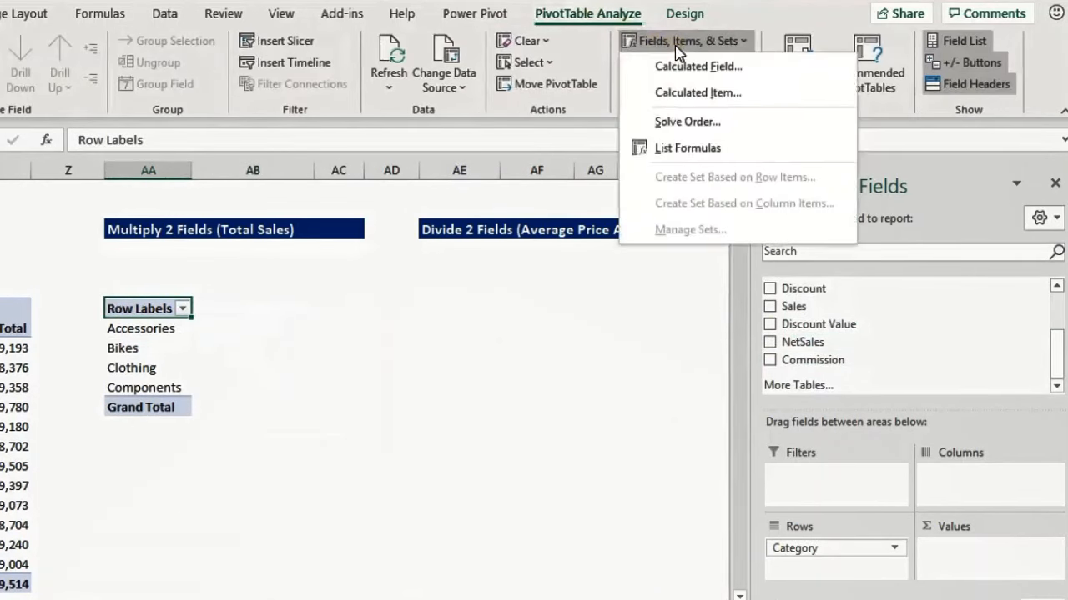
left_click(680, 66)
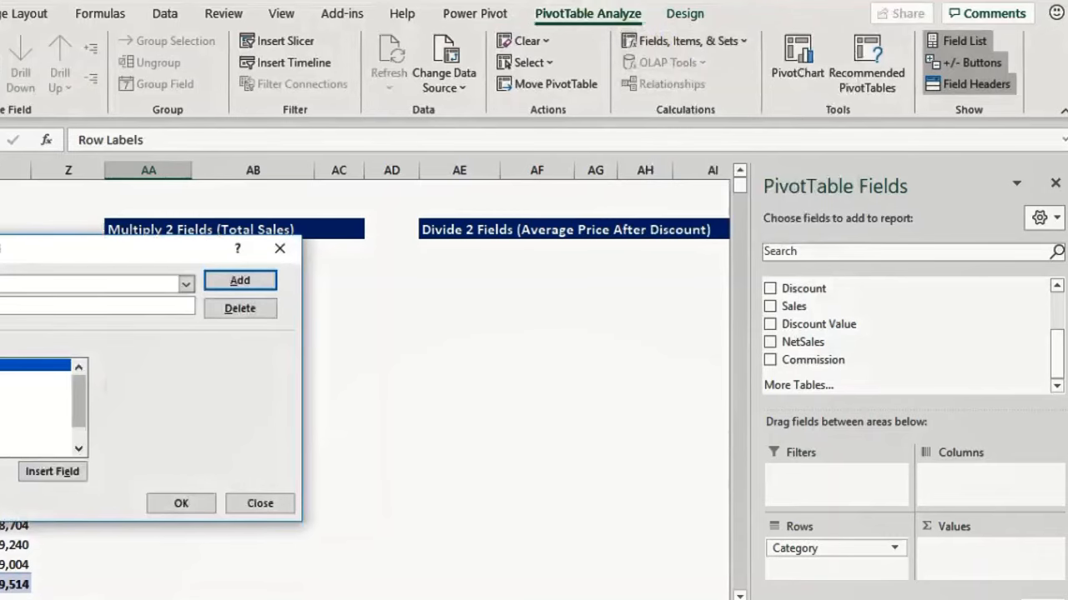
type("Tota")
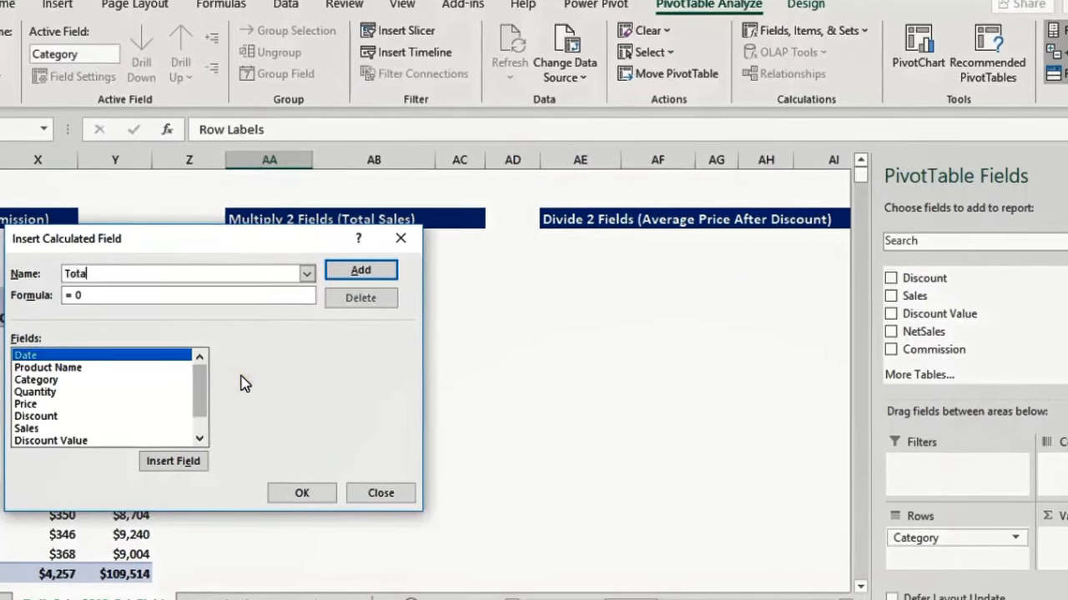
type("lSales")
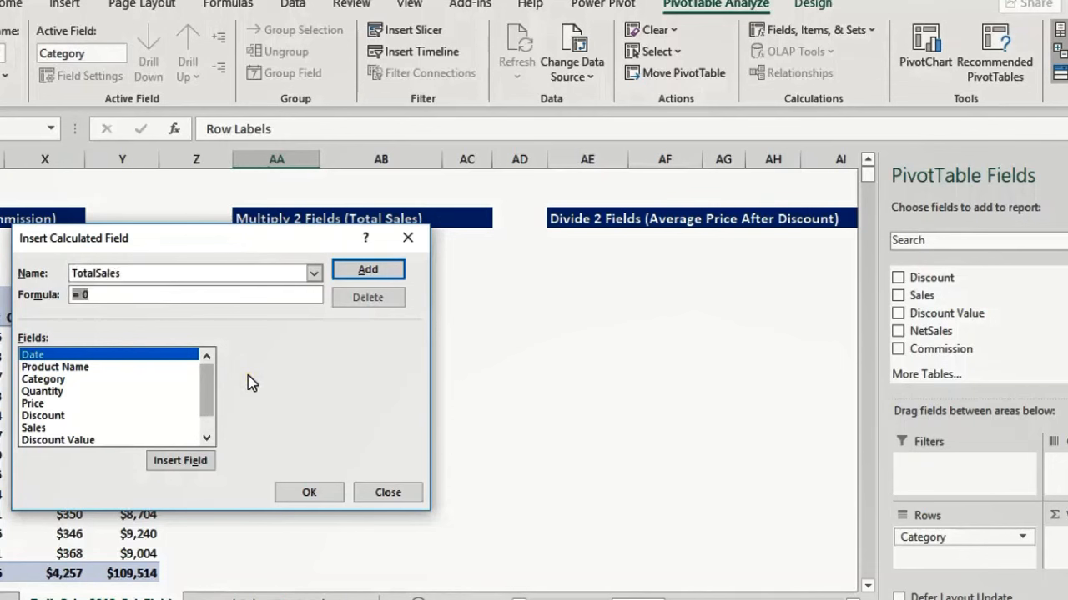
left_click(50, 404)
double_click(50, 405)
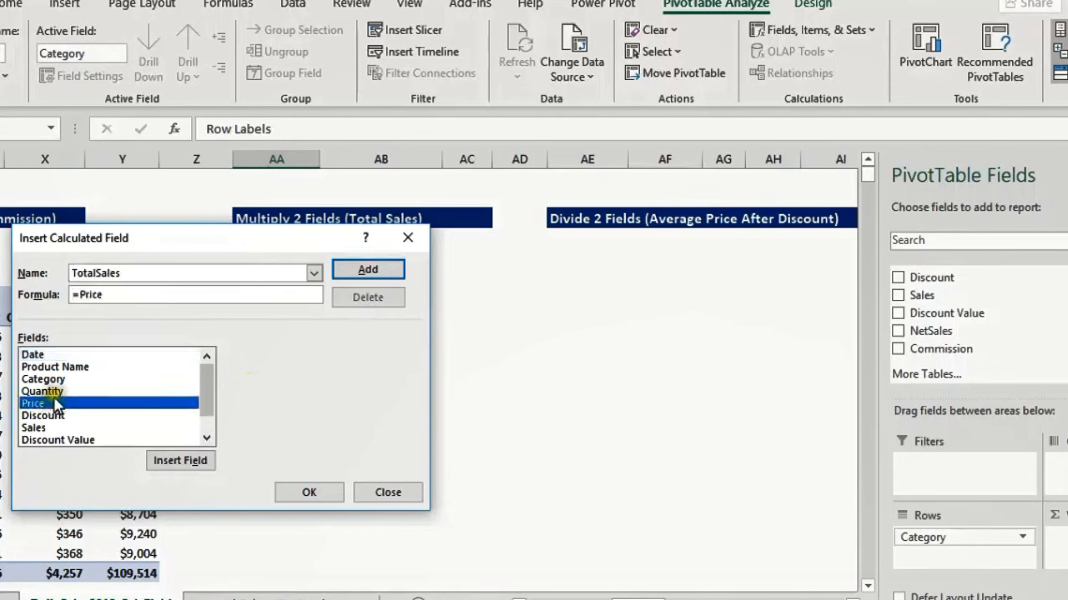
type("*")
left_click(50, 391)
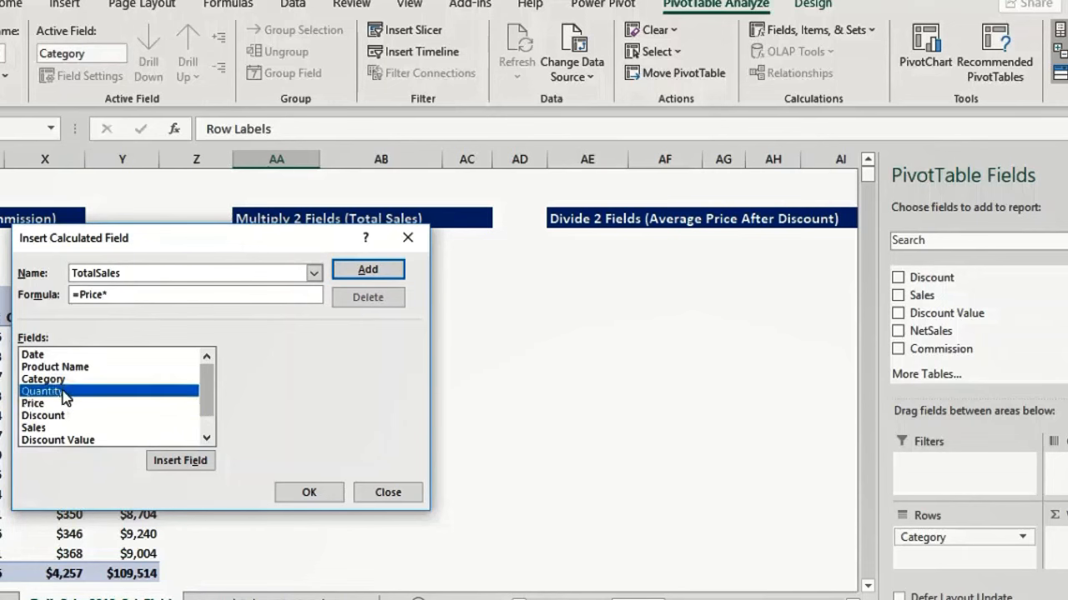
double_click(50, 391)
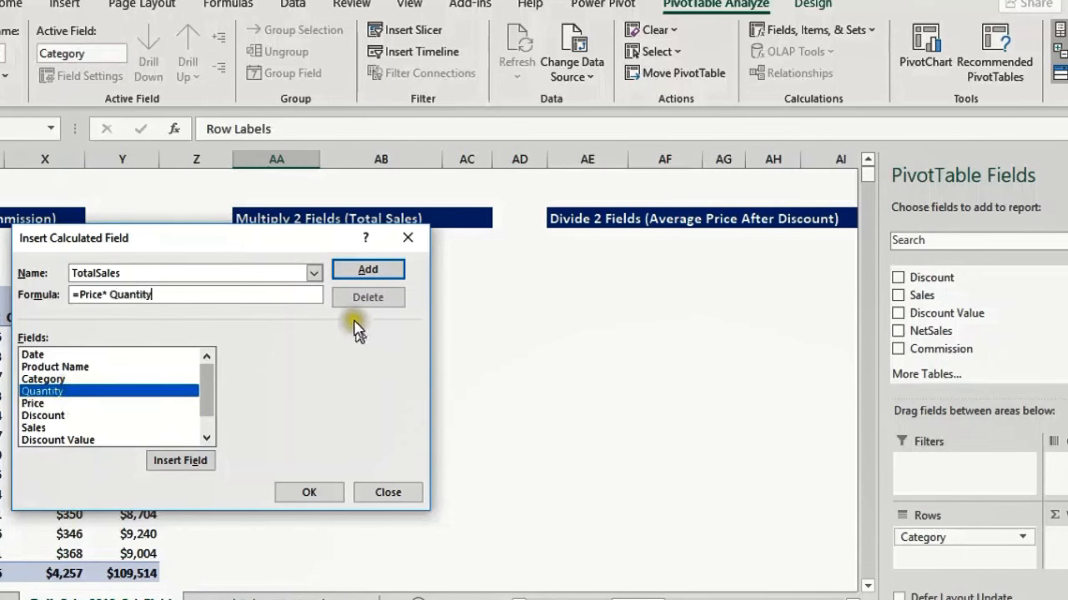
left_click(367, 270)
left_click(325, 490)
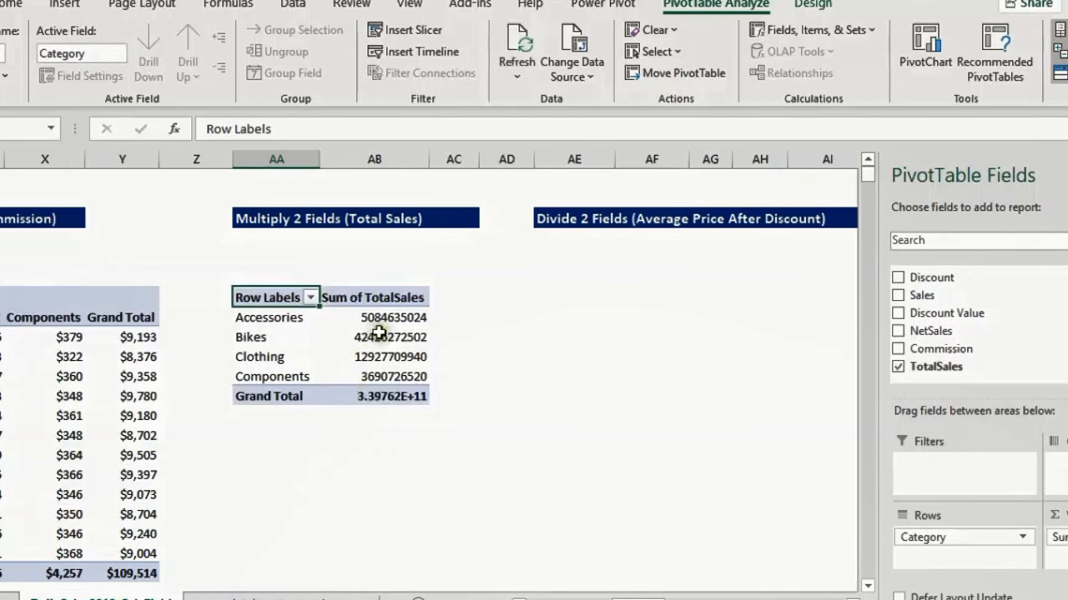
Step: Format all TotalSales values, including the grand total, with thousands separators and no decimals
left_click_drag(387, 318, 384, 394)
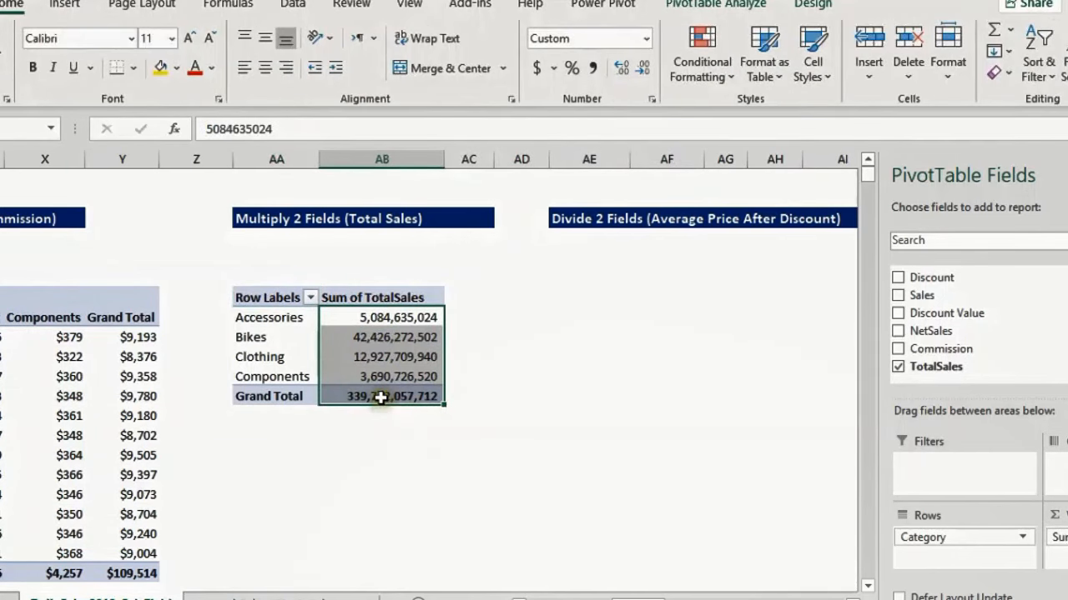
left_click(381, 398)
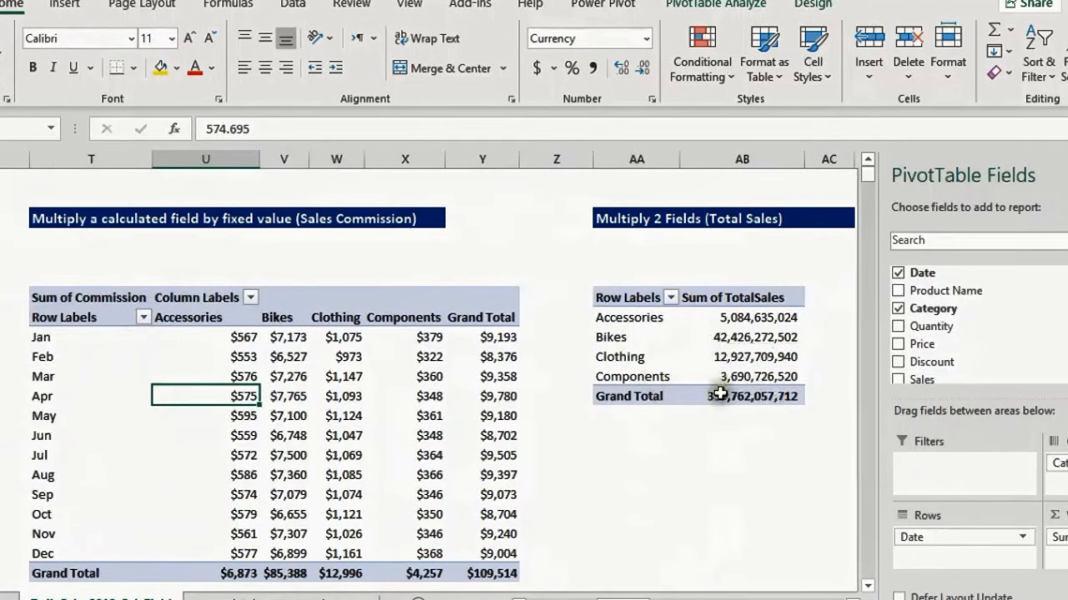
mouse_move(734, 380)
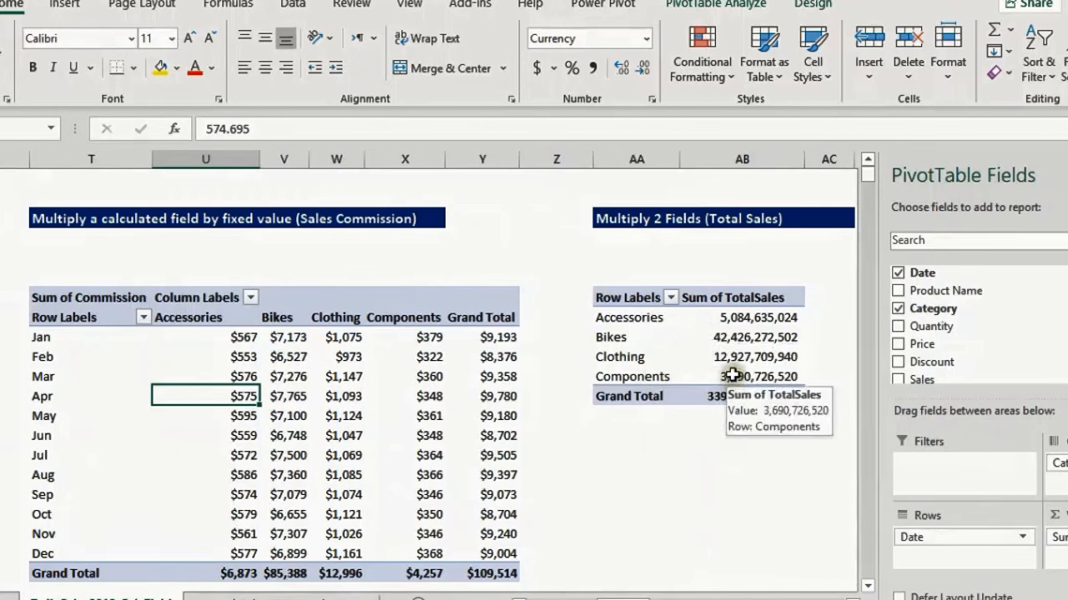
left_click(734, 337)
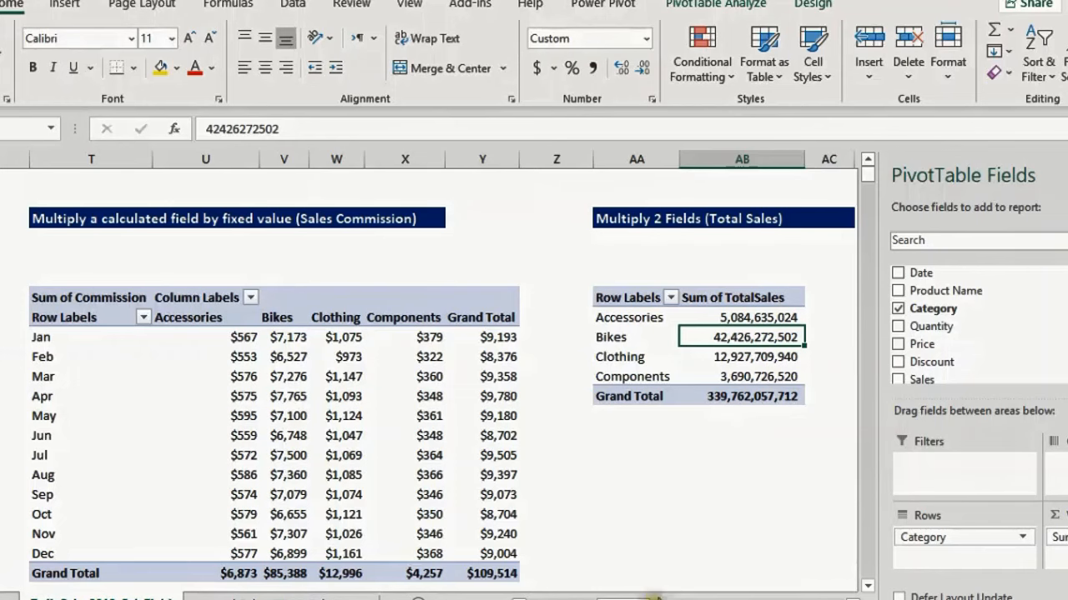
Step: Sum the source data's Quantity column in cell E69731, two rows below the last record
left_click_drag(640, 599, 577, 598)
left_click(179, 337)
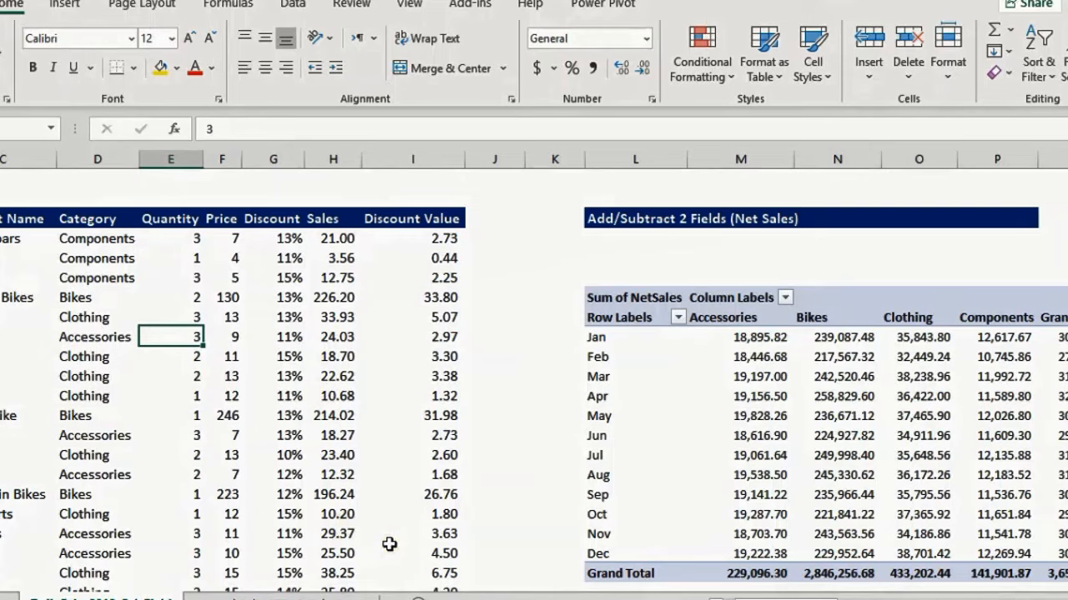
key("ctrl+Down")
key("Down")
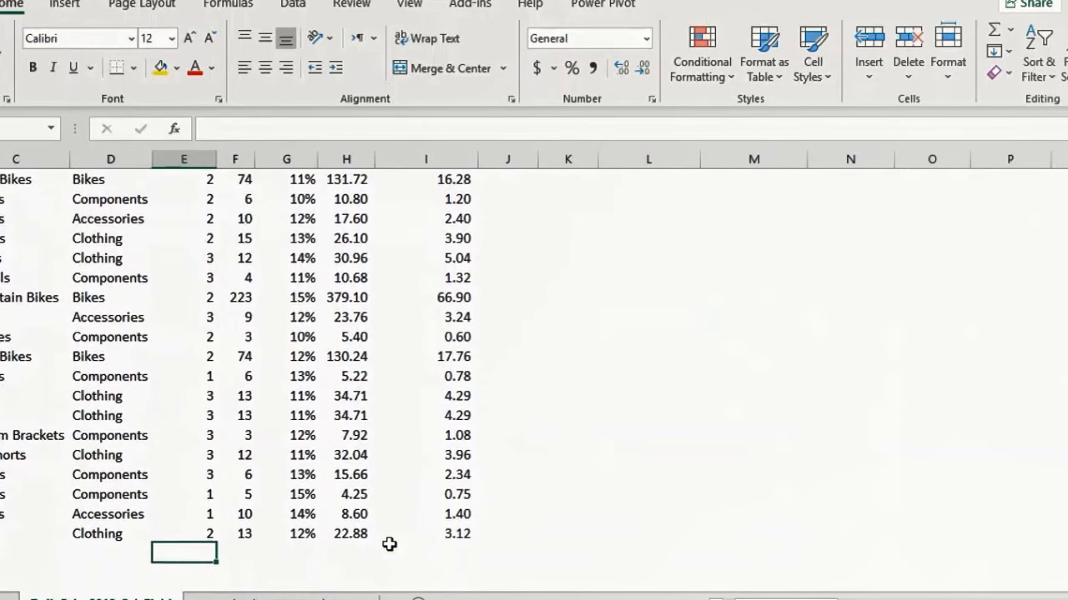
key("Down")
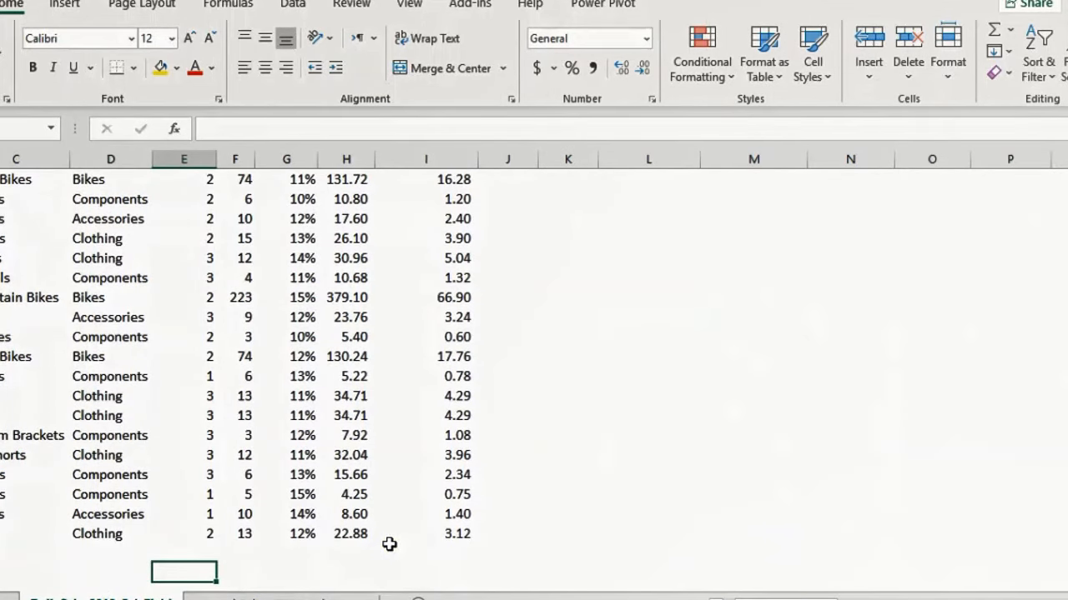
key("alt+equal")
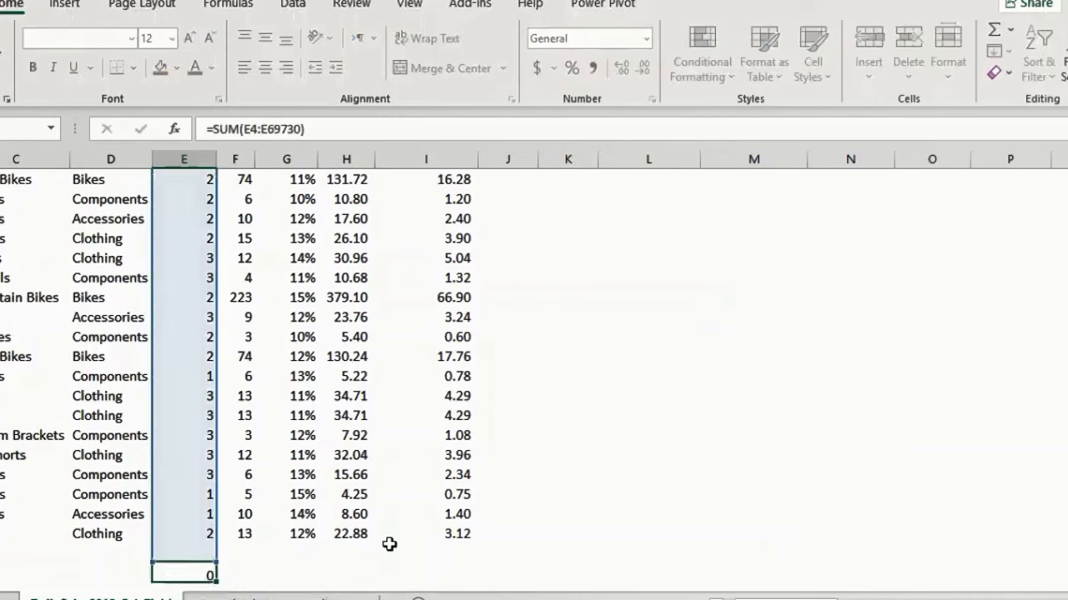
key("Return")
Step: Fill the Quantity sum formula across into the Price column at cell F69731
key("Up")
key("Right")
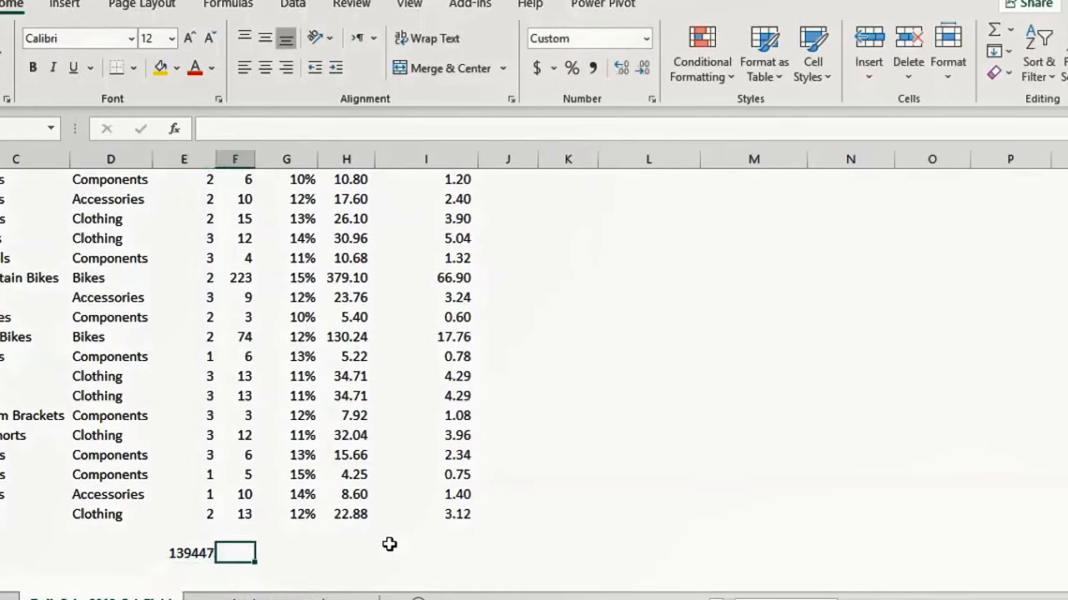
key("ctrl+r")
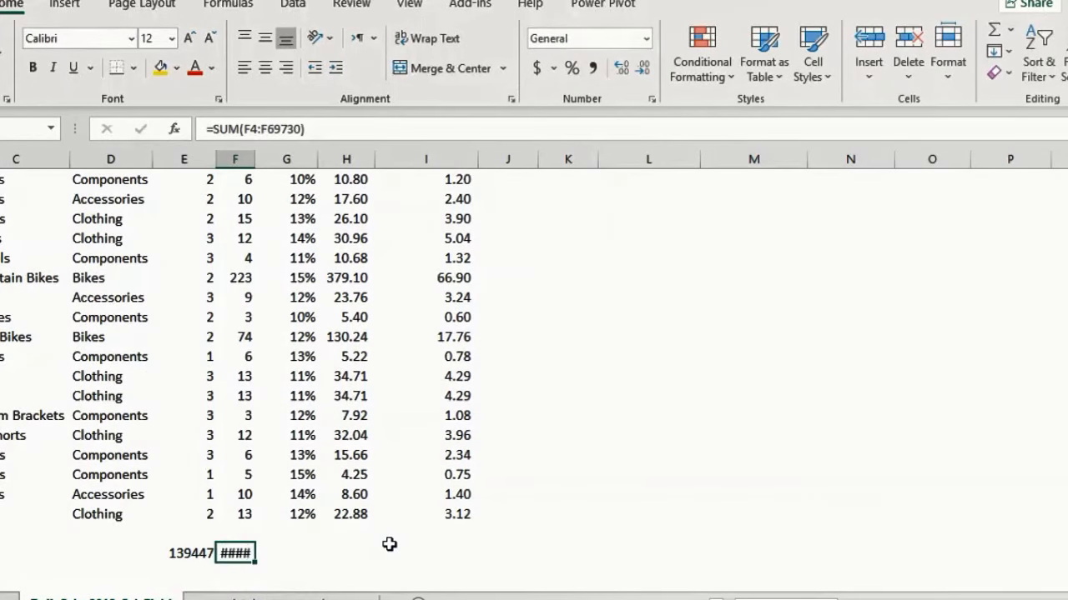
key("Down")
key("Down")
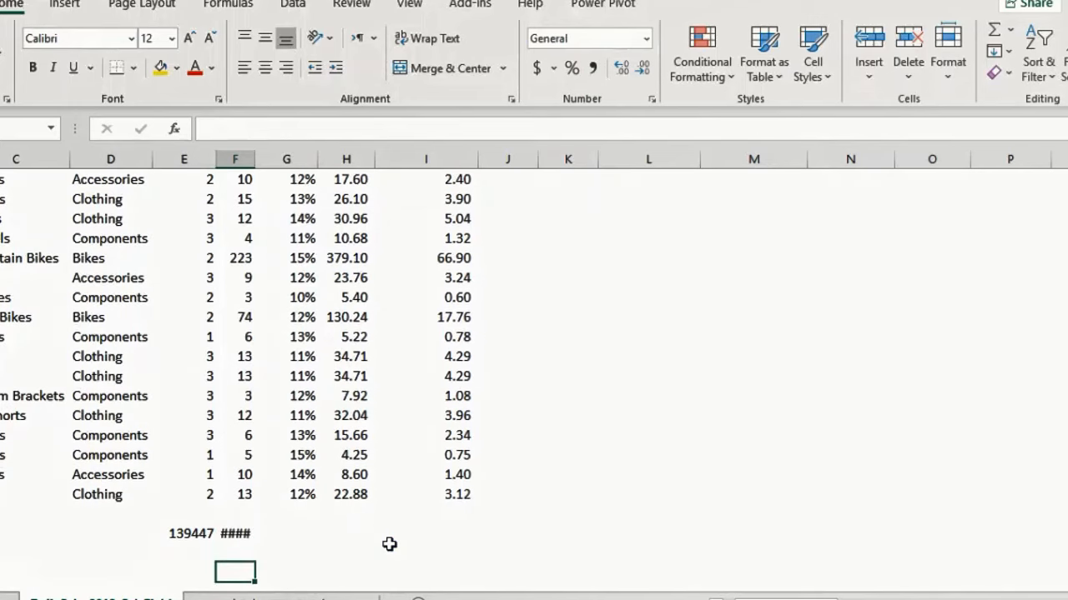
key("Up")
key("Up")
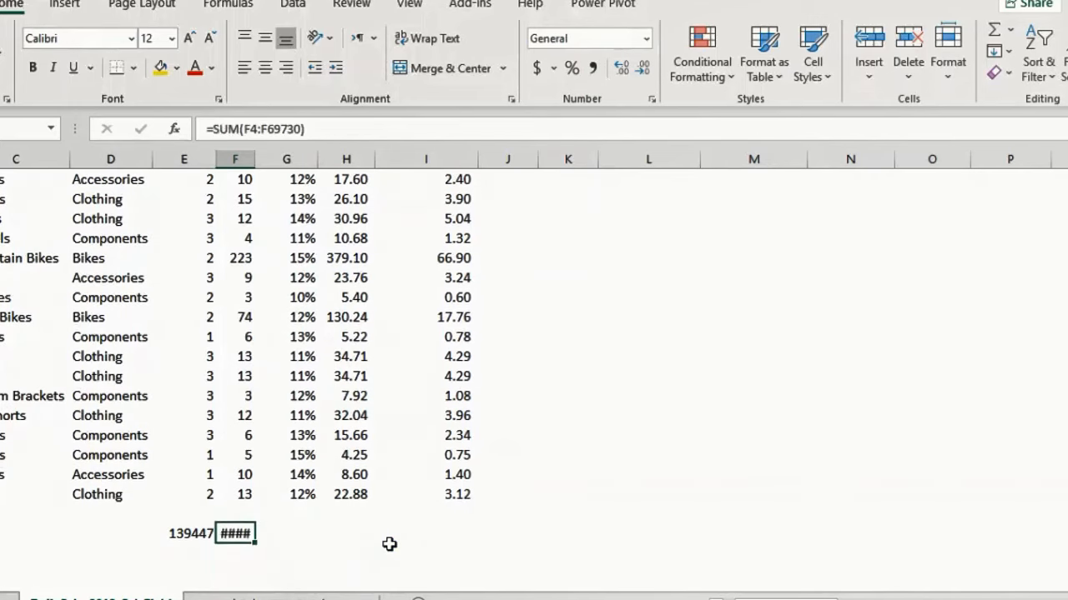
Step: Multiply the Price total by the Quantity total in the cell directly below the Price total, using =F69731*E69731
key("Down")
type("=")
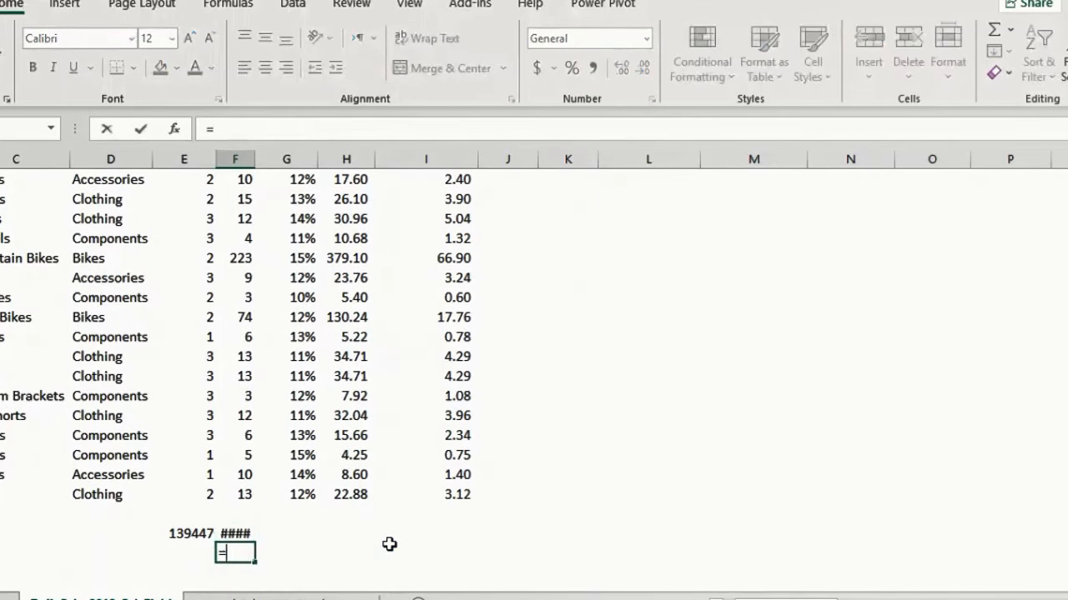
key("Up")
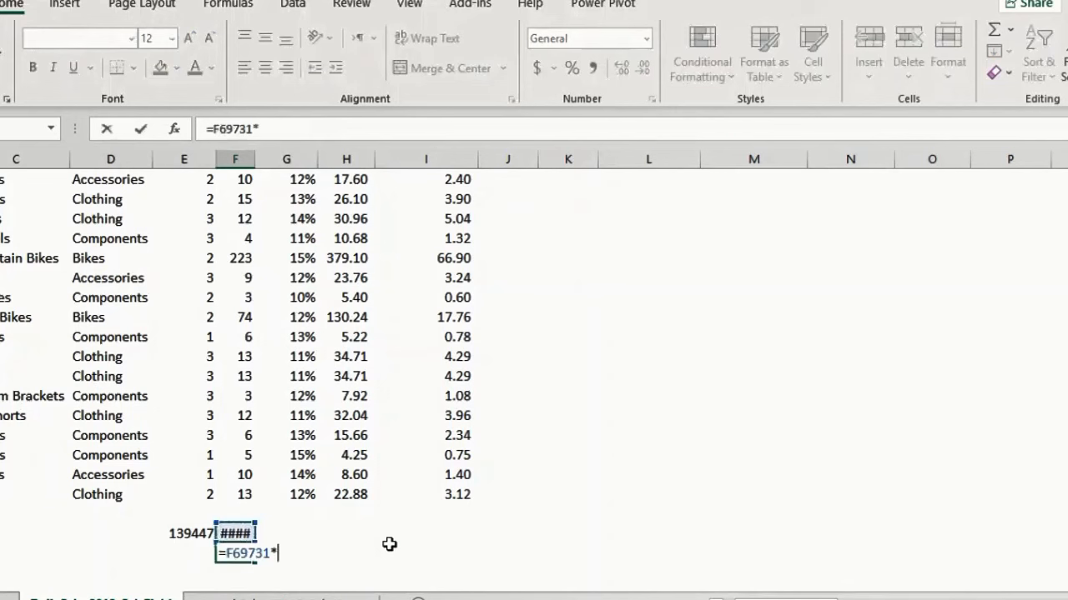
type("*")
key("Up")
key("Return")
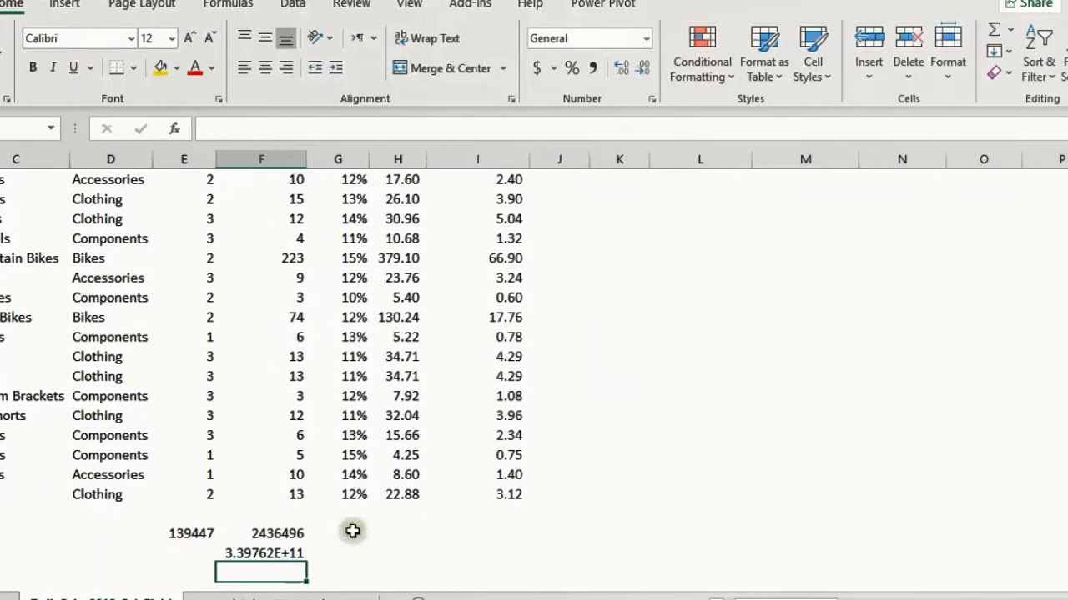
Step: Format the product of the two totals with thousands separators and no decimals
left_click(291, 550)
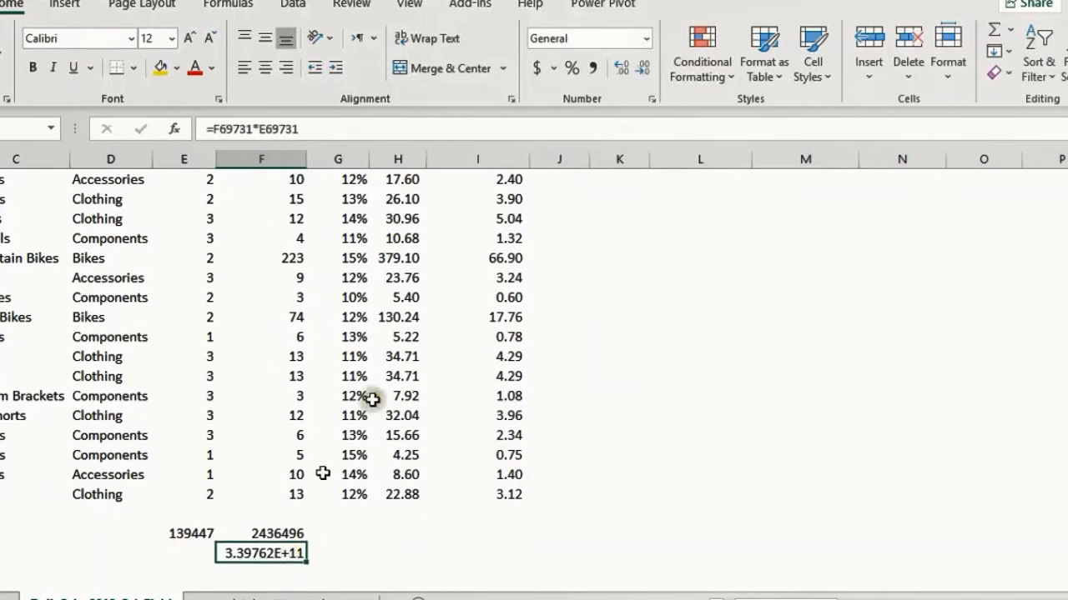
left_click(593, 70)
left_click(642, 67)
left_click(642, 68)
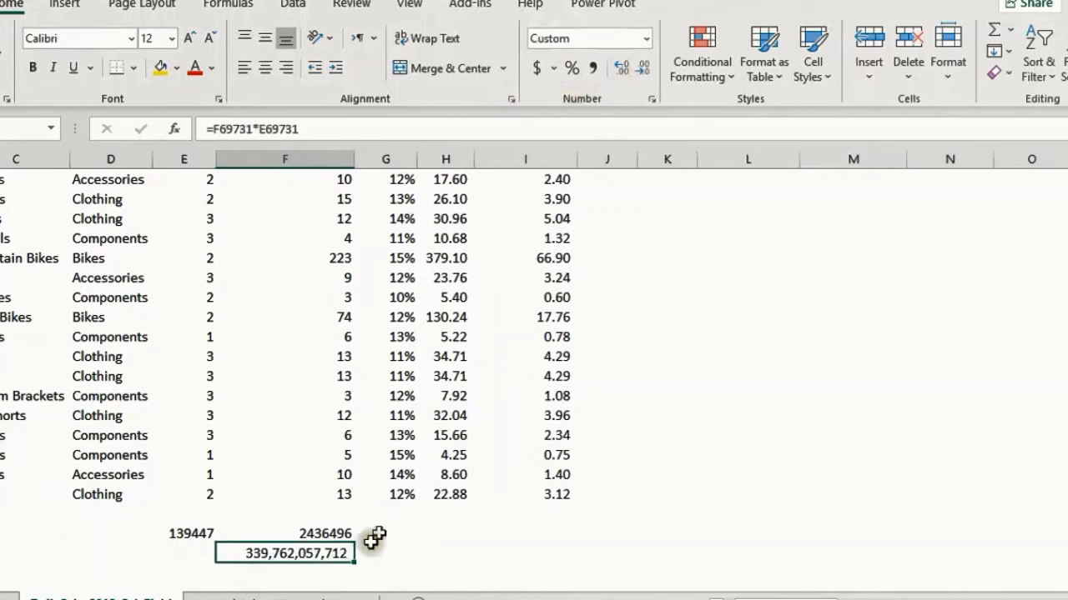
Step: Return to the TotalSales PivotTable and compare its grand total with the product of the Price and Quantity totals
left_click_drag(784, 597, 900, 574)
left_click(803, 417)
left_click(445, 390)
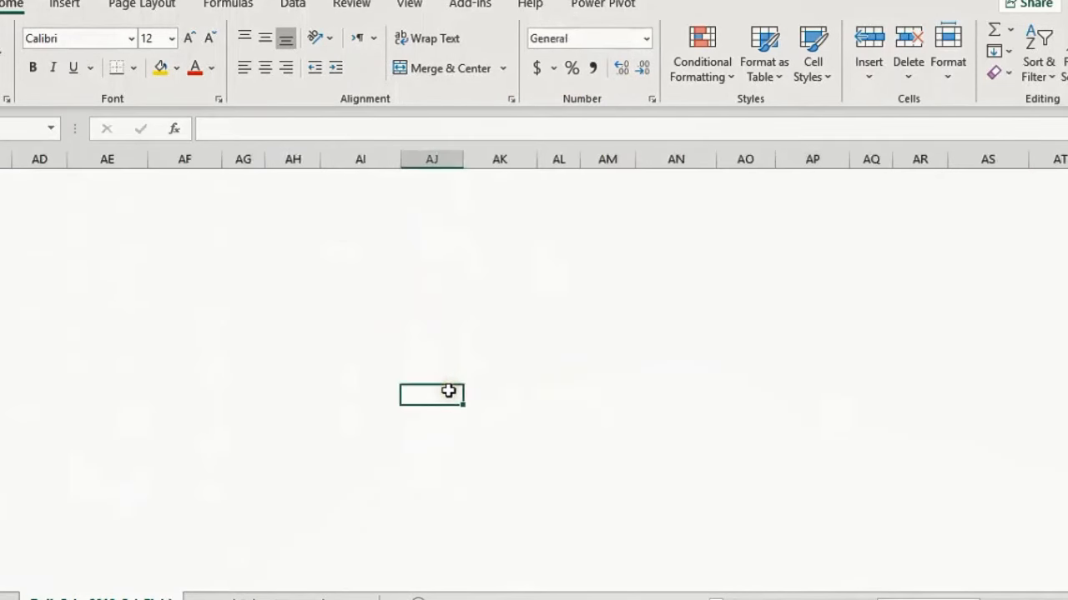
key("ctrl+Up")
key("Left")
key("Left")
key("Left")
key("Left")
key("Left")
key("Left")
key("Left")
key("Left")
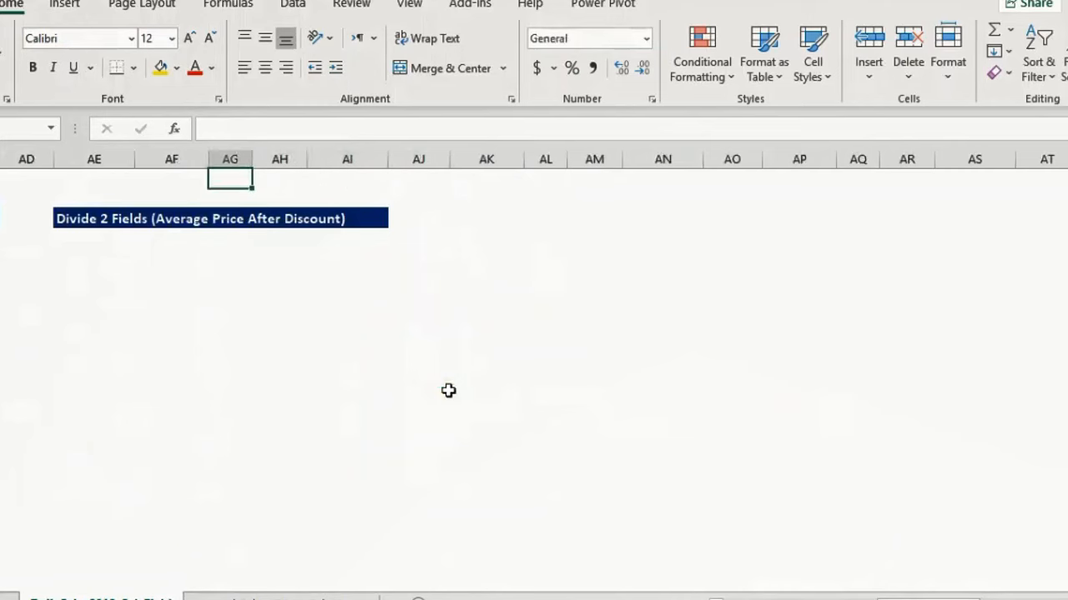
key("Left")
key("Left")
key("Left")
key("Left")
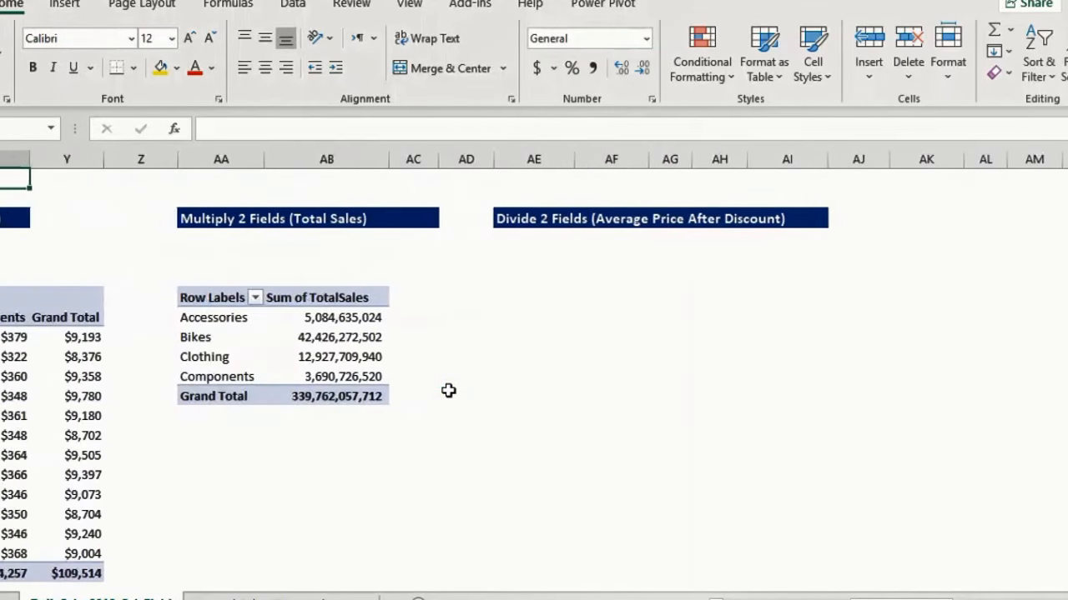
key("Right")
key("Right")
key("Right")
key("Down")
key("Down")
key("Down")
key("Down")
key("Down")
key("Down")
key("Down")
key("Down")
key("Down")
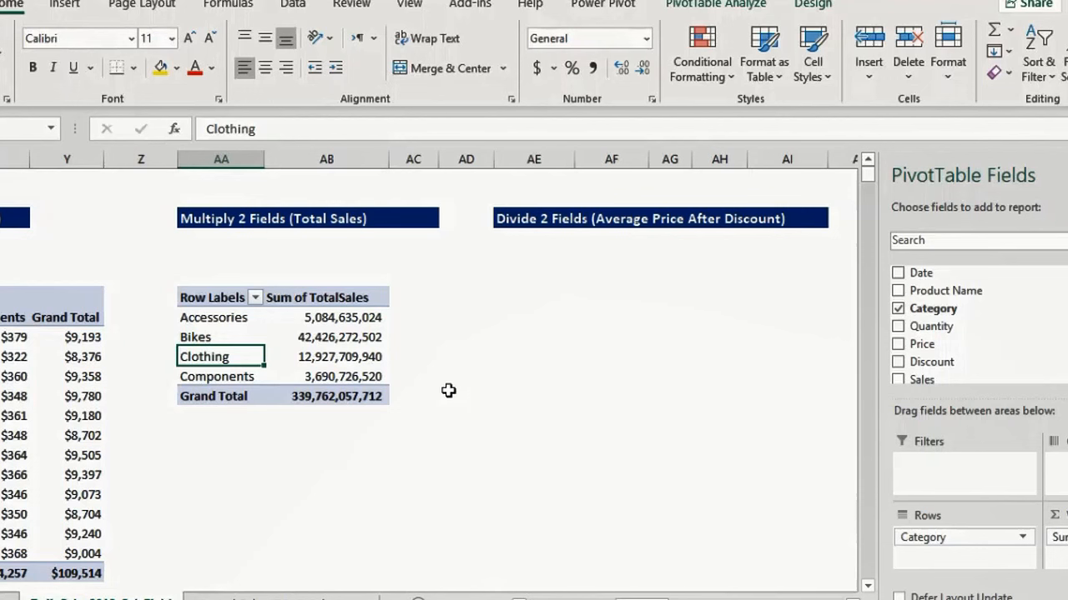
Step: Copy the whole TotalSales PivotTable to cell AE7 under the Divide 2 Fields heading and fit column AF's width to its contents
key("Up")
key("Up")
key("Up")
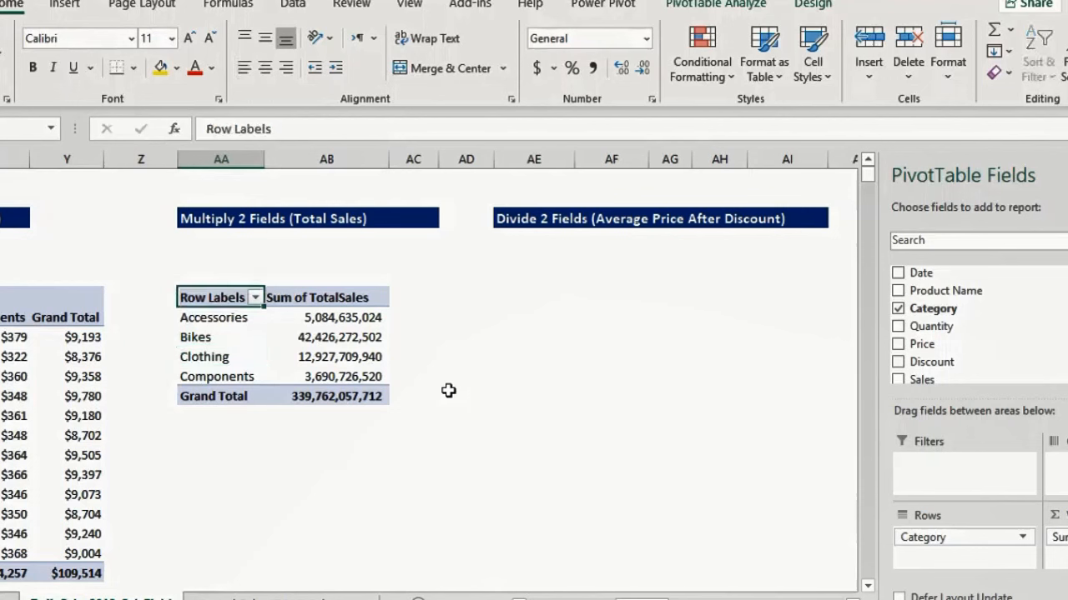
key("shift+Down")
key("shift+Down")
key("shift+Down")
key("shift+Down")
key("shift+Down")
key("shift+Right")
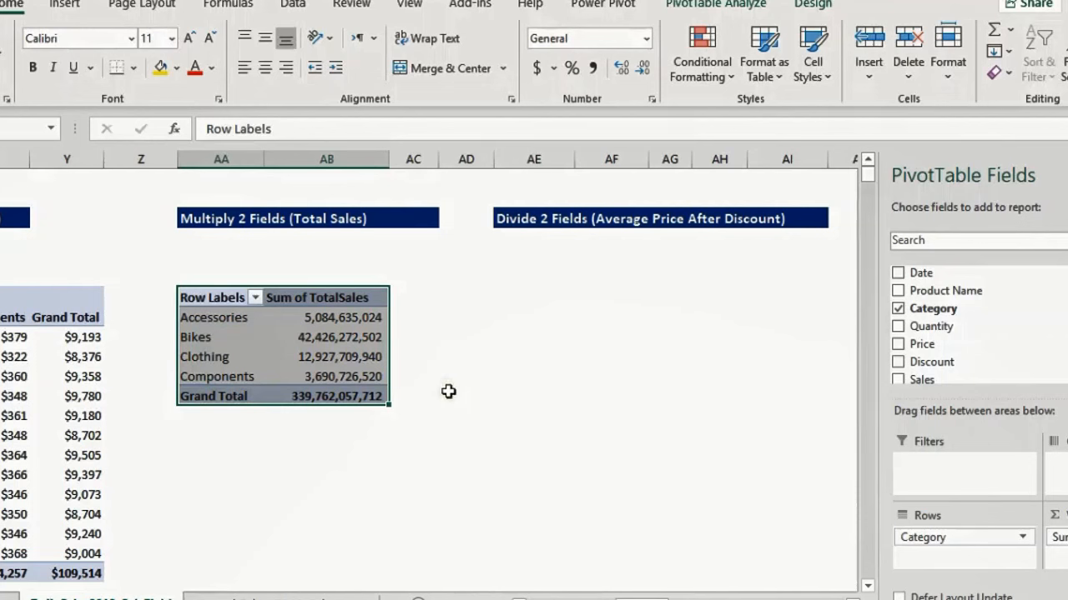
key("ctrl+c")
key("Right")
key("Right")
key("Right")
key("Right")
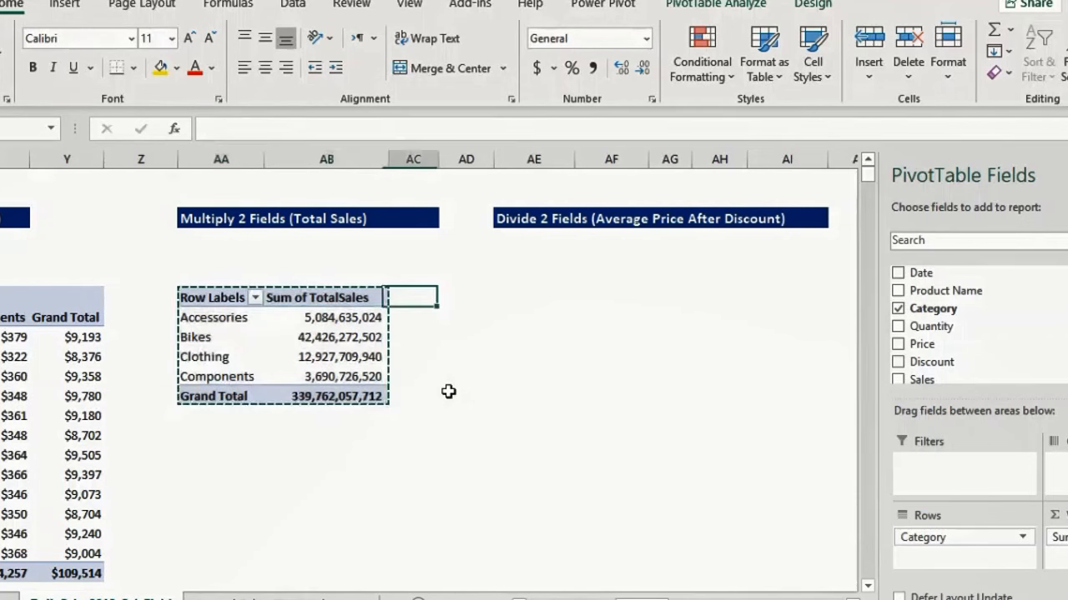
key("ctrl+v")
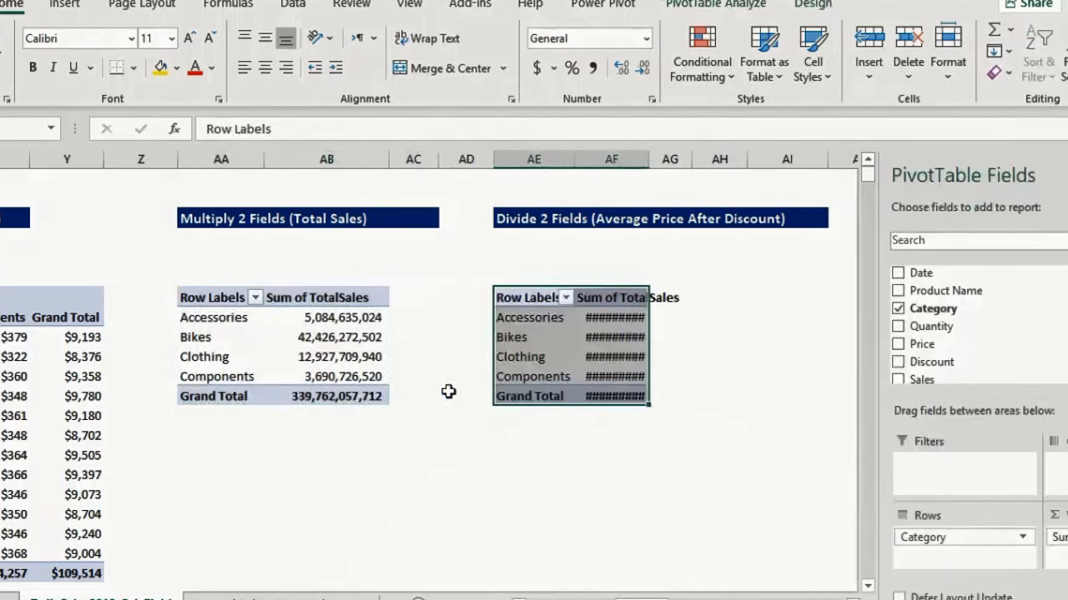
double_click(643, 163)
left_click(668, 160)
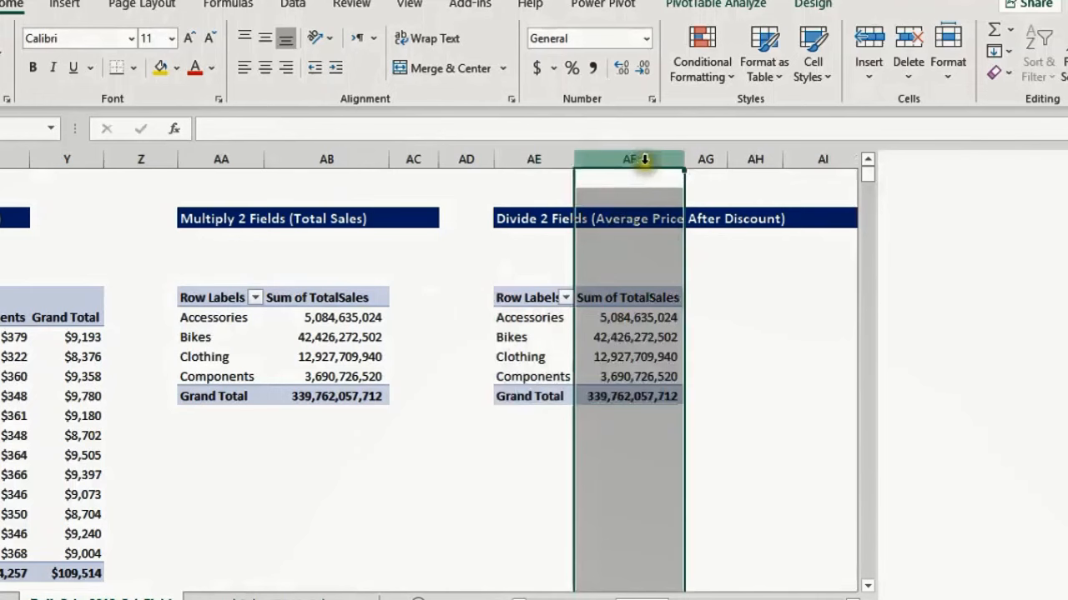
Step: Remove the TotalSales field from the copied PivotTable under the Divide 2 Fields heading
left_click(631, 357)
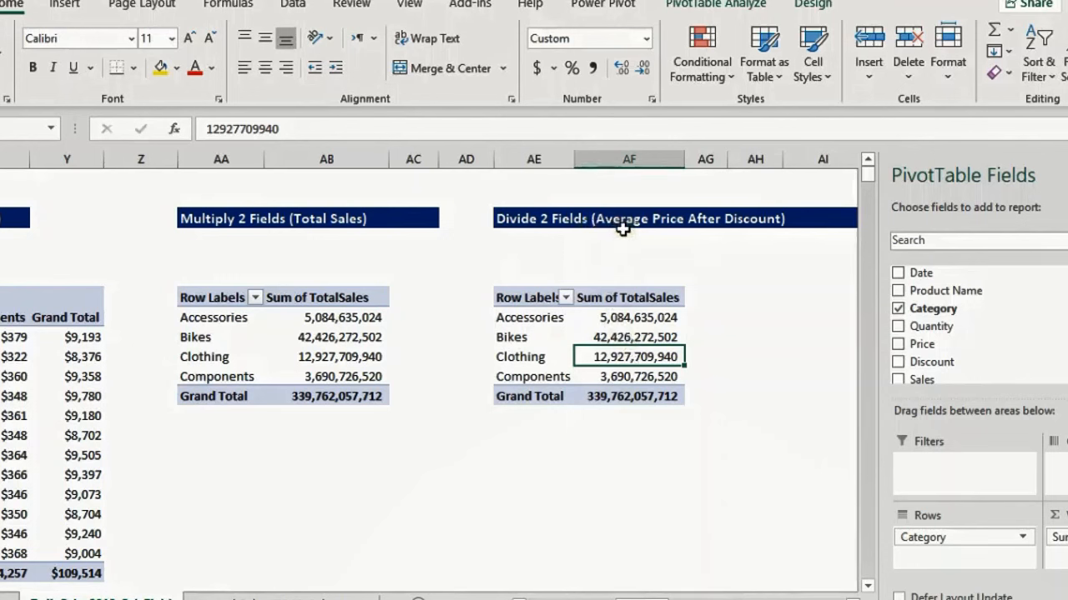
left_click(631, 319)
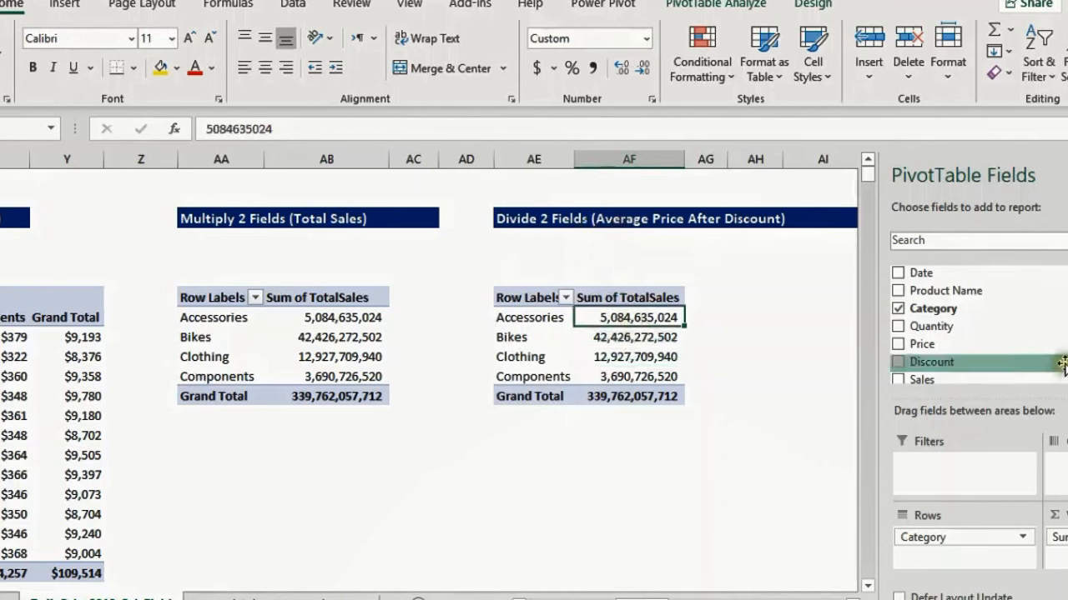
scroll(1042, 360, "down", 2)
left_click(897, 362)
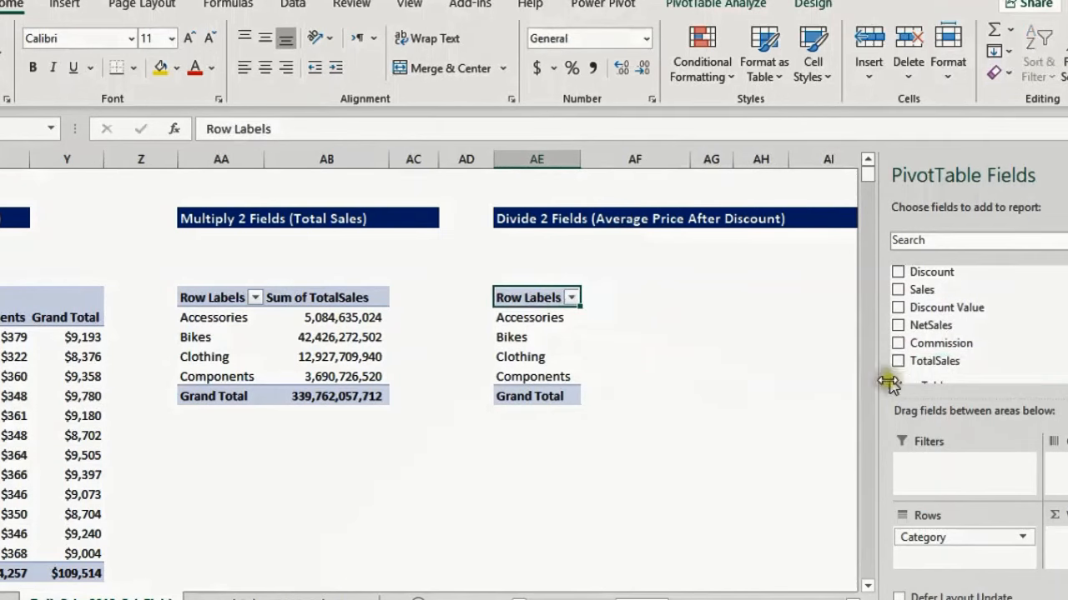
Step: Add a calculated field named AvgPrice with the formula =NetSales/Quantity to the PivotTable under the Divide 2 Fields heading
left_click(527, 318)
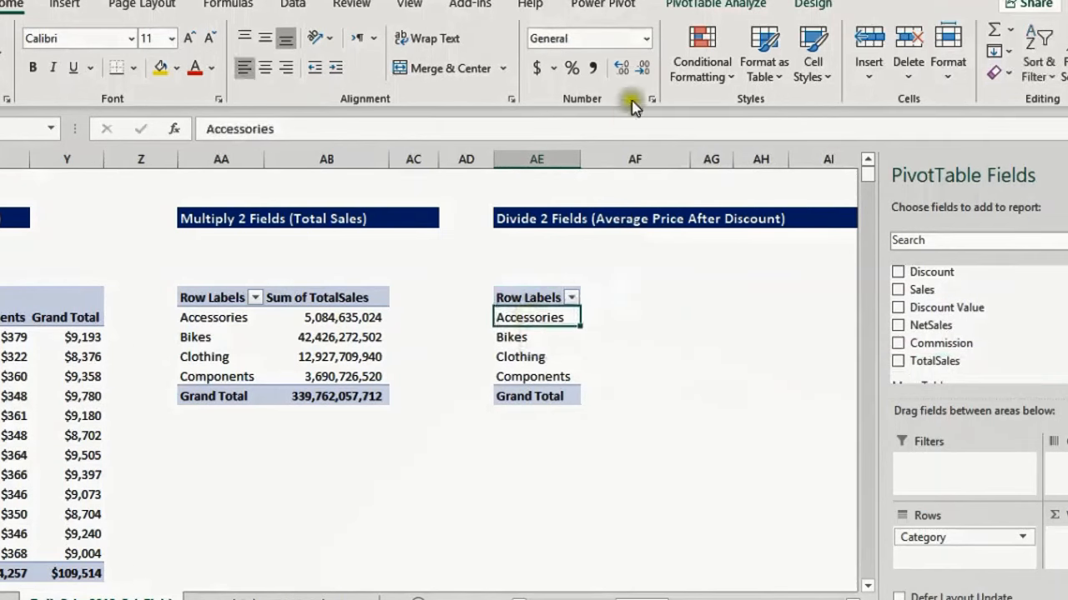
left_click(696, 10)
left_click(791, 32)
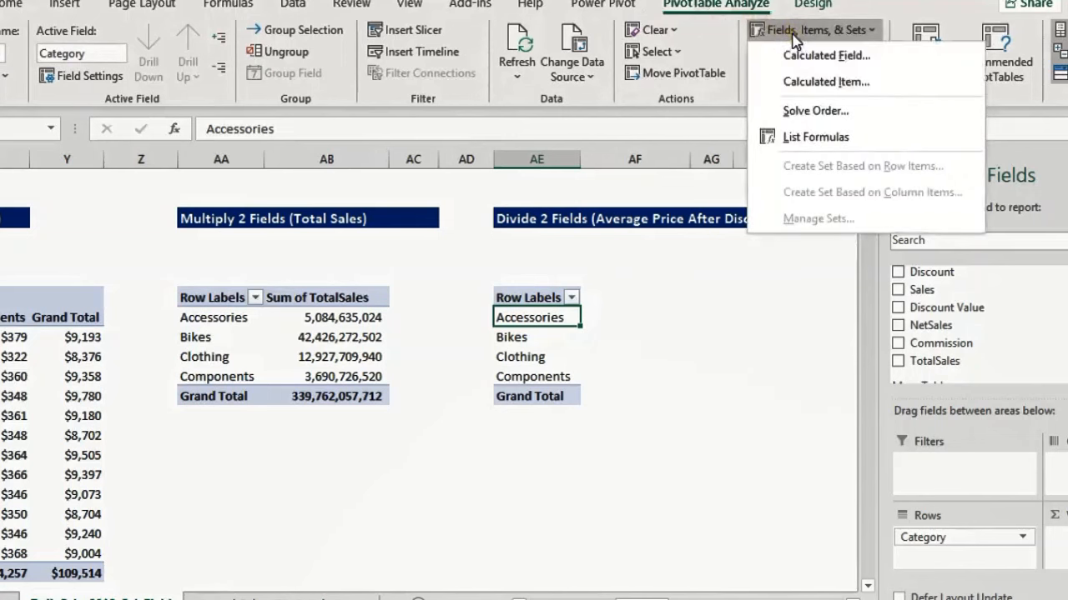
left_click(803, 57)
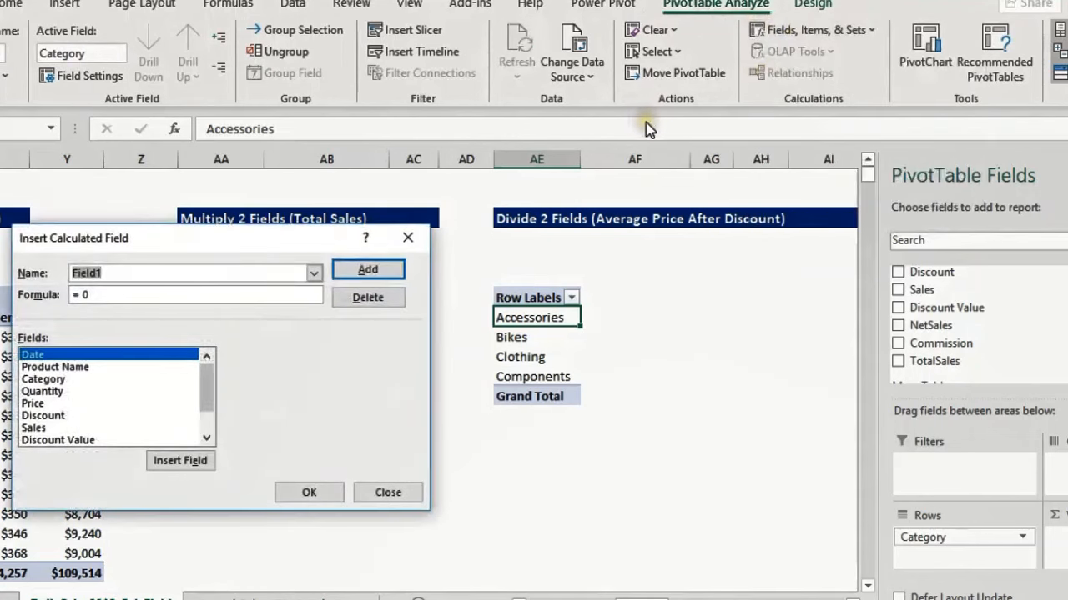
type("Av")
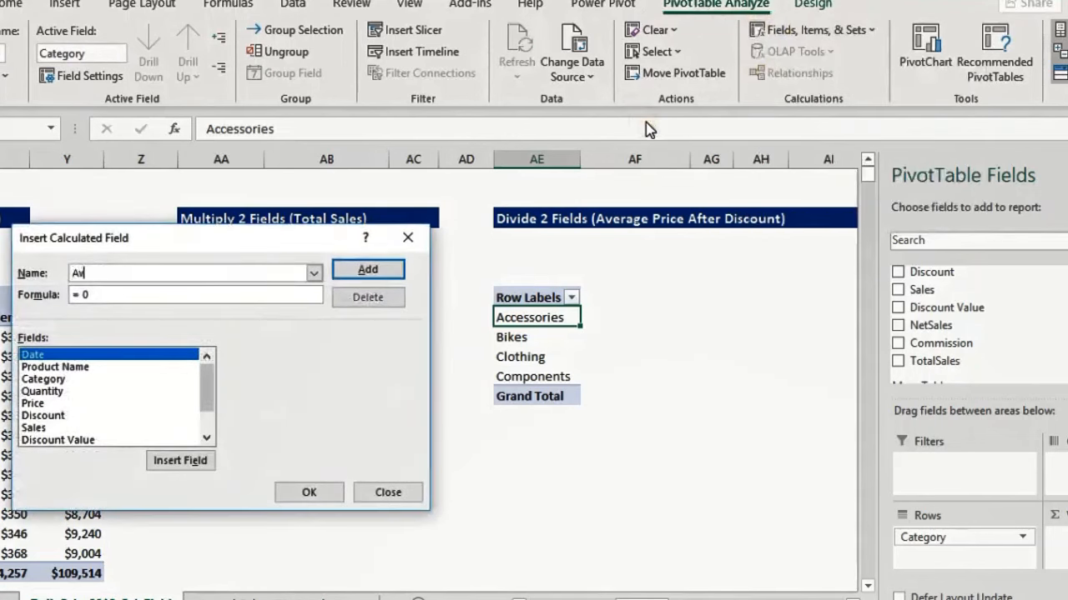
type("gPrice")
key("Tab")
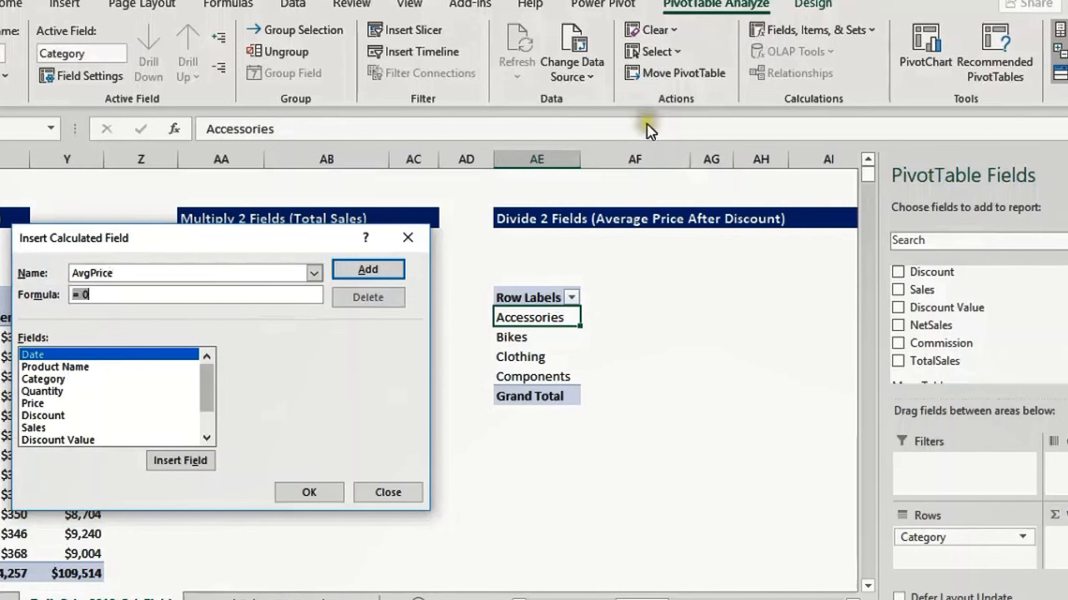
left_click_drag(209, 401, 101, 436)
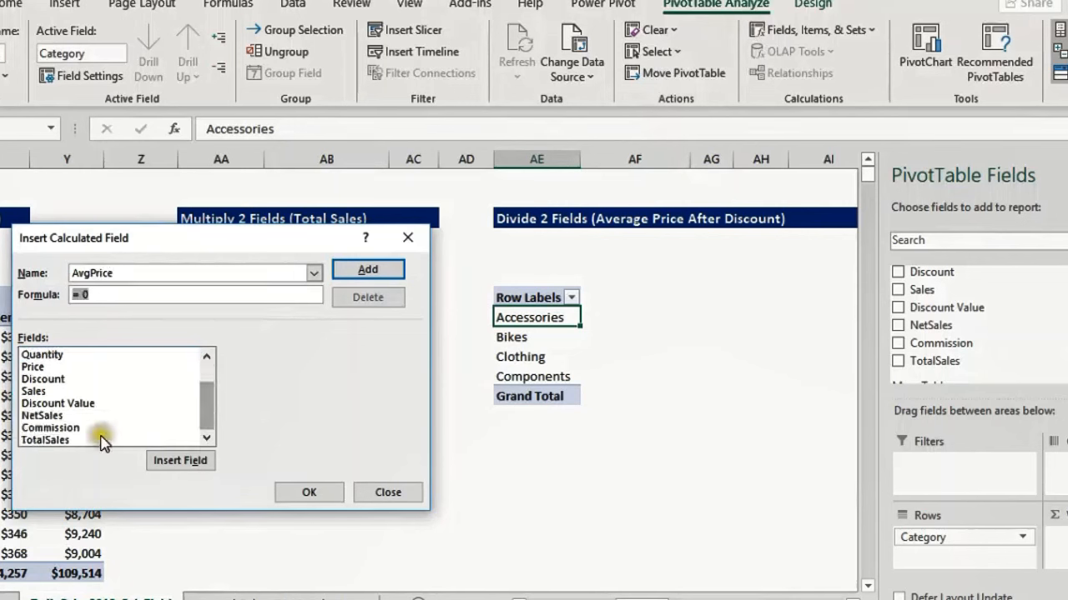
double_click(65, 415)
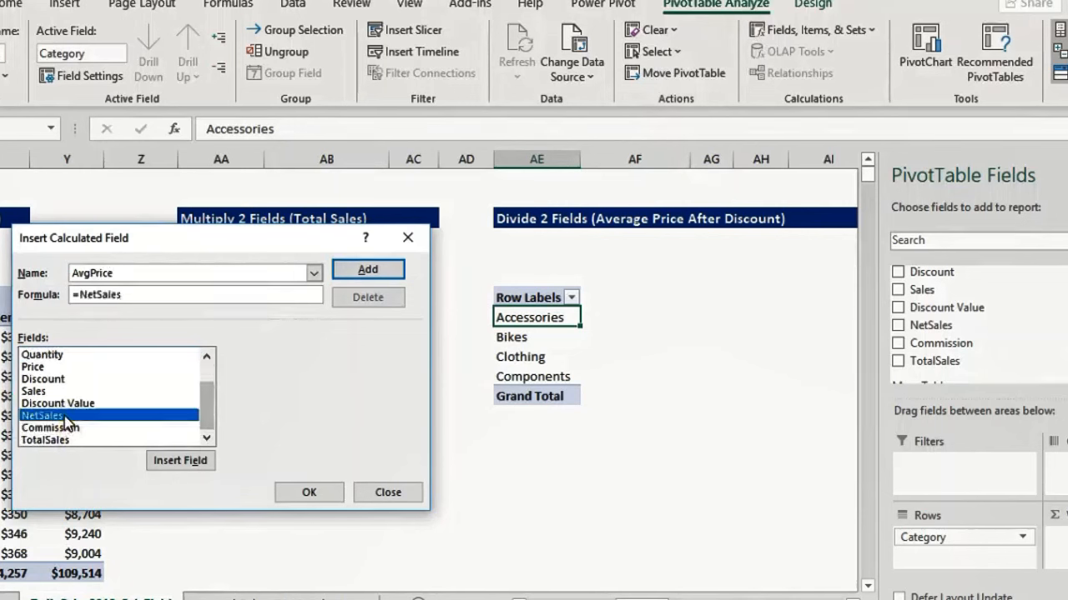
type("/")
double_click(51, 357)
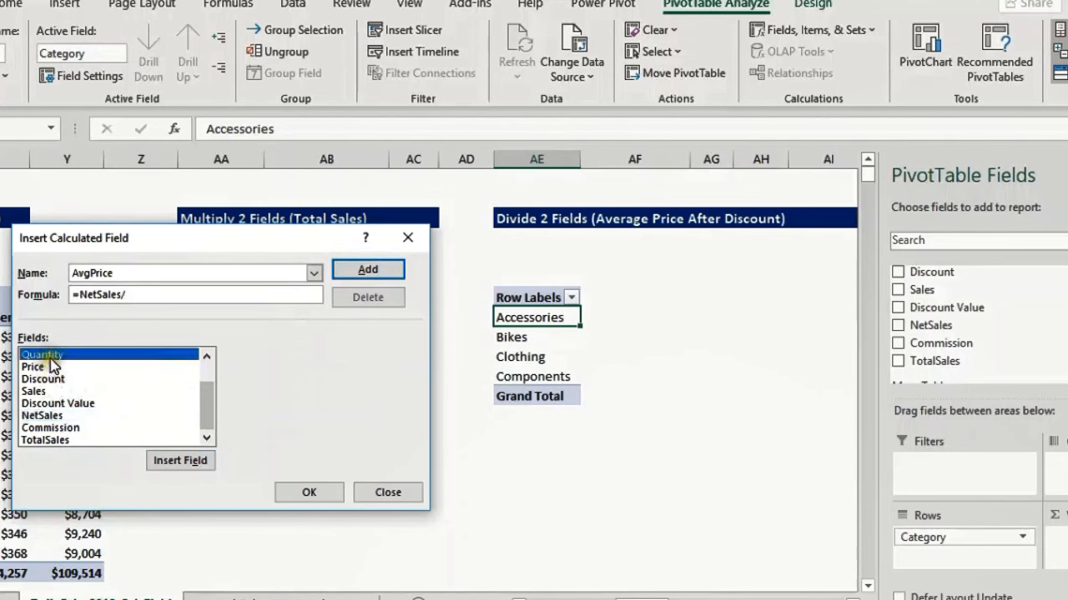
left_click(310, 491)
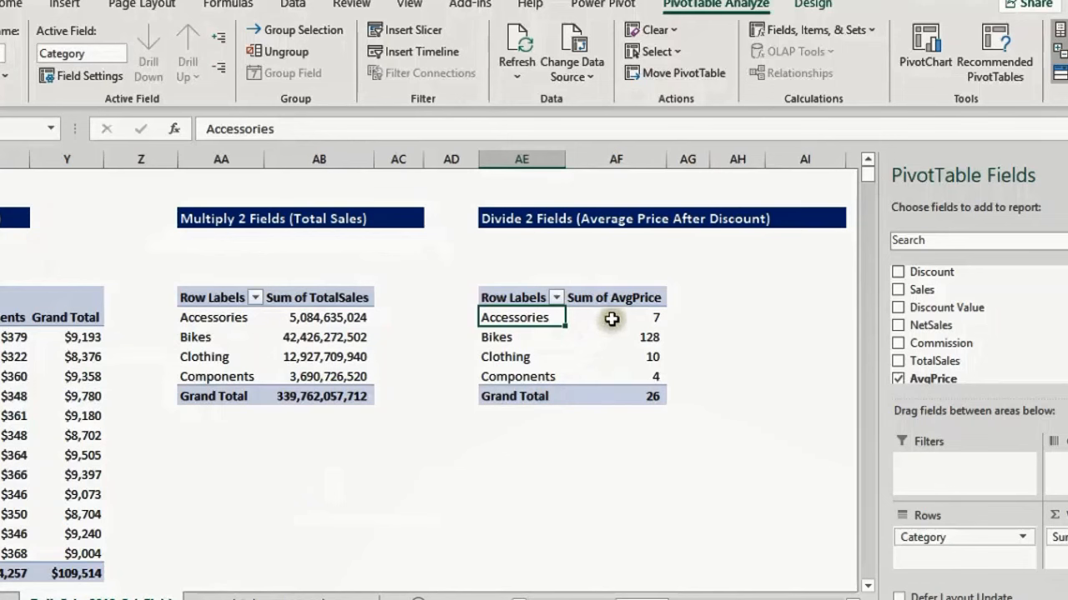
Step: Add NetSales and Quantity as value fields before AvgPrice in the Divide 2 Fields PivotTable
left_click(611, 319)
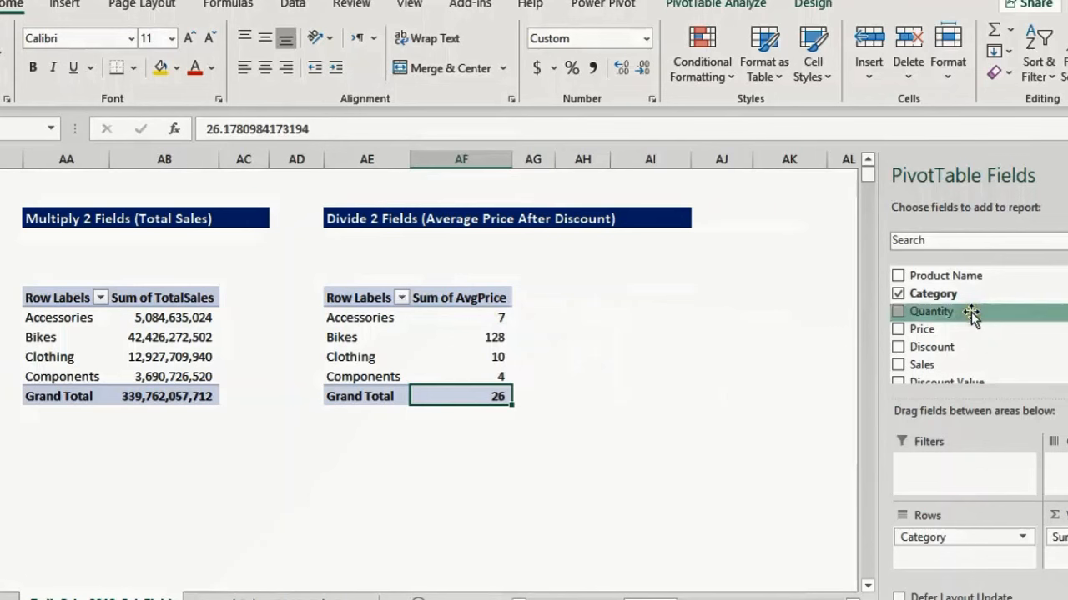
scroll(970, 312, "down", 1)
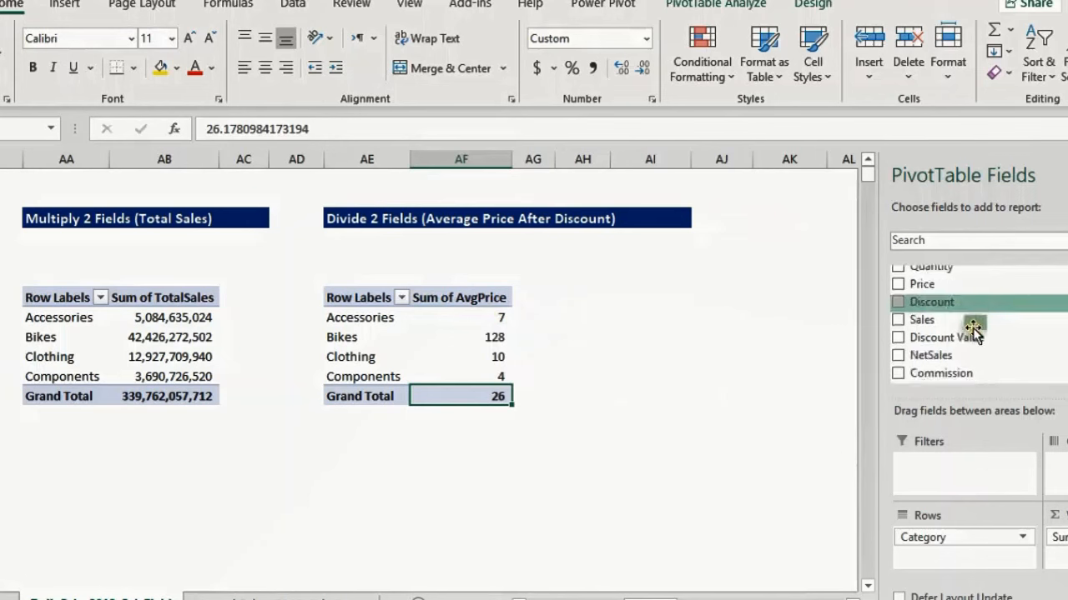
left_click_drag(1065, 527, 1065, 529)
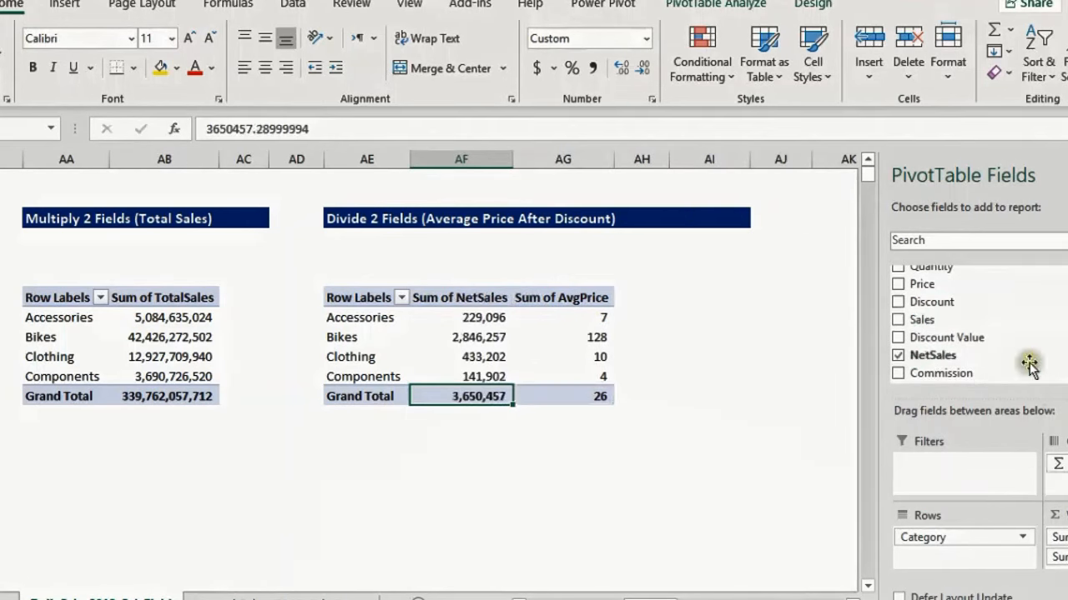
scroll(1019, 315, "up", 1)
left_click_drag(1001, 312, 1056, 542)
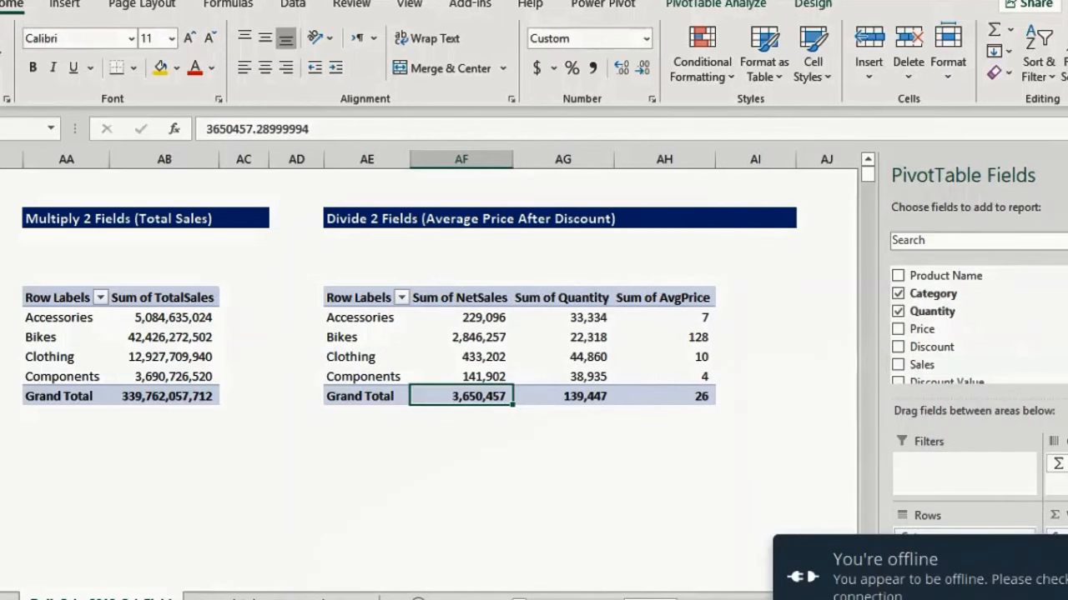
left_click(853, 598)
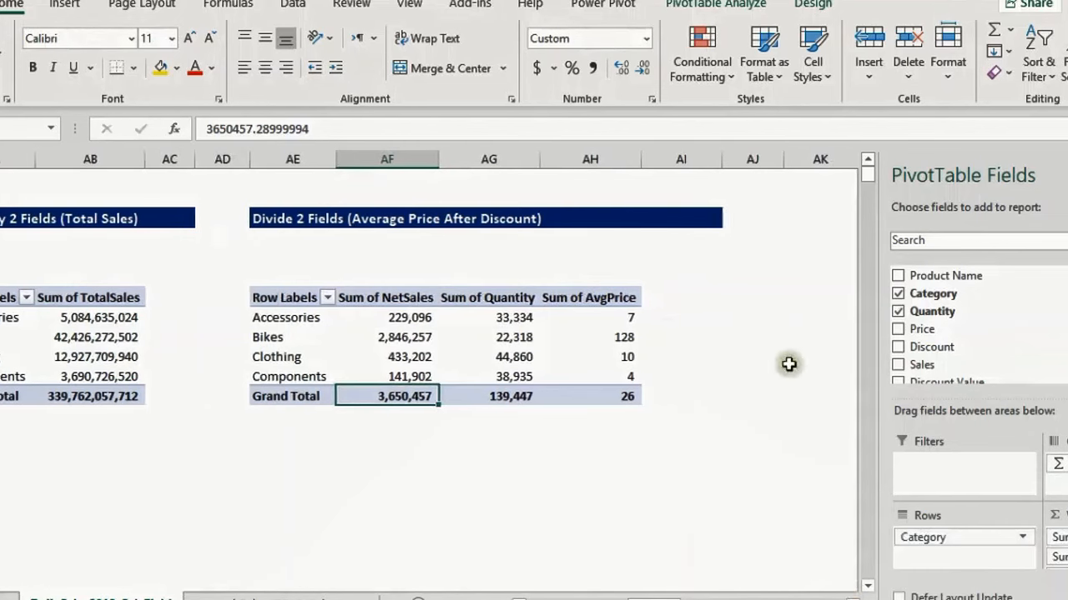
Step: Divide the Accessories NetSales by its Quantity in cell AI8 beside the PivotTable, using =AF8/AG8
left_click(676, 317)
key("F2")
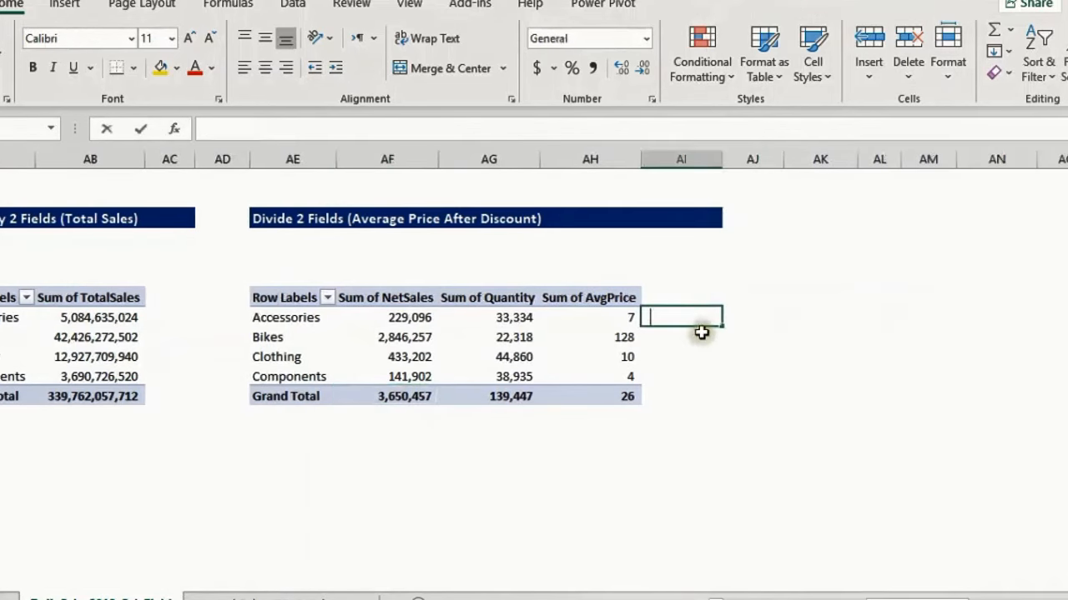
type("=")
left_click(398, 317)
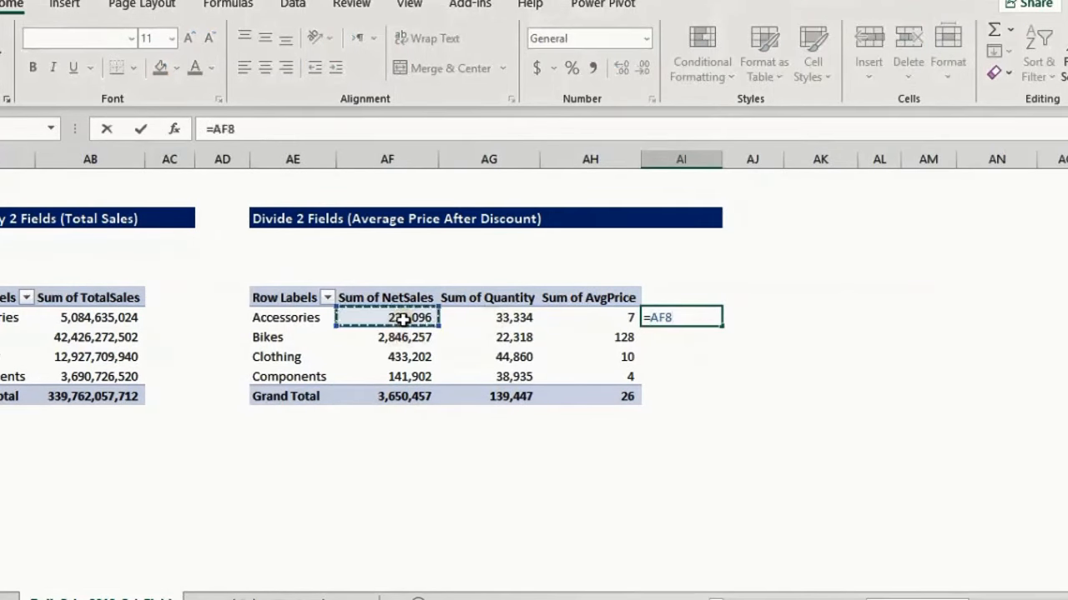
type("/")
left_click(490, 314)
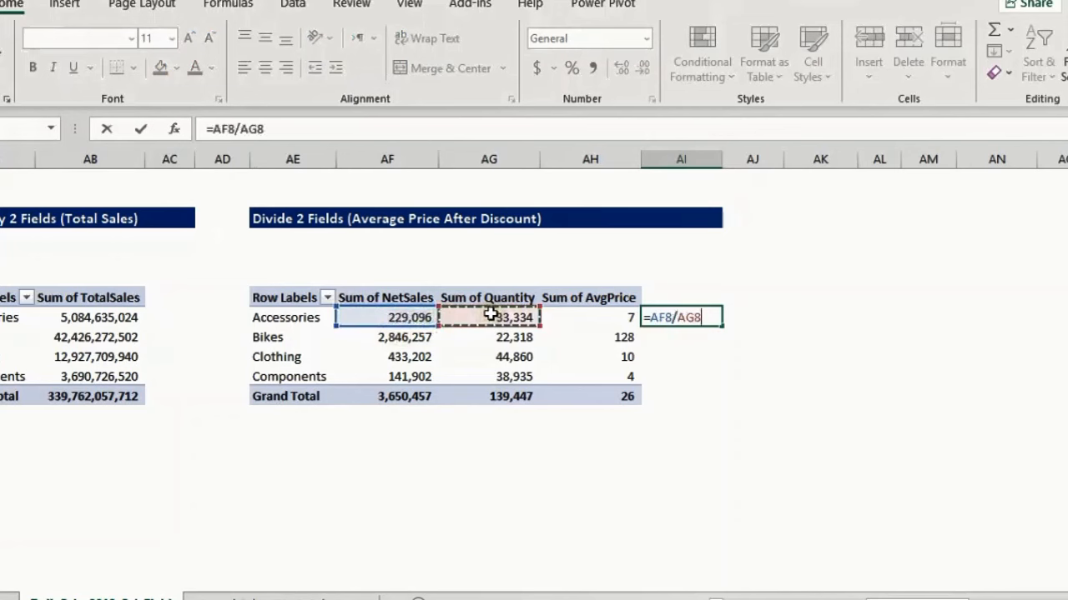
key("Return")
Step: Format AH8:AI11 in comma style with two decimals and fill the AI8 division formula down to the Grand Total row
left_click_drag(590, 317, 679, 373)
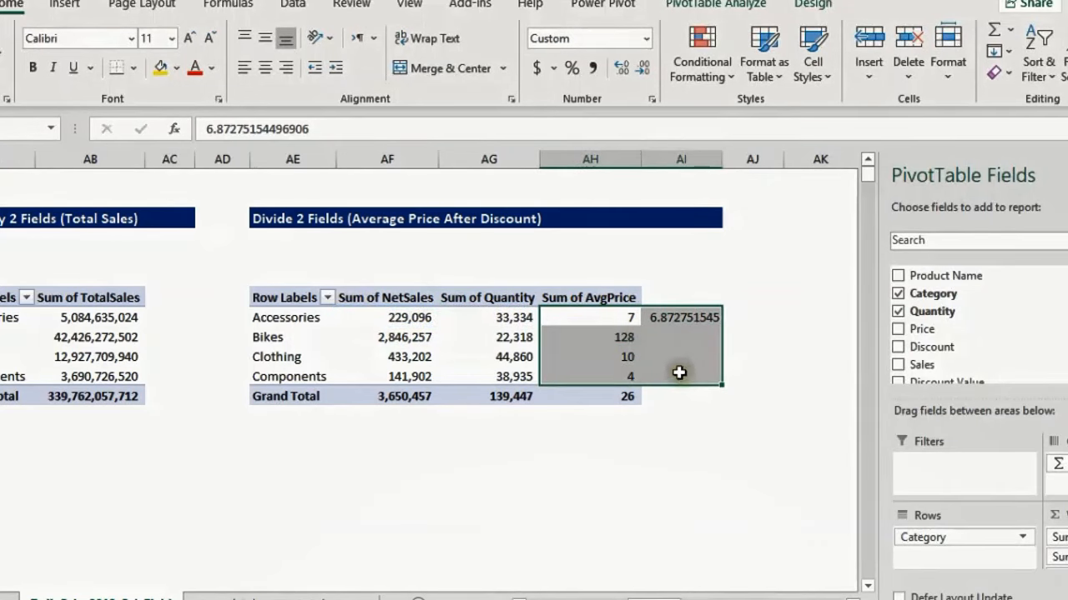
left_click(592, 67)
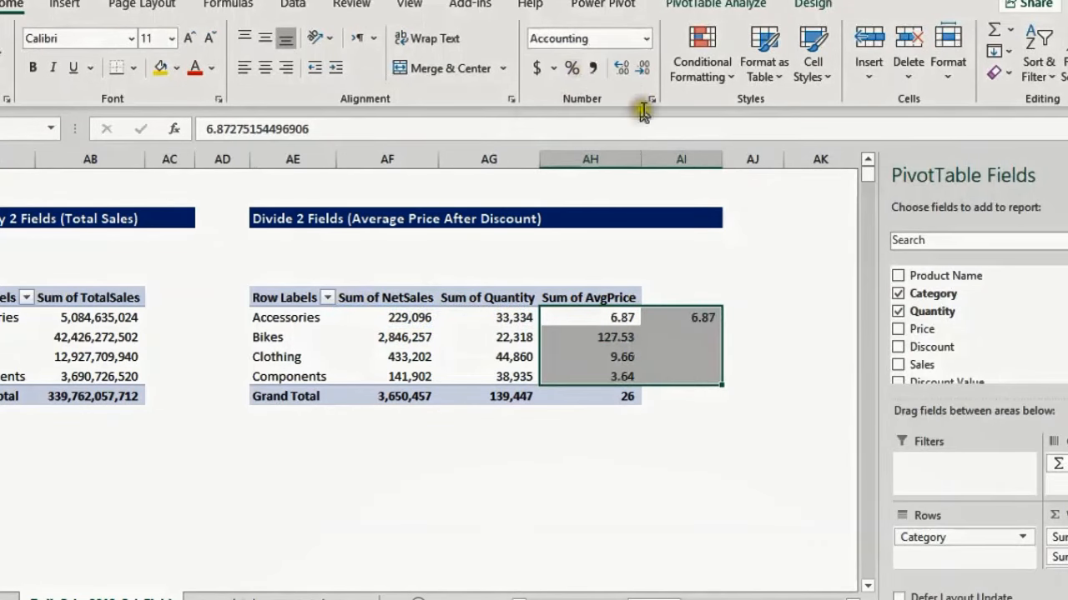
left_click(682, 315)
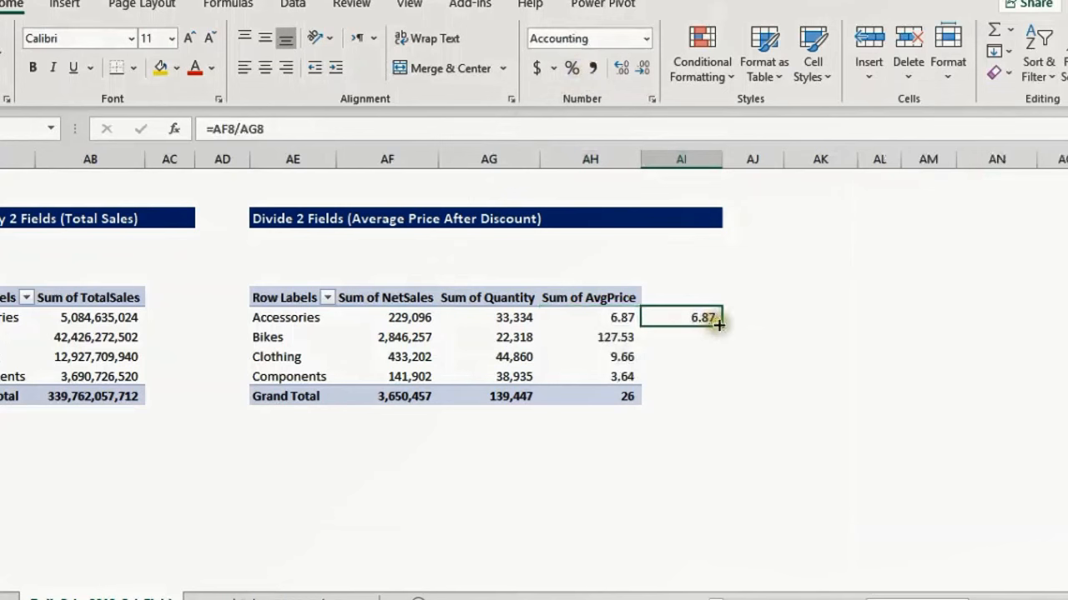
left_click_drag(718, 325, 709, 399)
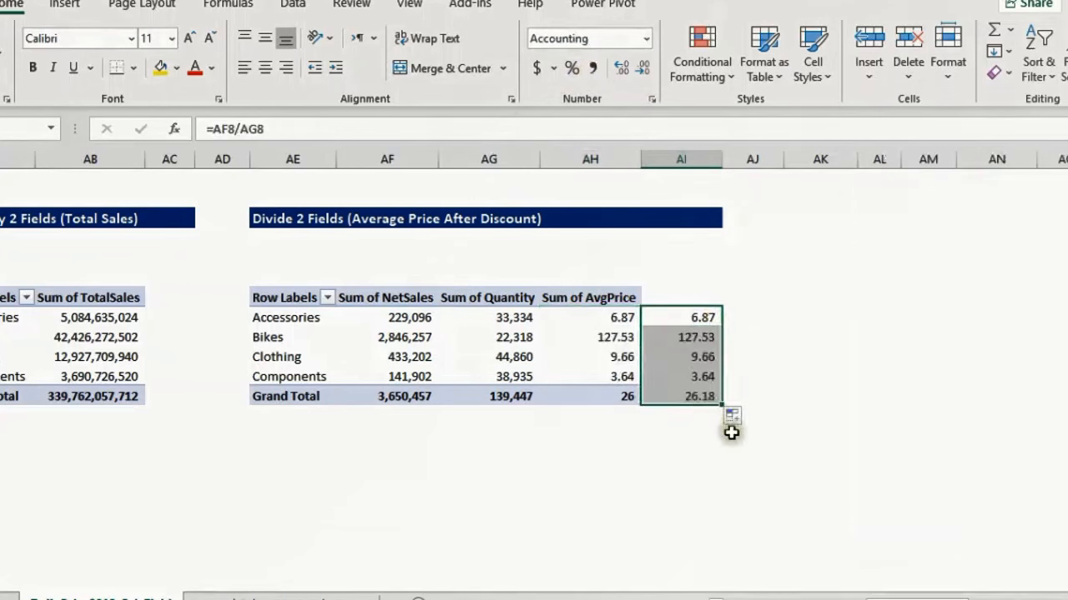
left_click(693, 397)
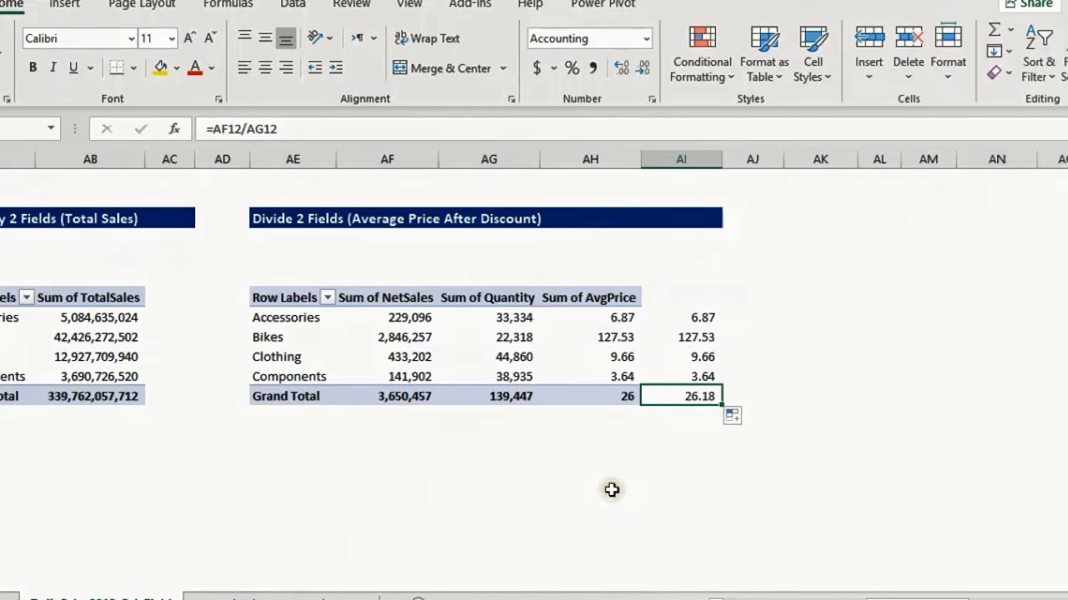
Step: Switch to the Annual Sales17&18-Calc Items sheet and examine the years in the Year filter and the other column headings
left_click_drag(891, 590, 885, 595)
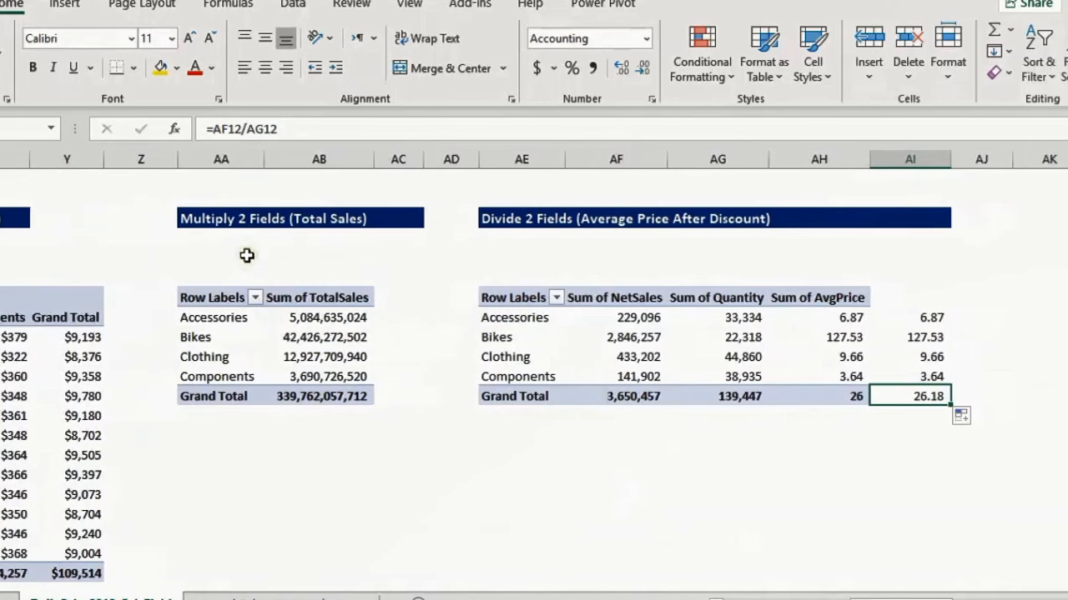
left_click(296, 337)
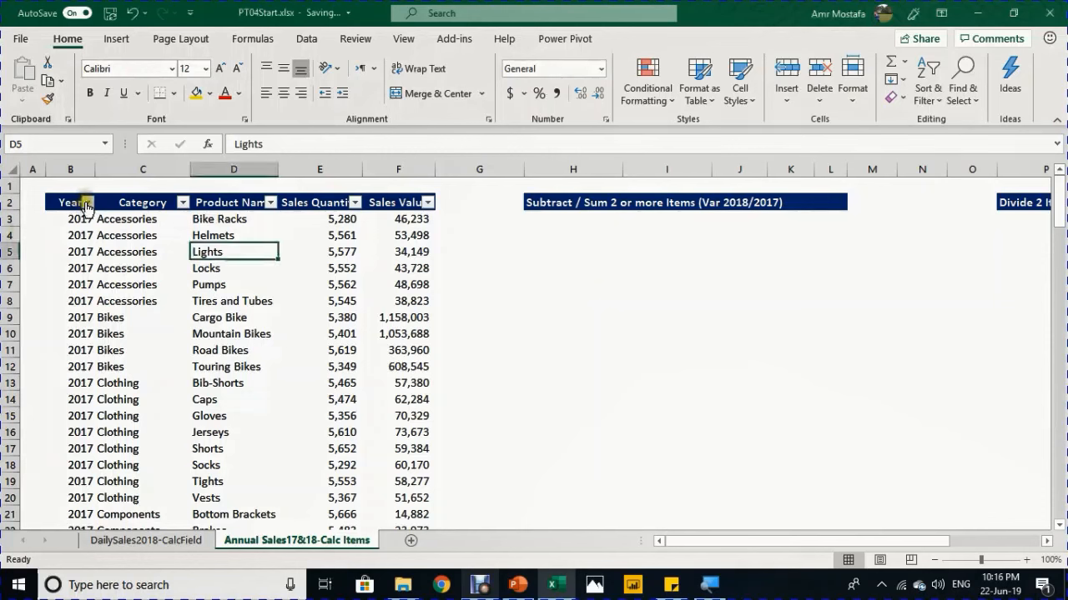
left_click(87, 203)
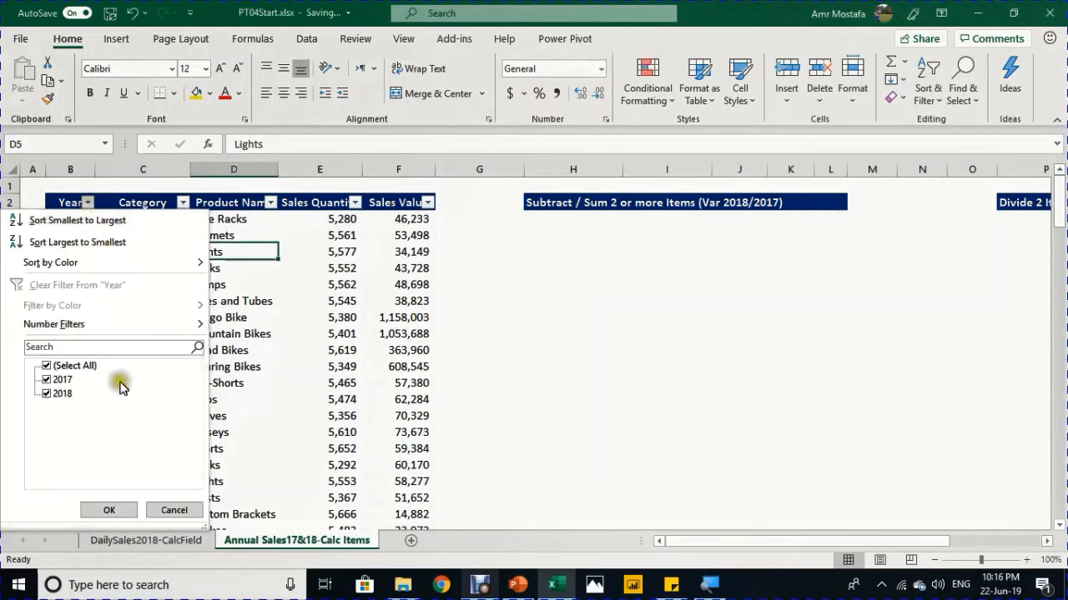
key("Escape")
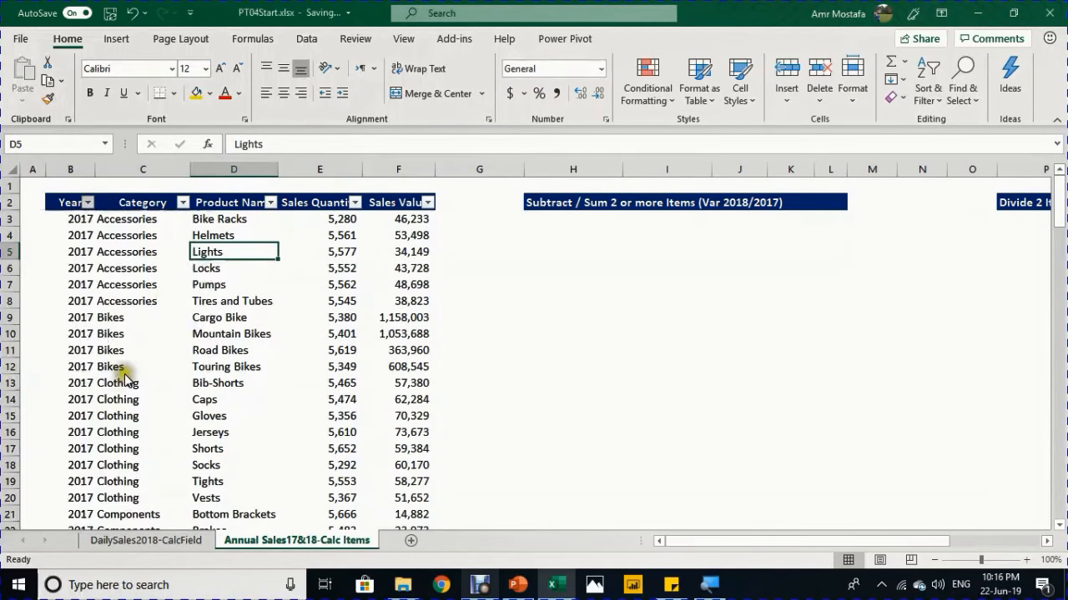
left_click(155, 205)
left_click(215, 207)
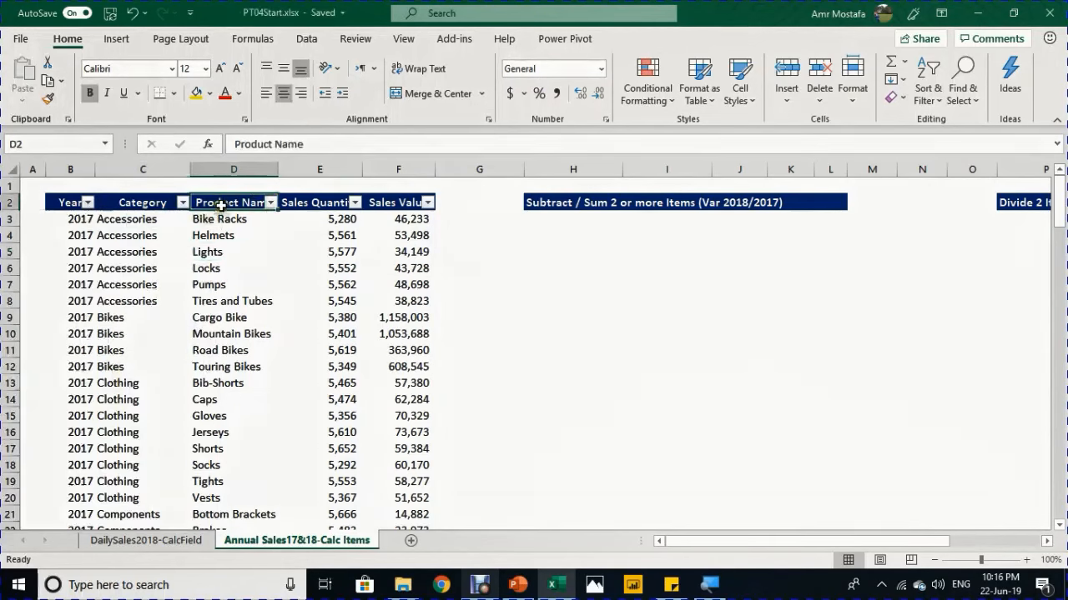
left_click(333, 202)
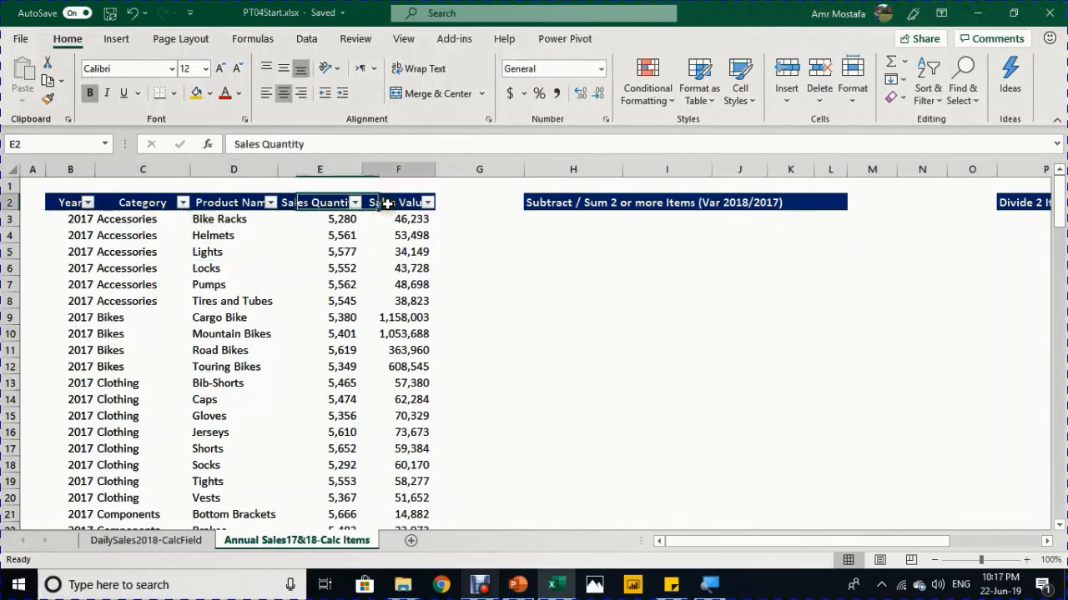
left_click(398, 203)
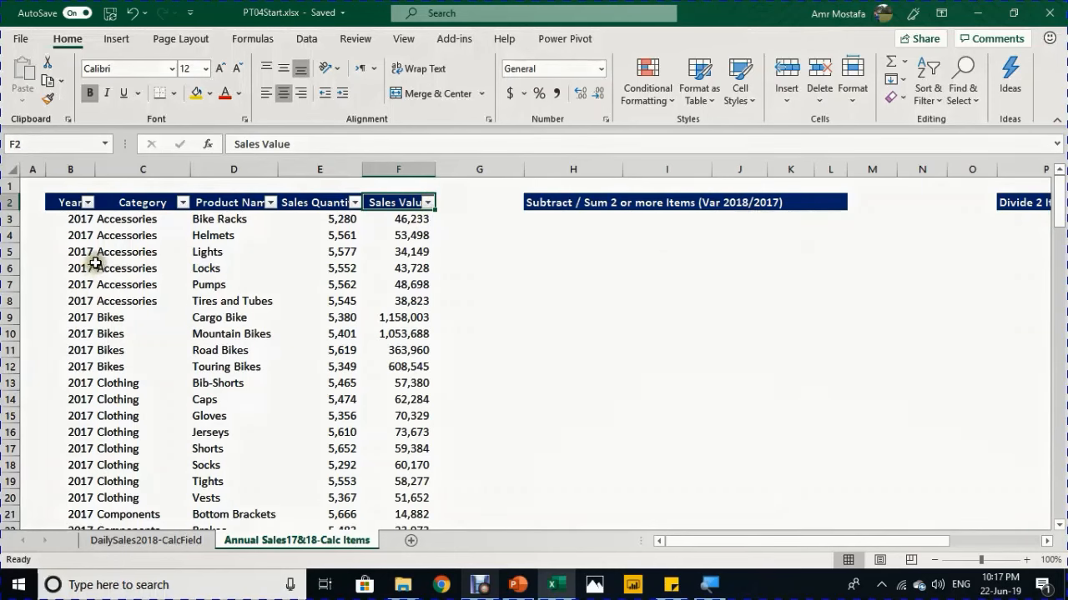
left_click(228, 334)
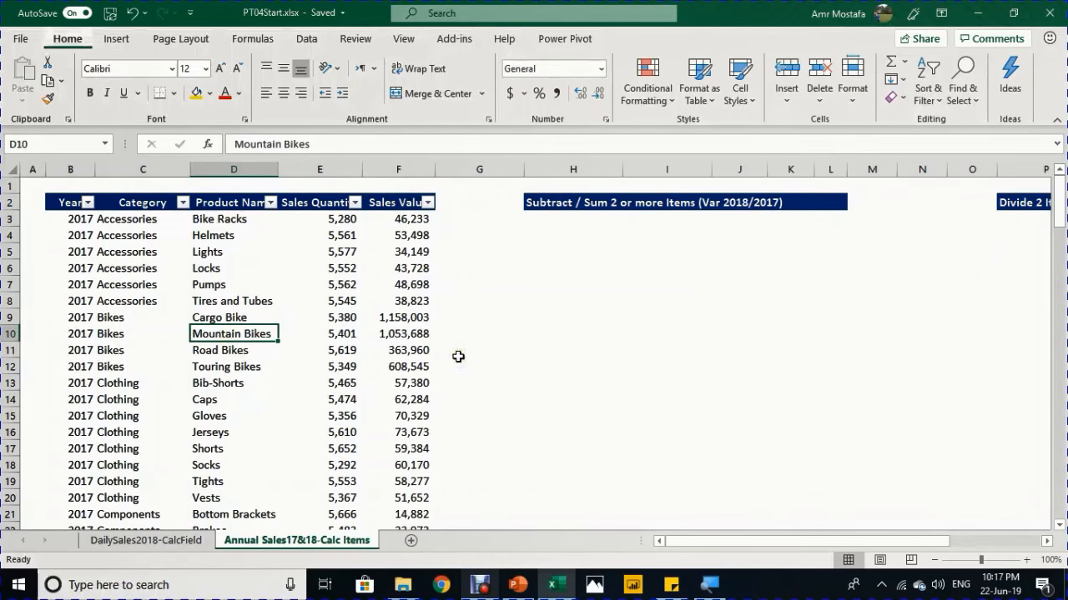
Step: Insert a PivotTable from range B2:F52 at cell H7 of the existing Annual Sales17&18-Calc Items worksheet
key("alt+n")
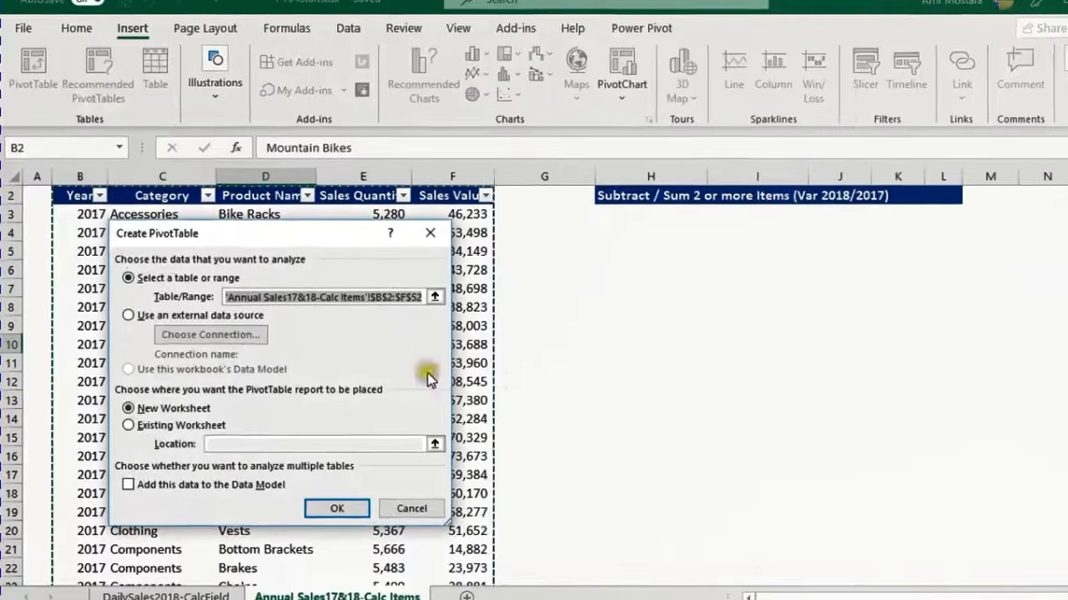
left_click(121, 404)
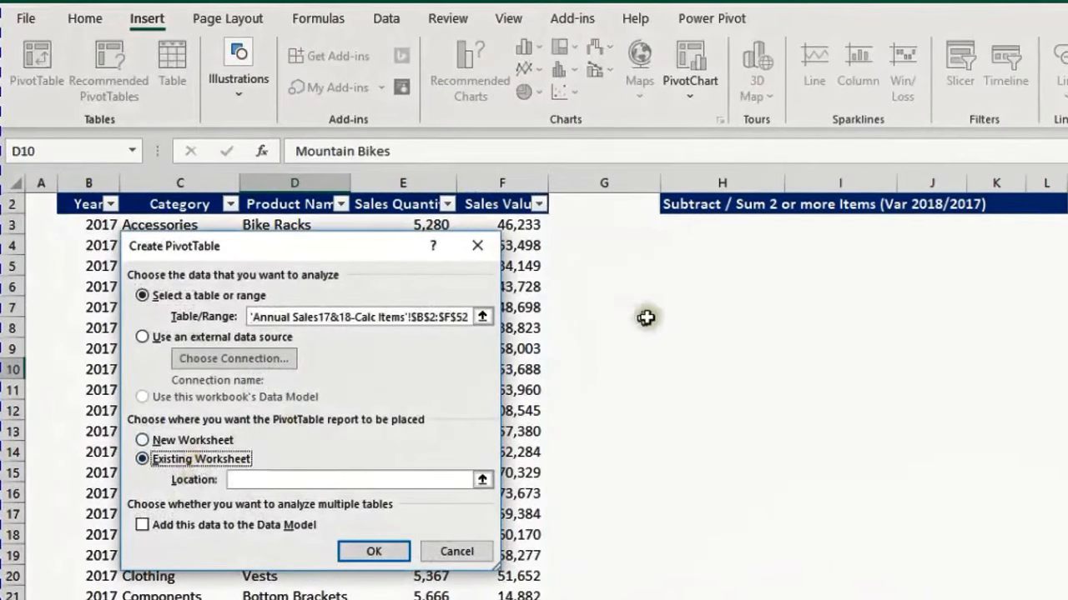
left_click(716, 269)
left_click(717, 309)
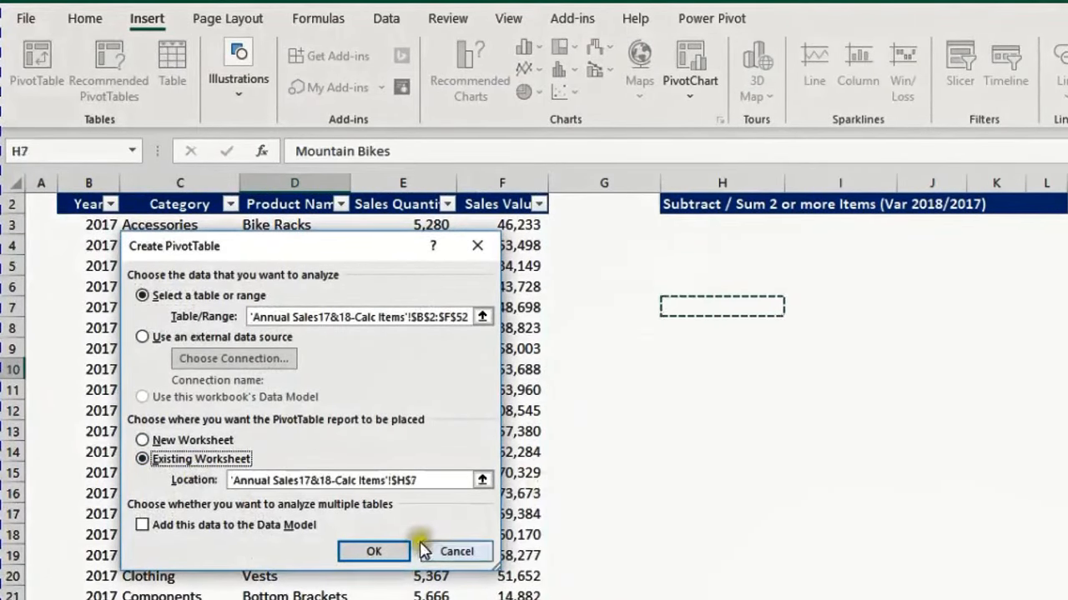
left_click(354, 552)
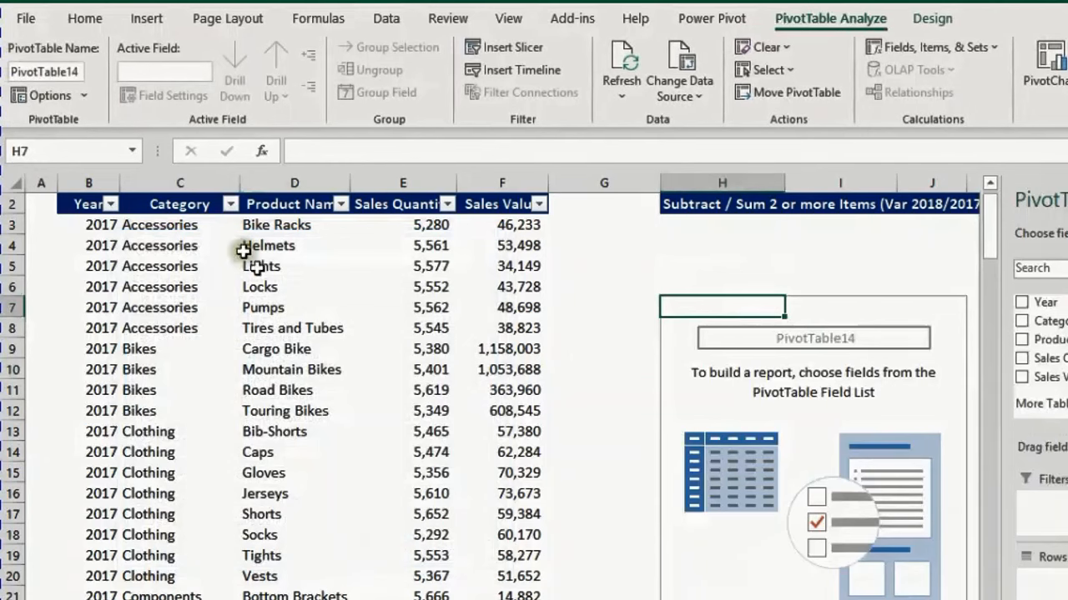
Step: Rename the new PivotTable as Var
left_click(80, 73)
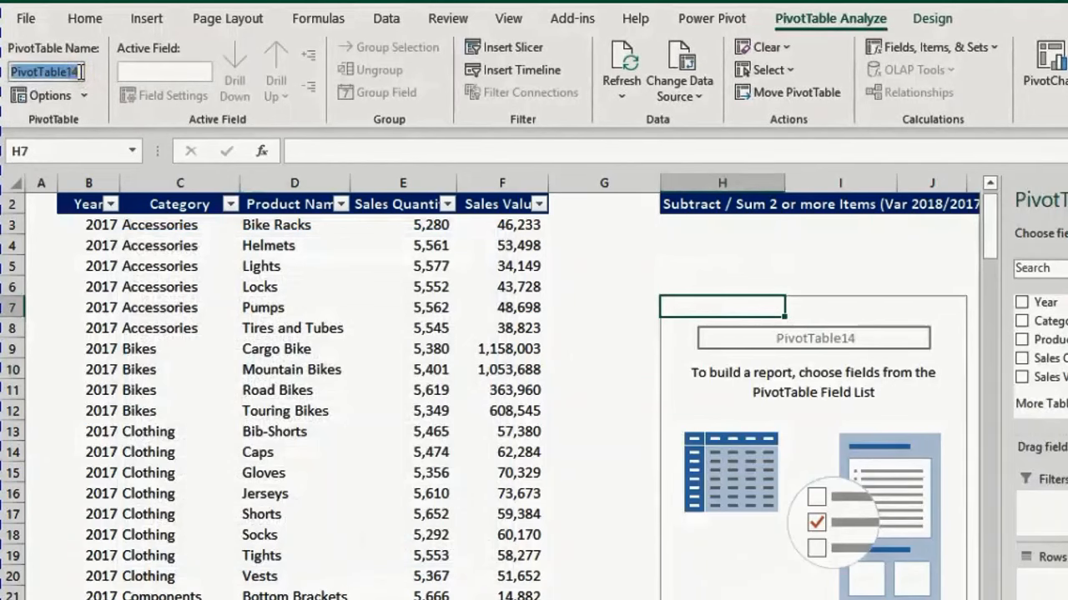
type("Var")
key("Return")
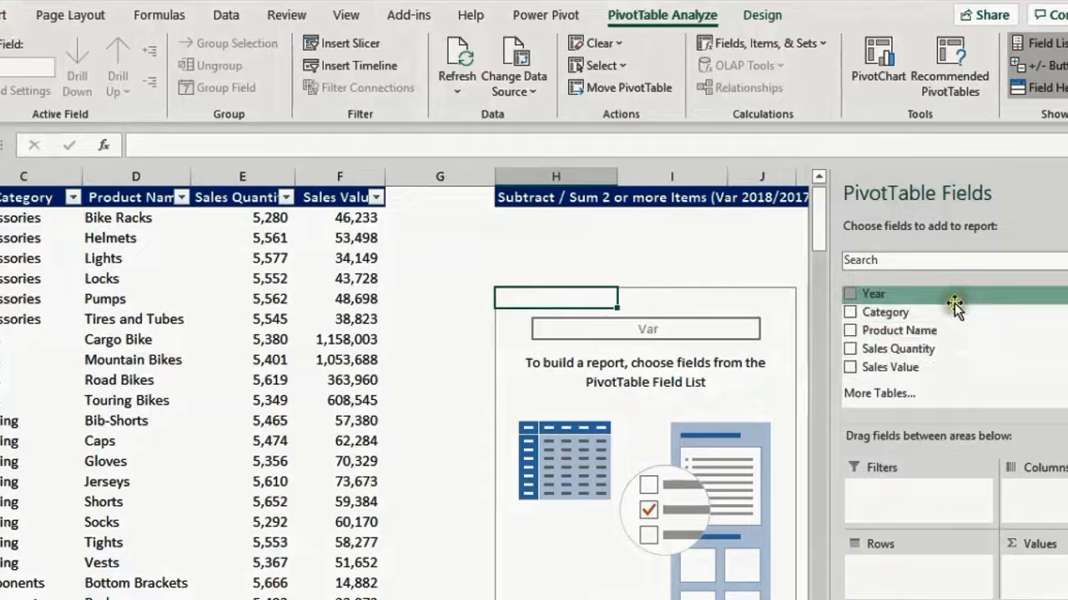
Step: Lay out the Var PivotTable with Year in columns, Category in rows and Sales Value as the summed values
left_click_drag(954, 306, 1032, 515)
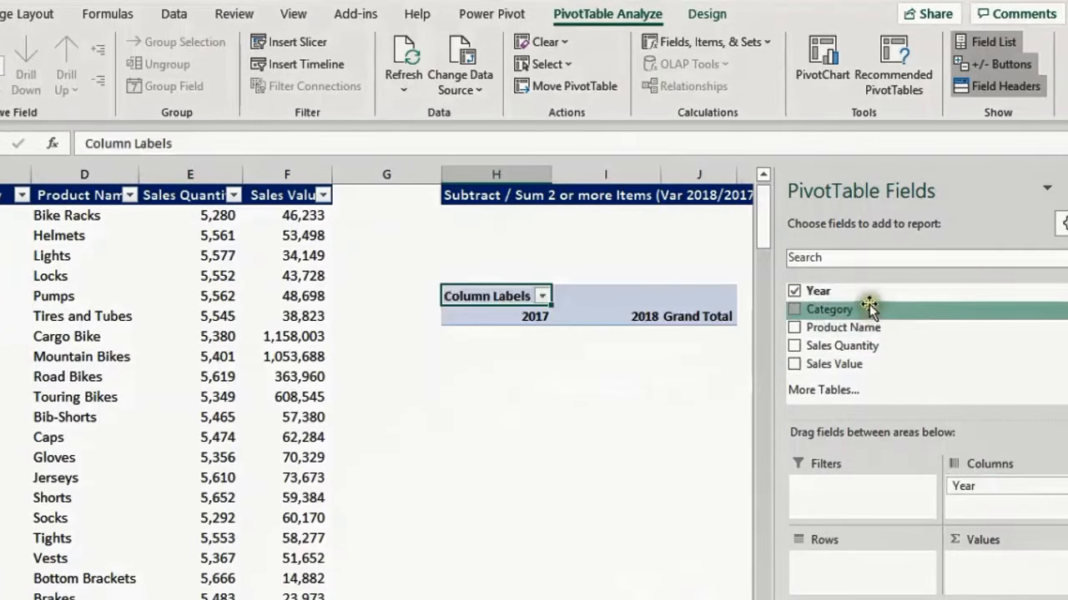
left_click_drag(869, 309, 872, 591)
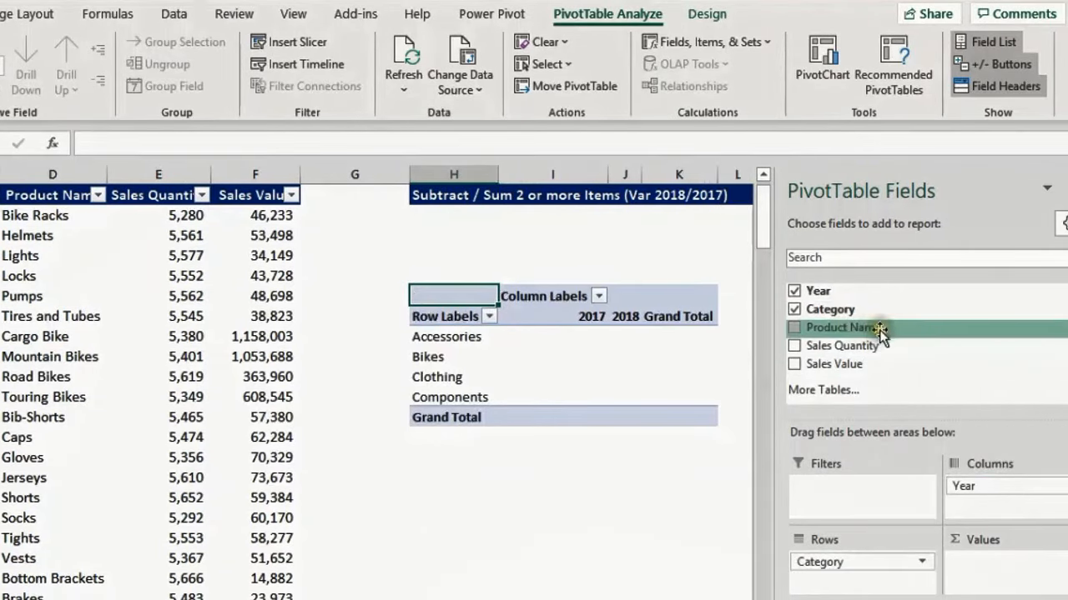
left_click_drag(881, 365, 984, 575)
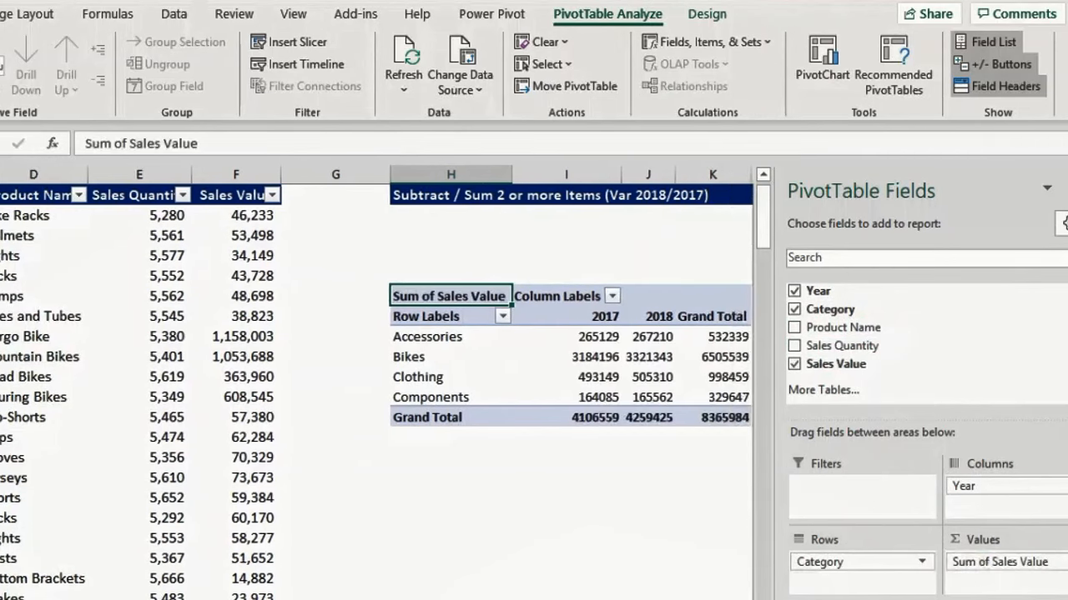
Step: Set the number format of Sum of Sales Value to Currency with the $ symbol and 0 decimal places
left_click(449, 336)
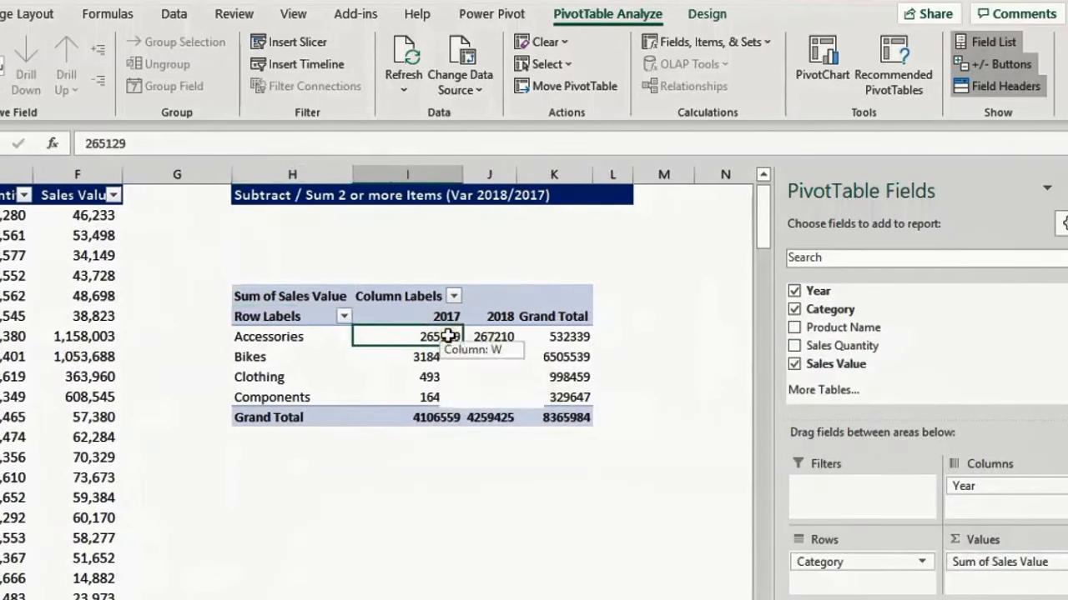
right_click(448, 336)
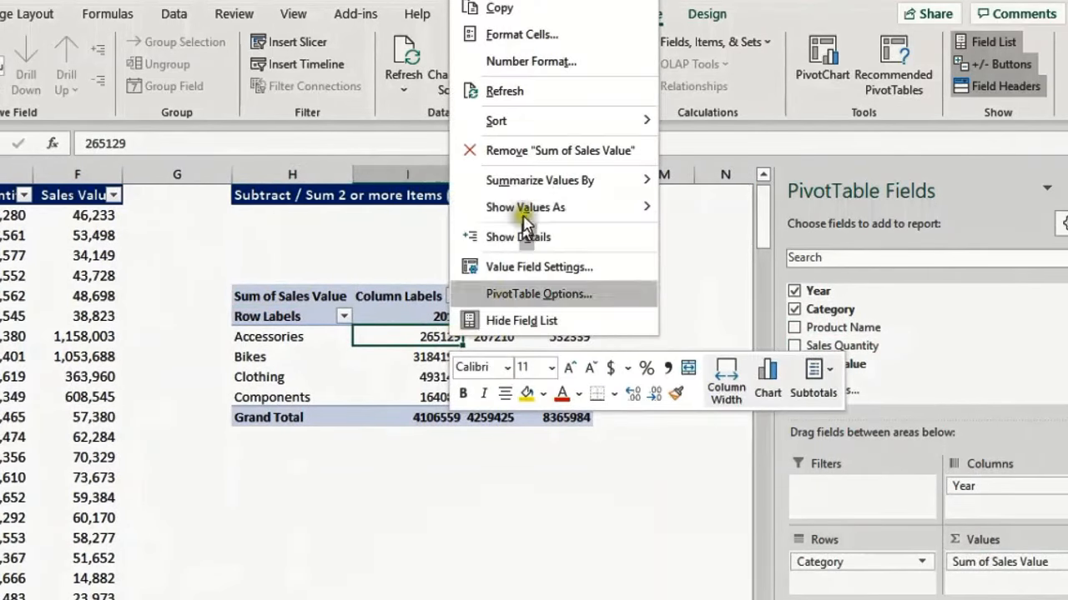
left_click(545, 67)
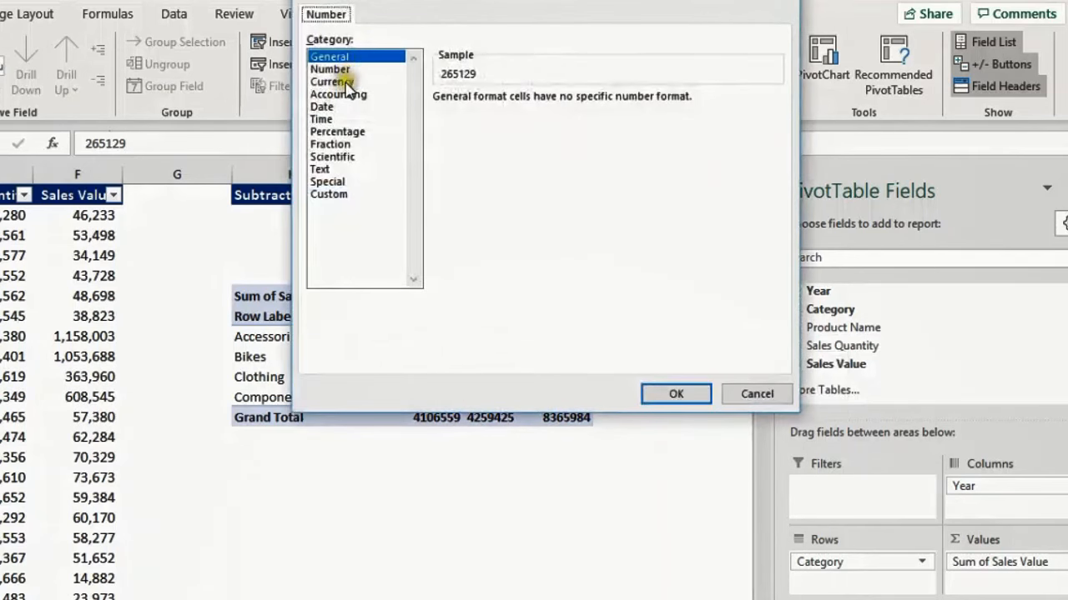
left_click(343, 82)
left_click(564, 104)
left_click(563, 104)
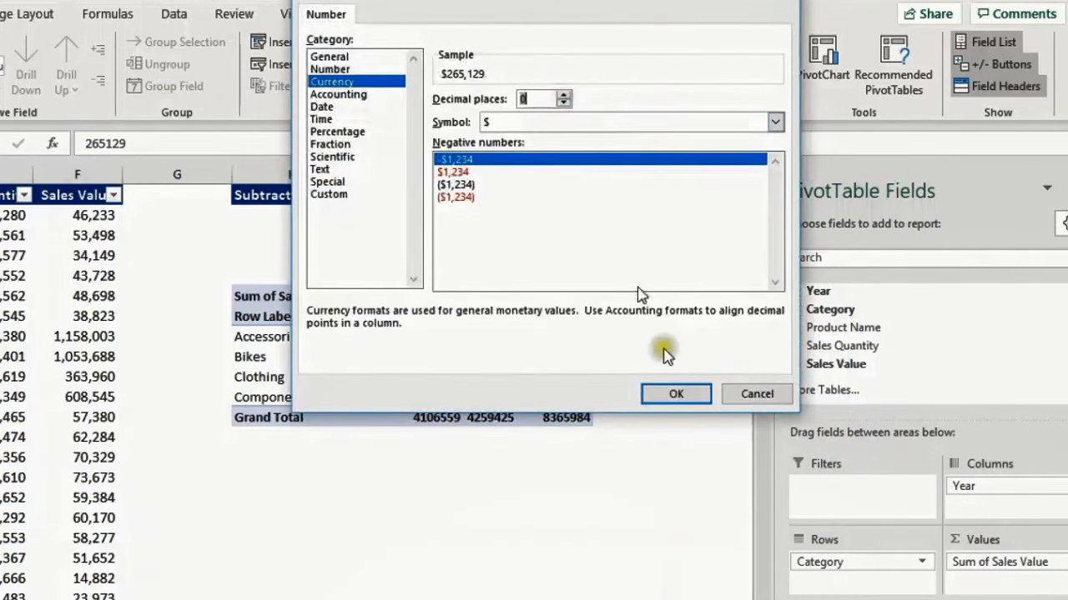
left_click(678, 394)
Step: Turn the Var PivotTable's grand totals on for columns only
left_click(584, 336)
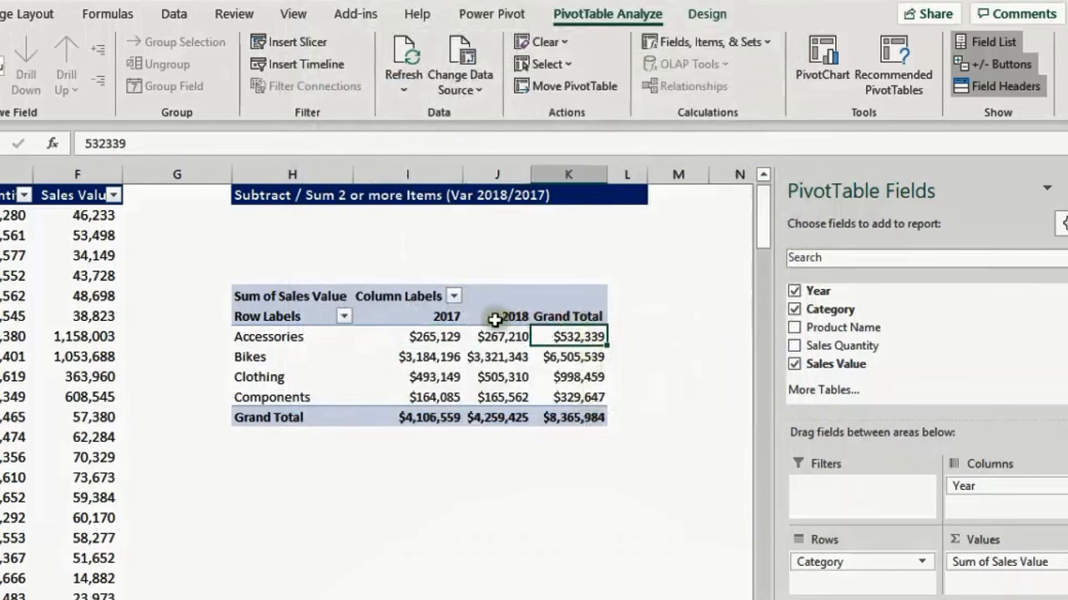
left_click(706, 17)
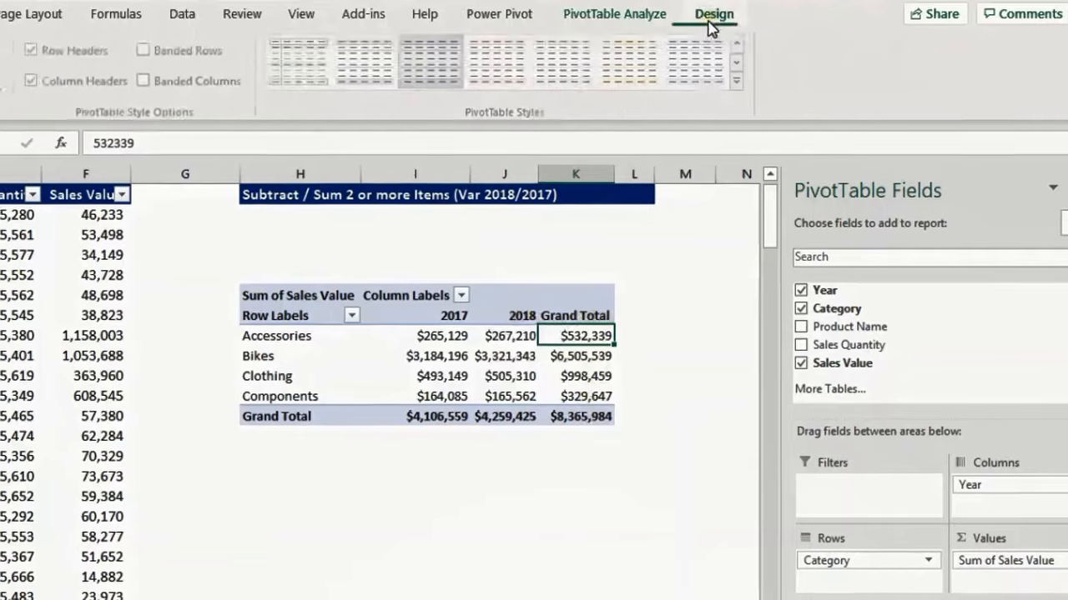
left_click(26, 90)
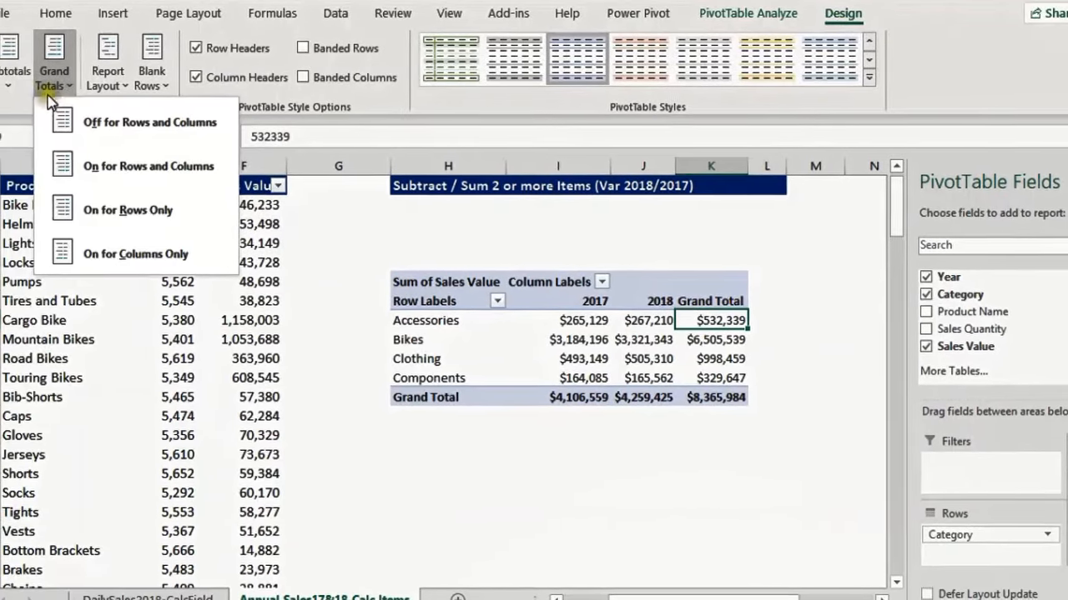
left_click(100, 254)
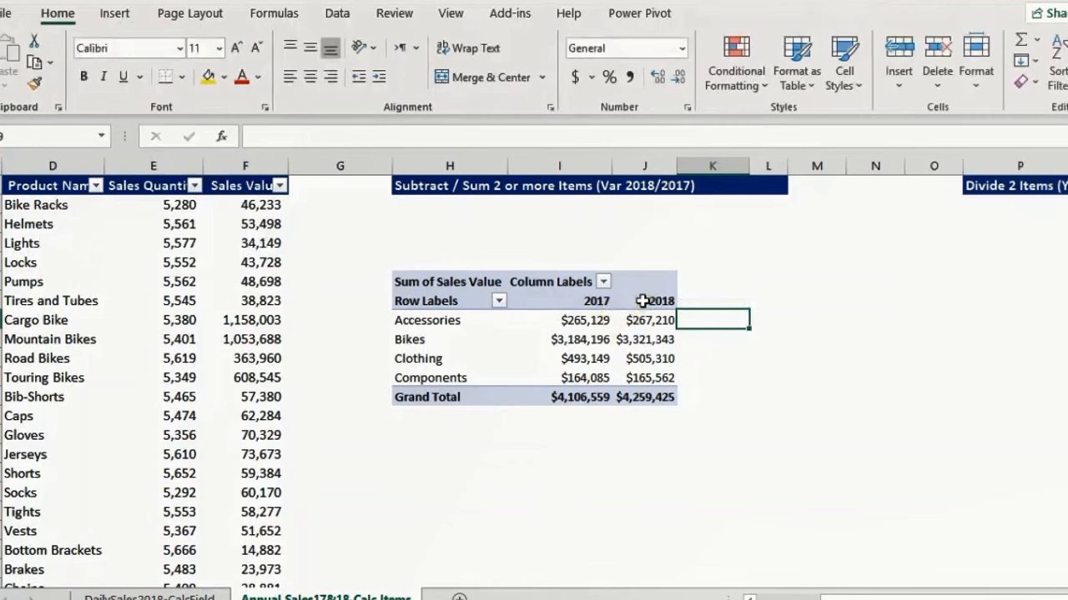
left_click(637, 338)
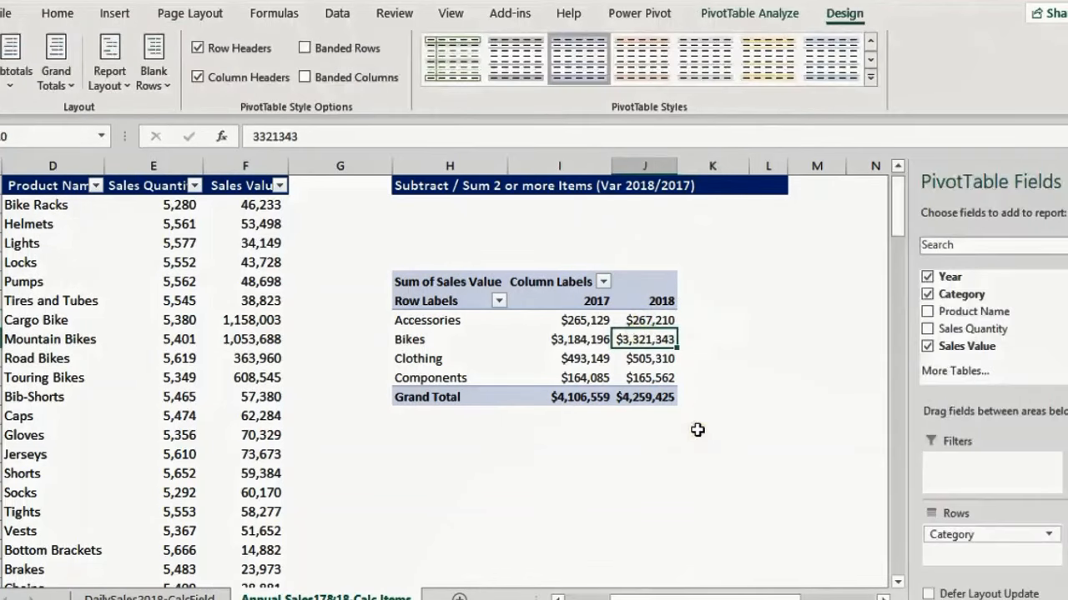
Step: Insert a calculated item named VAR in the Year field with the formula ='2018'-'2017'
left_click(594, 301)
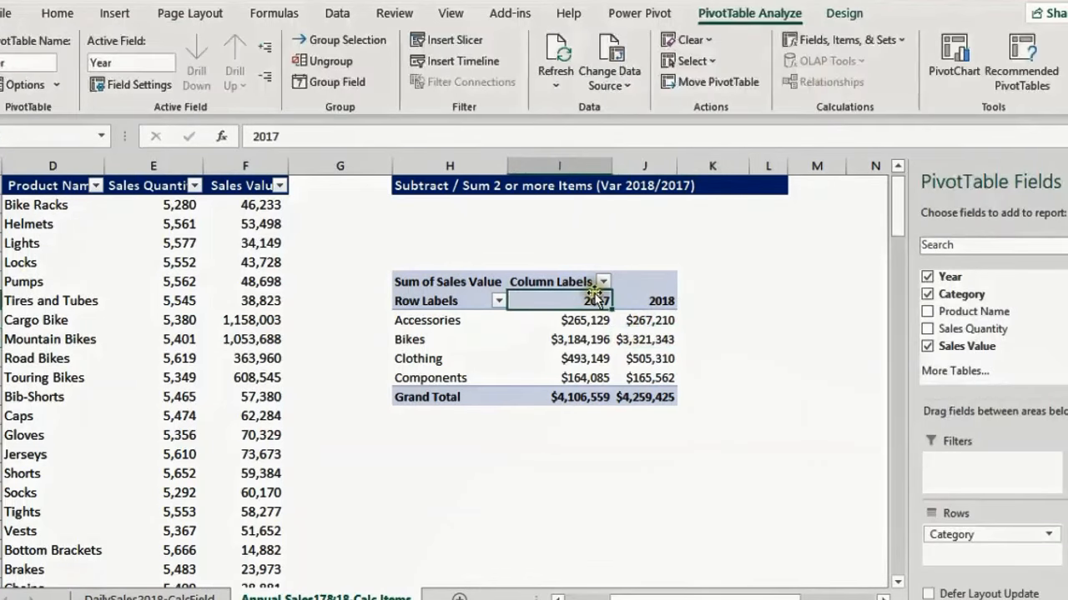
left_click(846, 40)
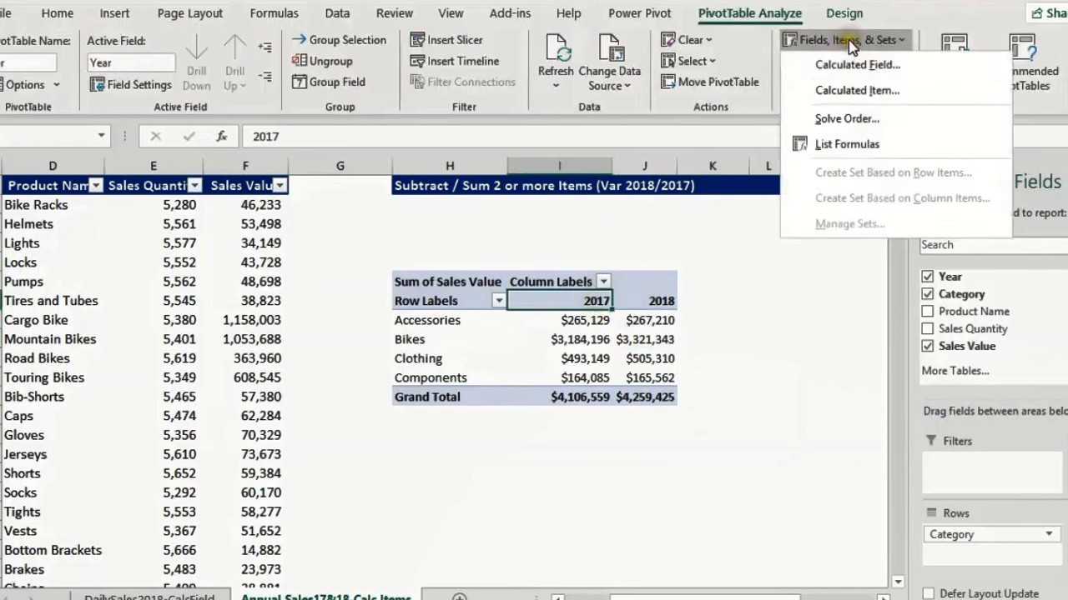
left_click(853, 92)
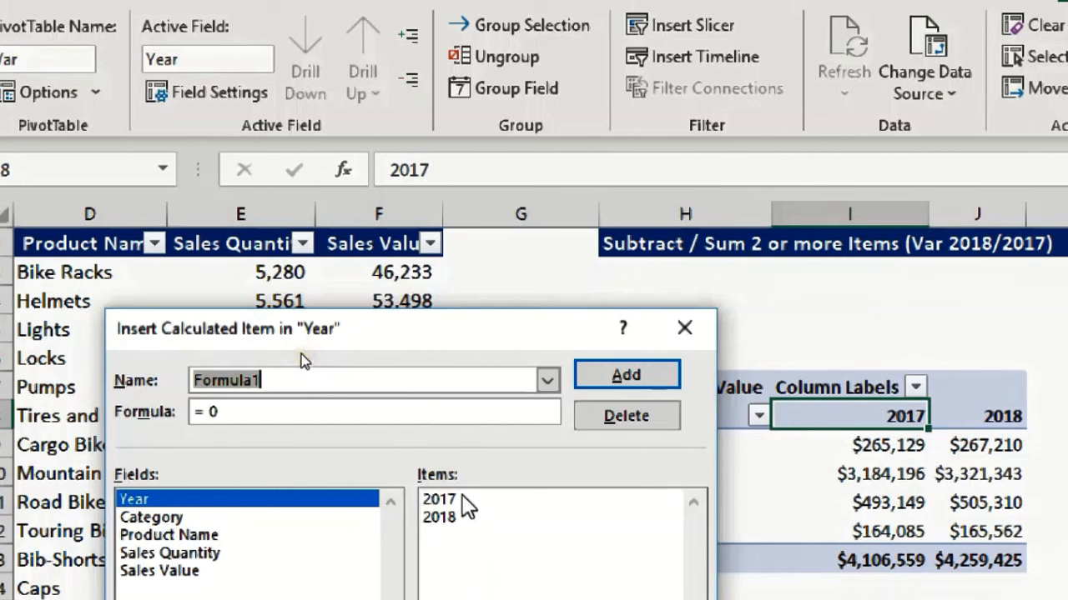
type("VAR")
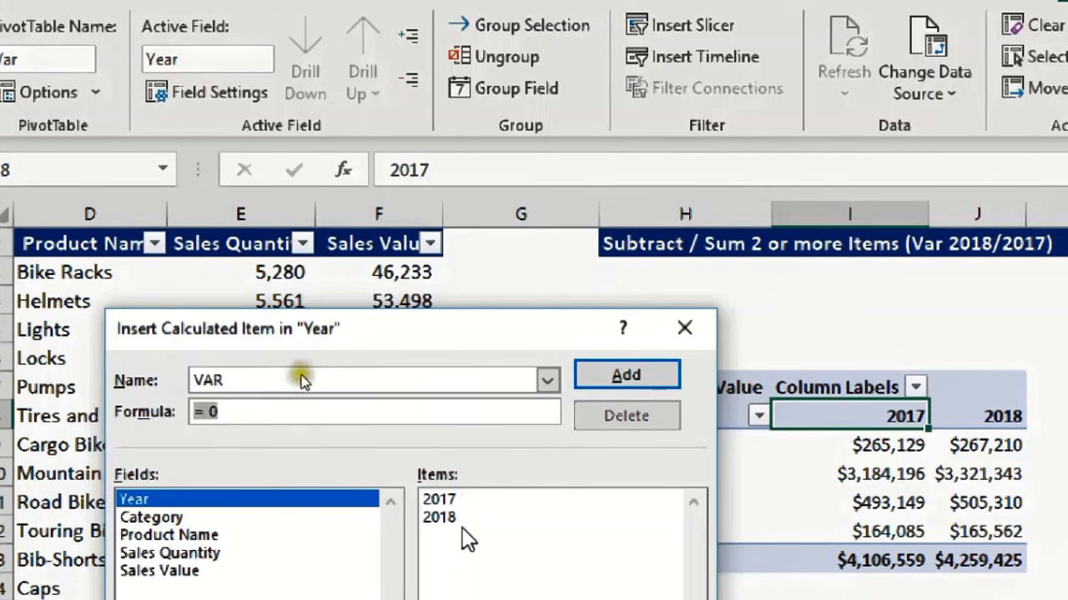
left_click(459, 518)
double_click(459, 518)
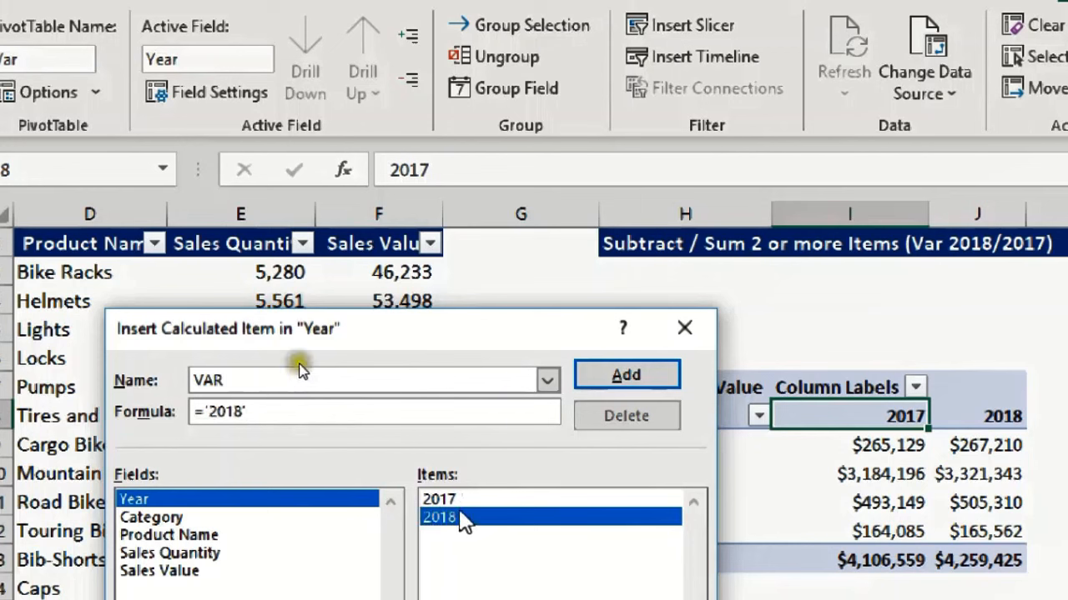
type("-")
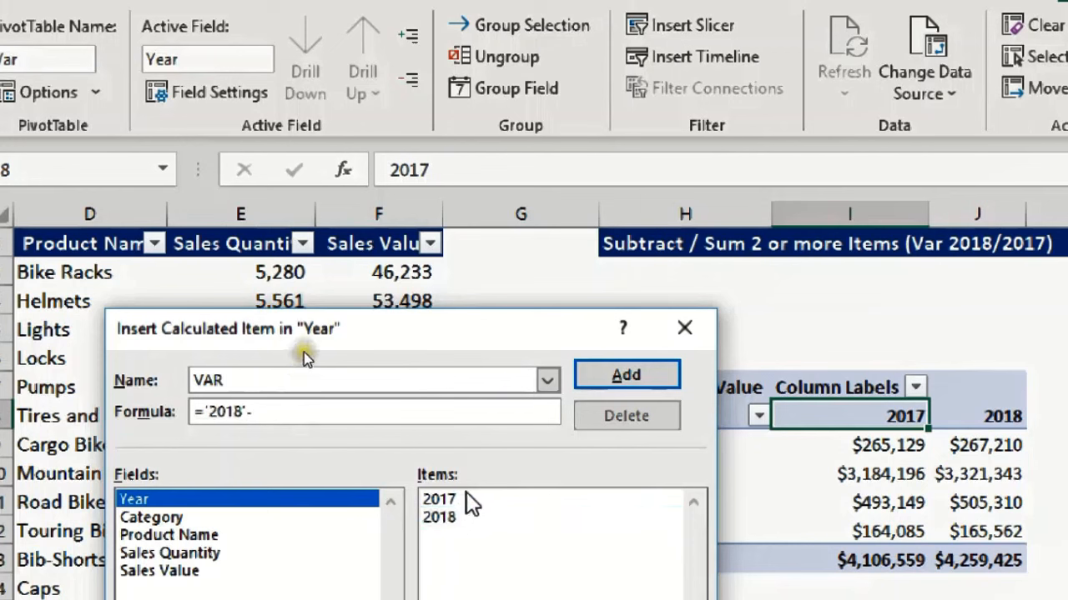
double_click(467, 498)
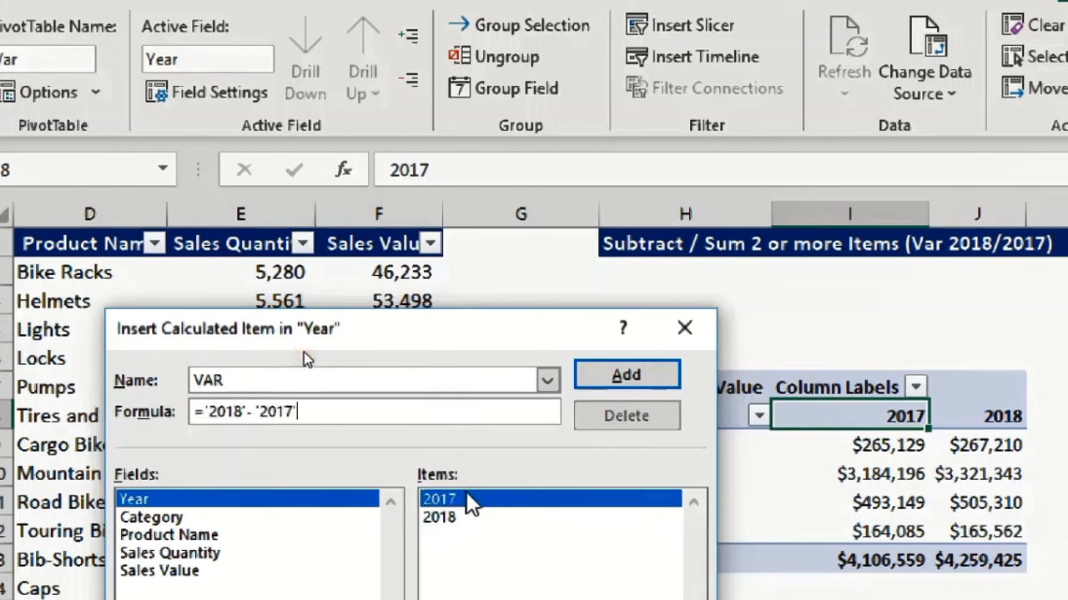
left_click(671, 370)
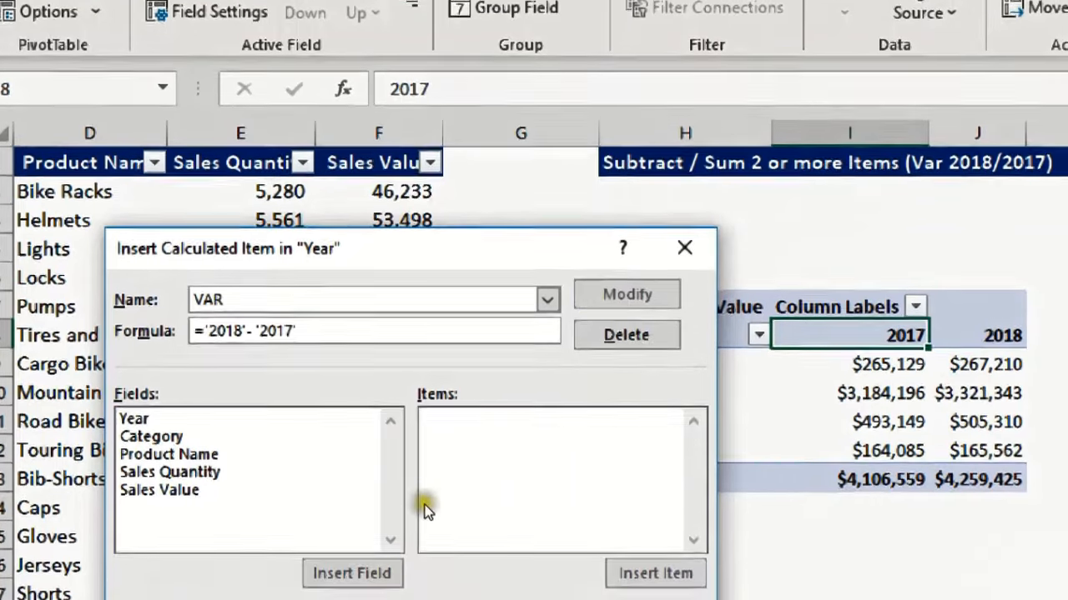
left_click(543, 599)
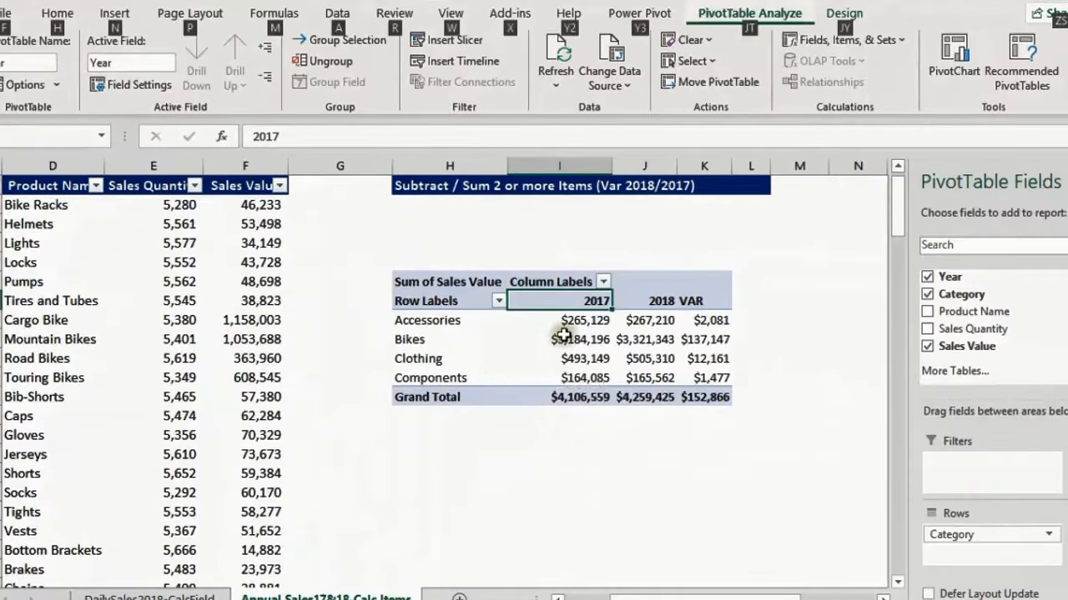
Step: Add Product Name below Category in the PivotTable rows and examine the VAR values of the products listed under Accessories
left_click(697, 320)
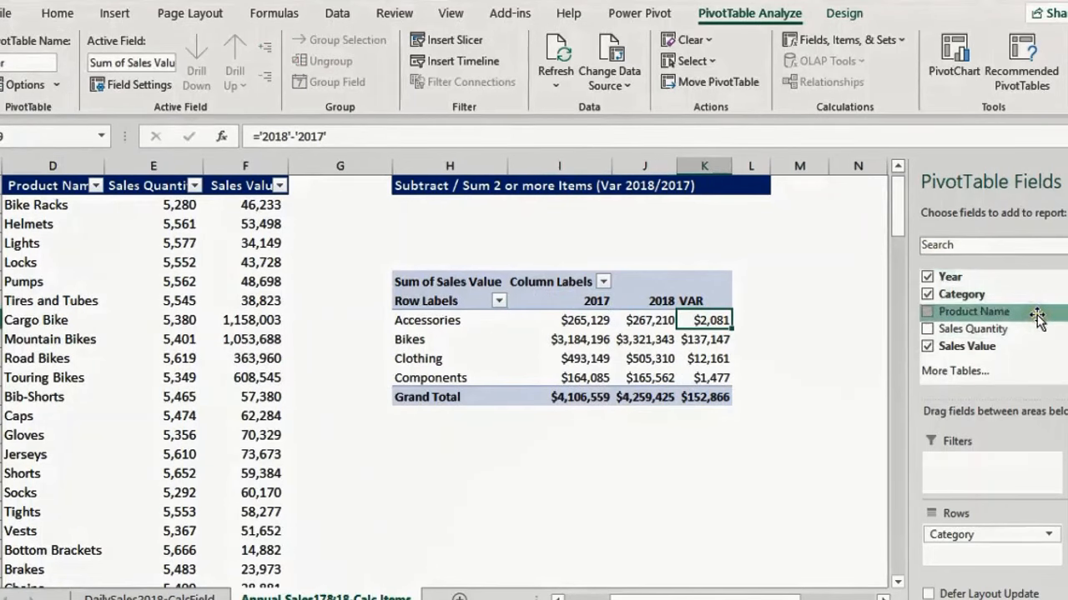
left_click_drag(1037, 317, 1036, 557)
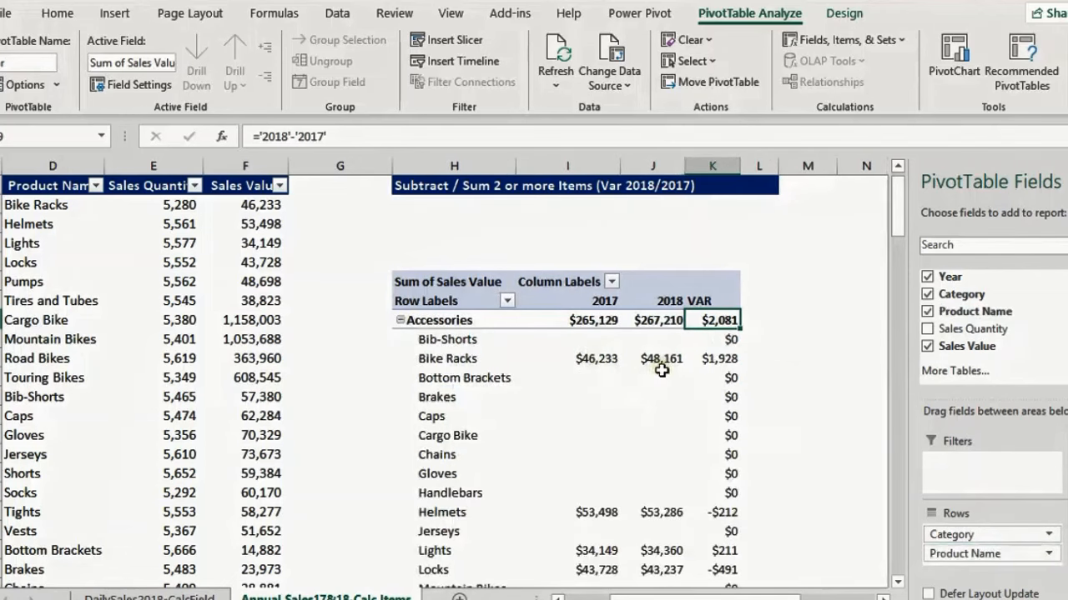
scroll(660, 370, "down", 6)
scroll(660, 371, "up", 5)
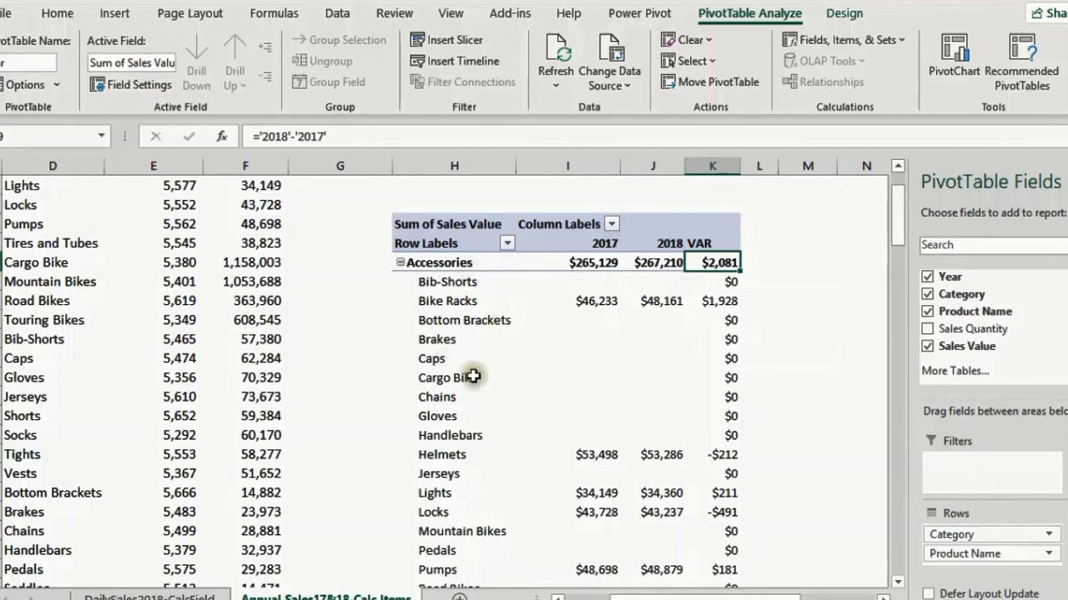
left_click(455, 359)
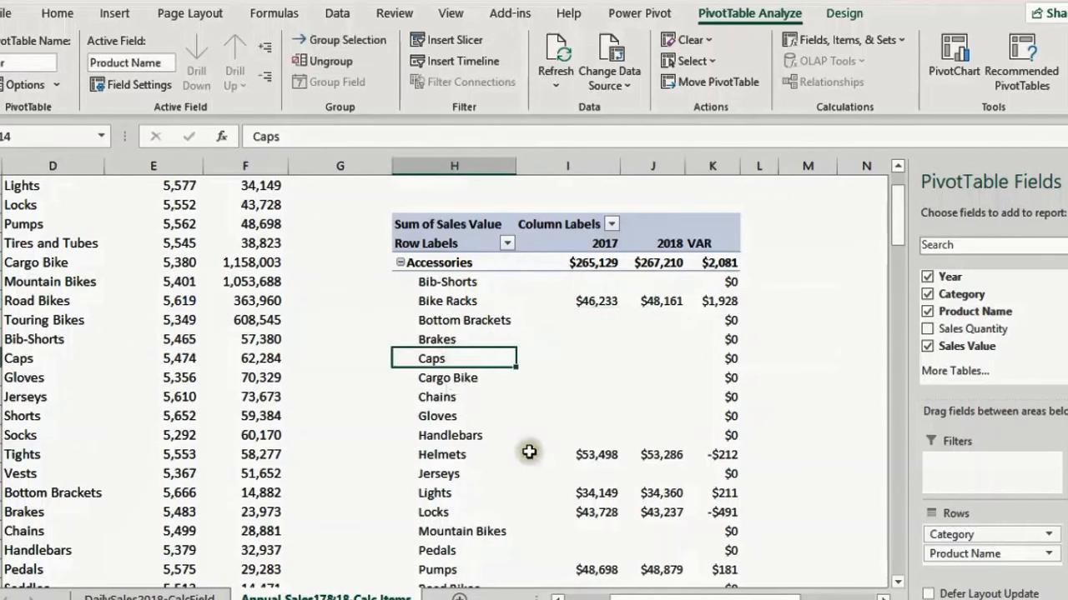
left_click(464, 341)
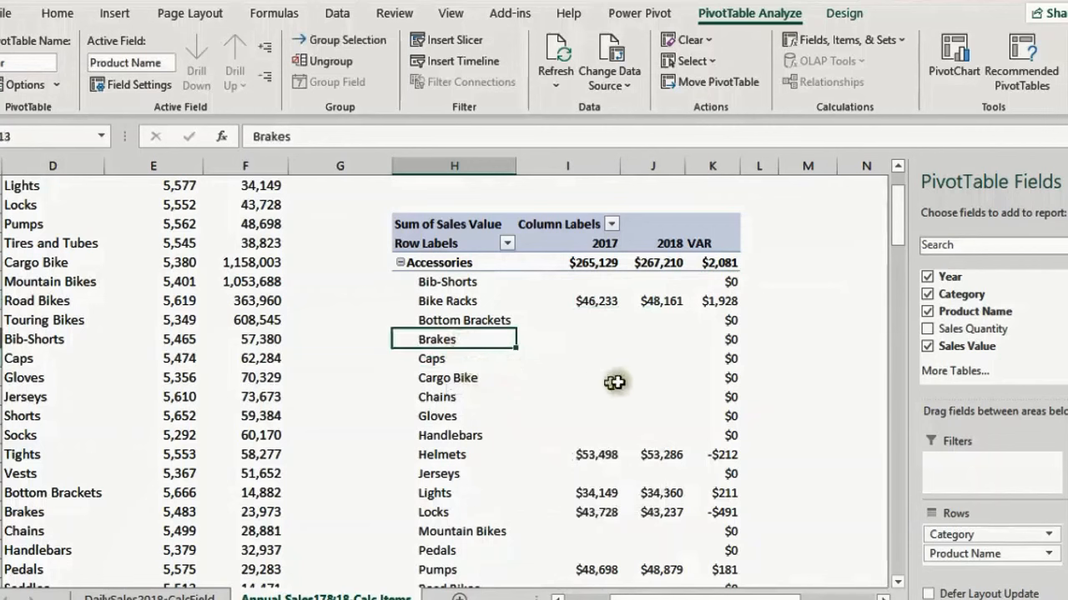
mouse_move(713, 348)
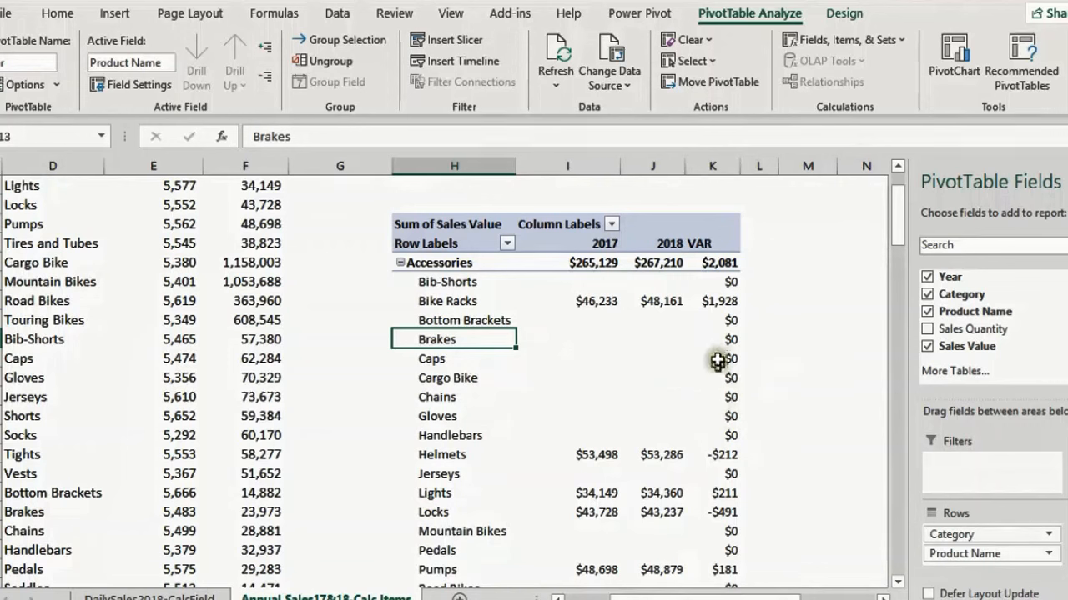
Step: Filter the Product Name row labels by value to show only products whose Sum of Sales Value does not equal 0
left_click(507, 244)
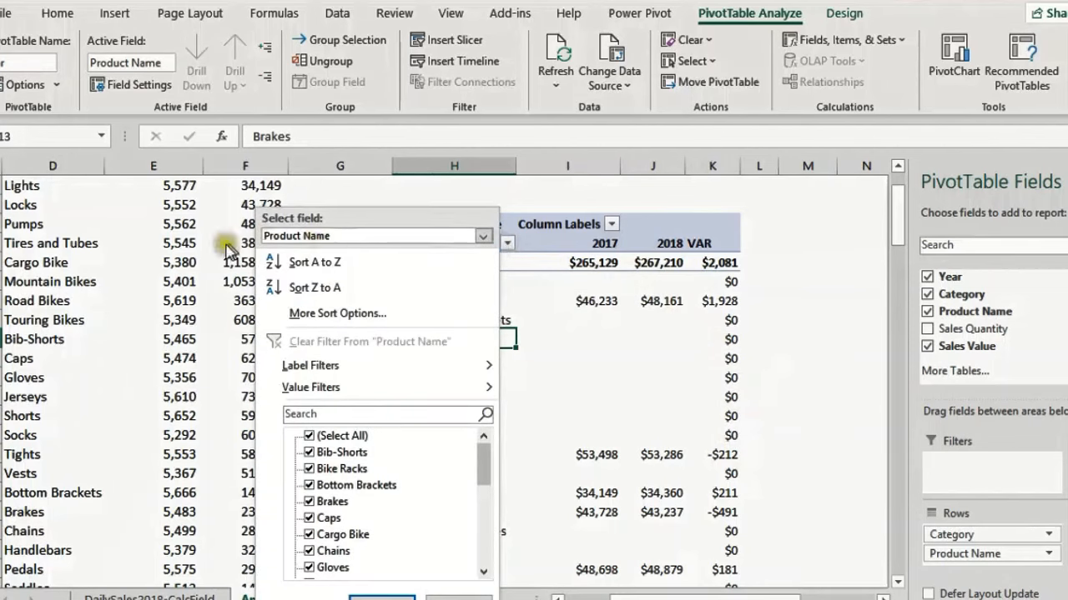
left_click(482, 236)
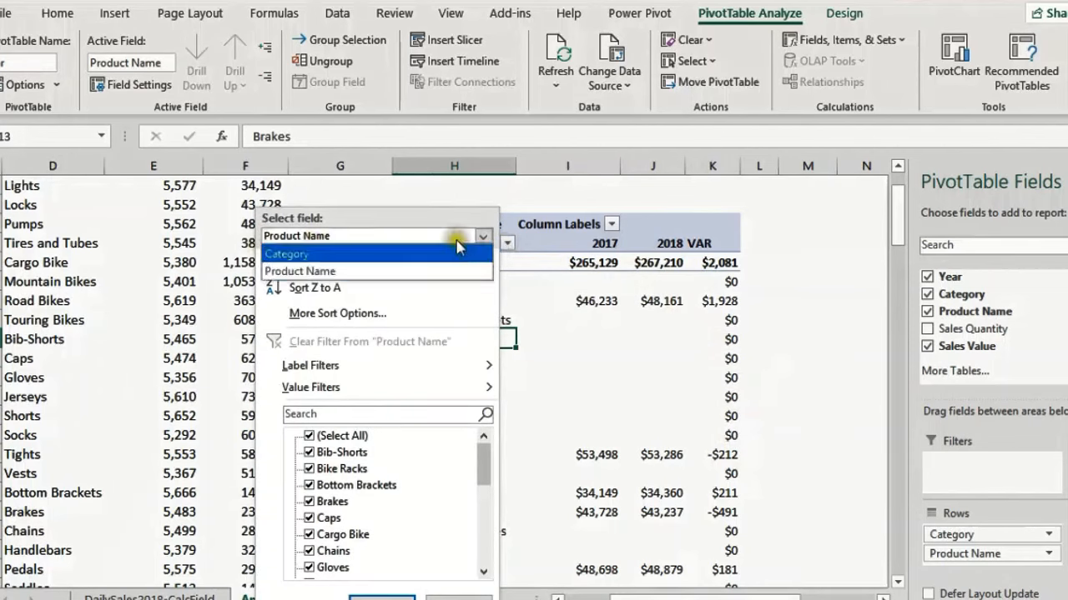
left_click(451, 276)
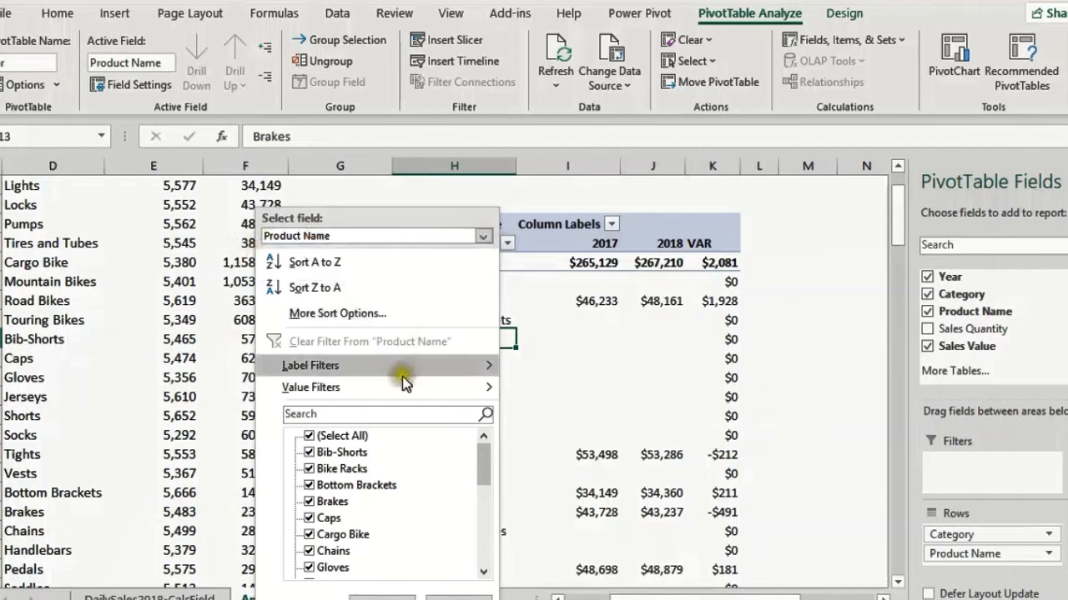
mouse_move(400, 385)
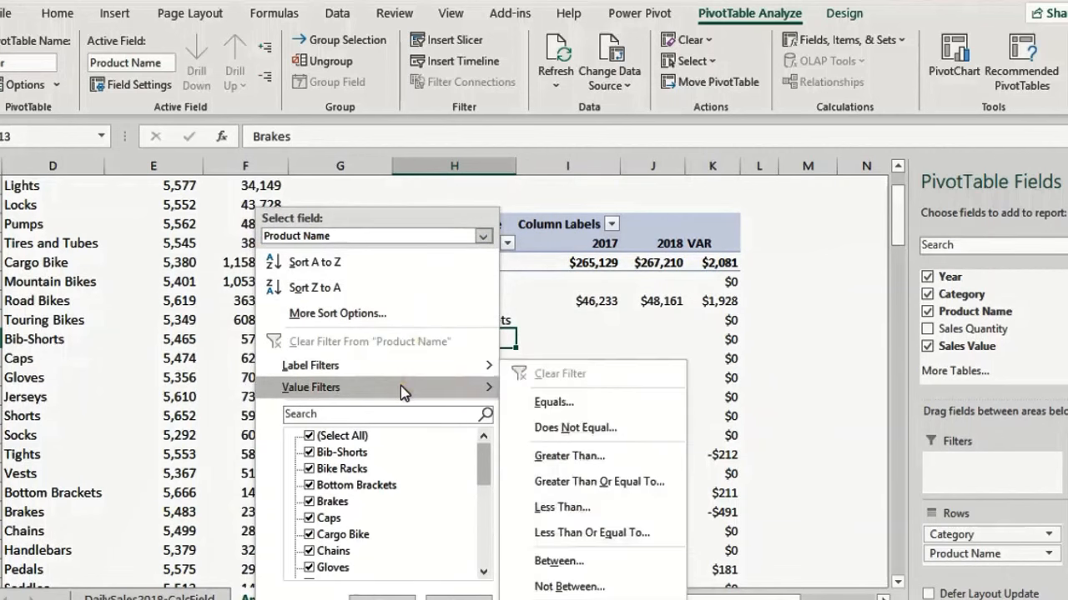
left_click(560, 434)
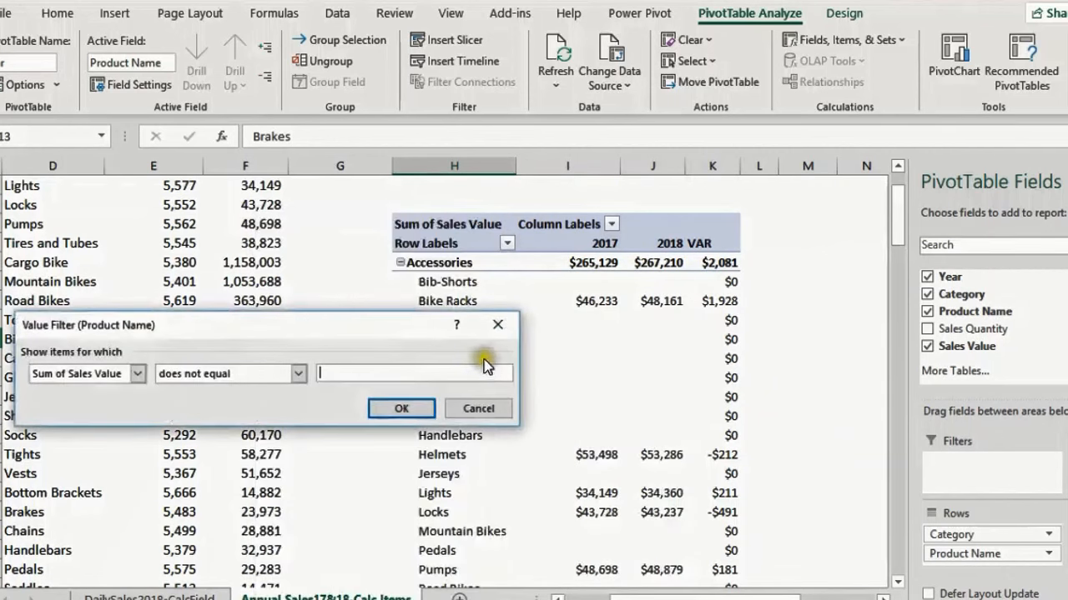
type("0")
left_click(402, 410)
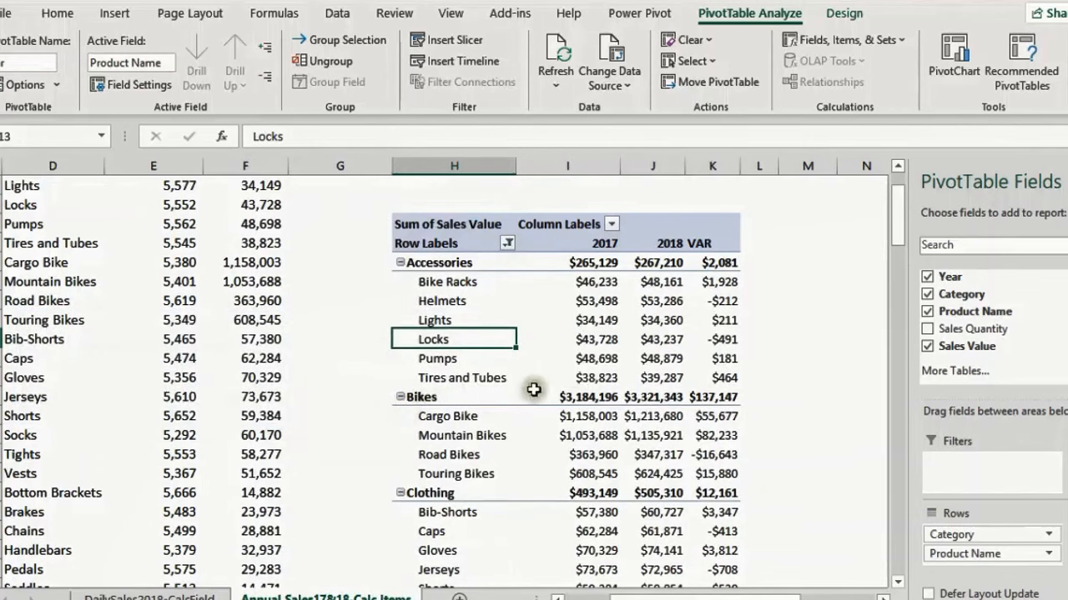
scroll(542, 383, "down", 3)
scroll(568, 374, "down", 1)
scroll(568, 375, "up", 7)
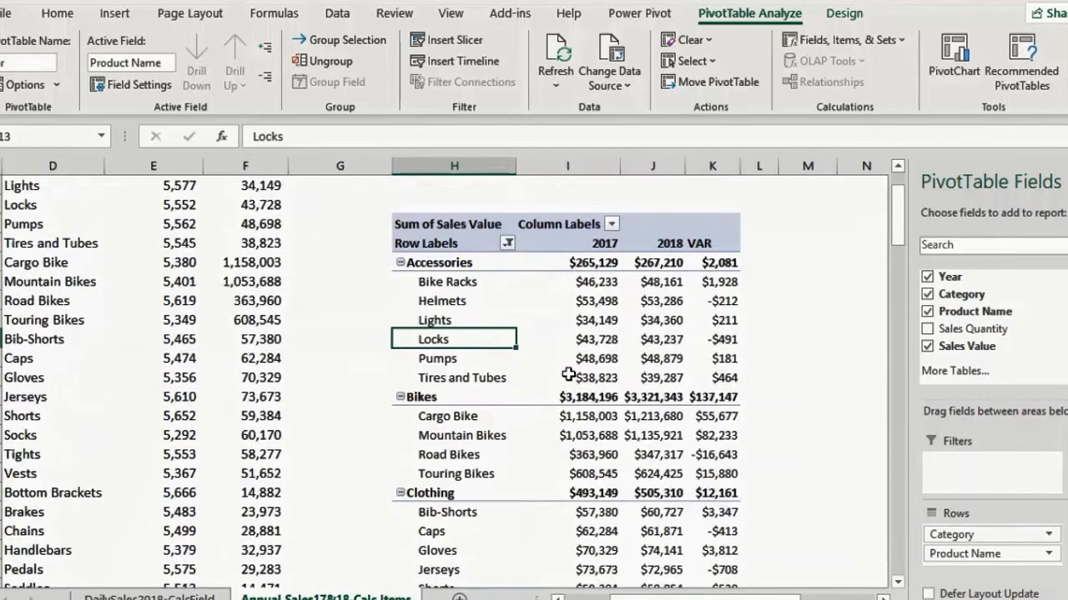
mouse_move(568, 372)
scroll(567, 371, "up", 1)
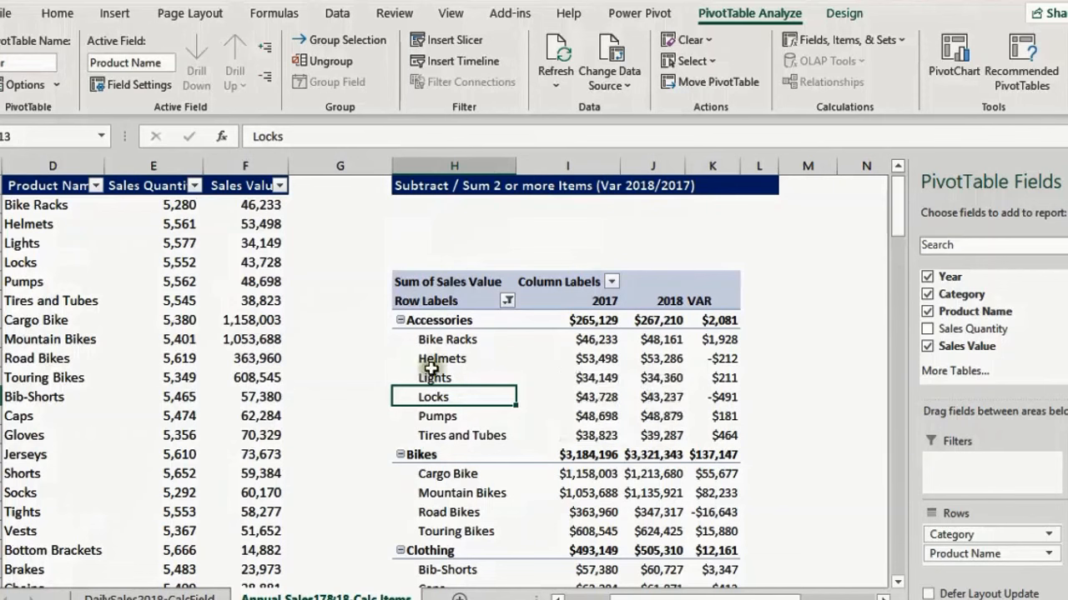
Step: Remove Product Name from the PivotTable rows and start a calculated item named TotalCategory in the Category field
left_click(928, 312)
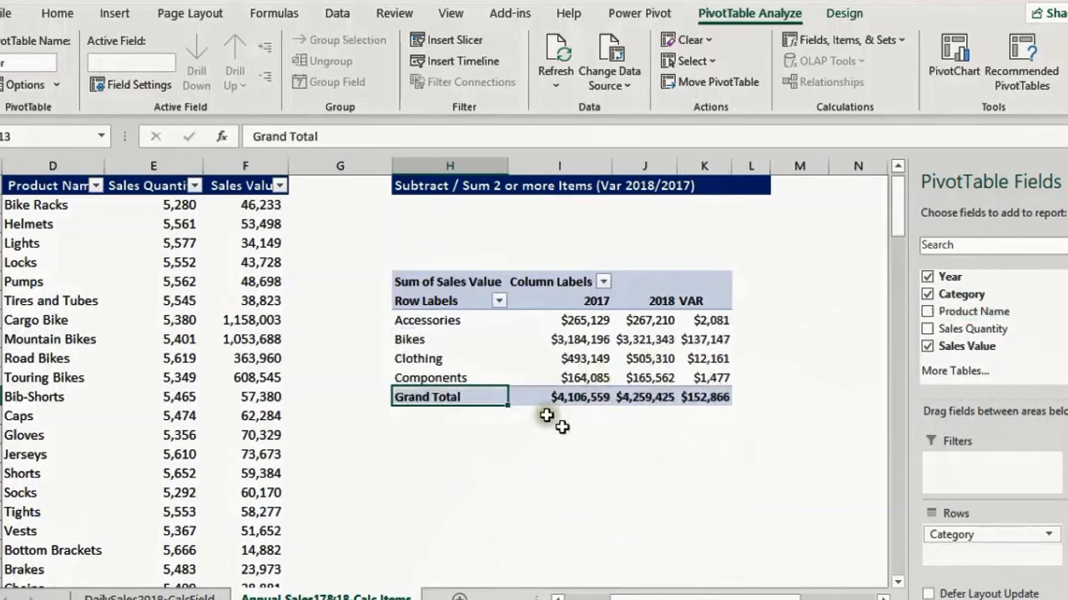
left_click_drag(468, 322, 474, 368)
left_click(844, 40)
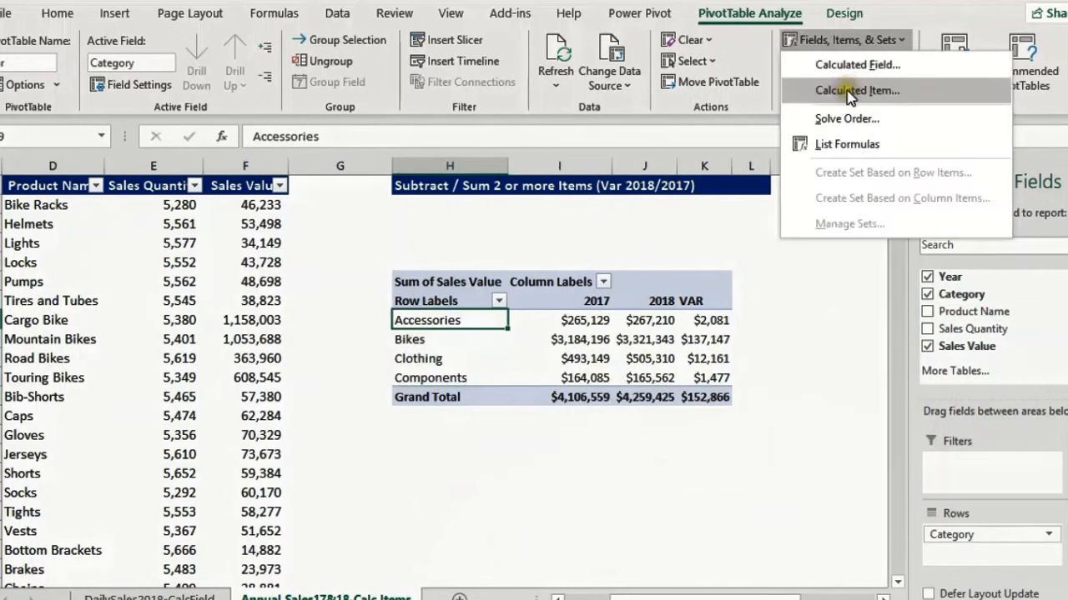
left_click(847, 92)
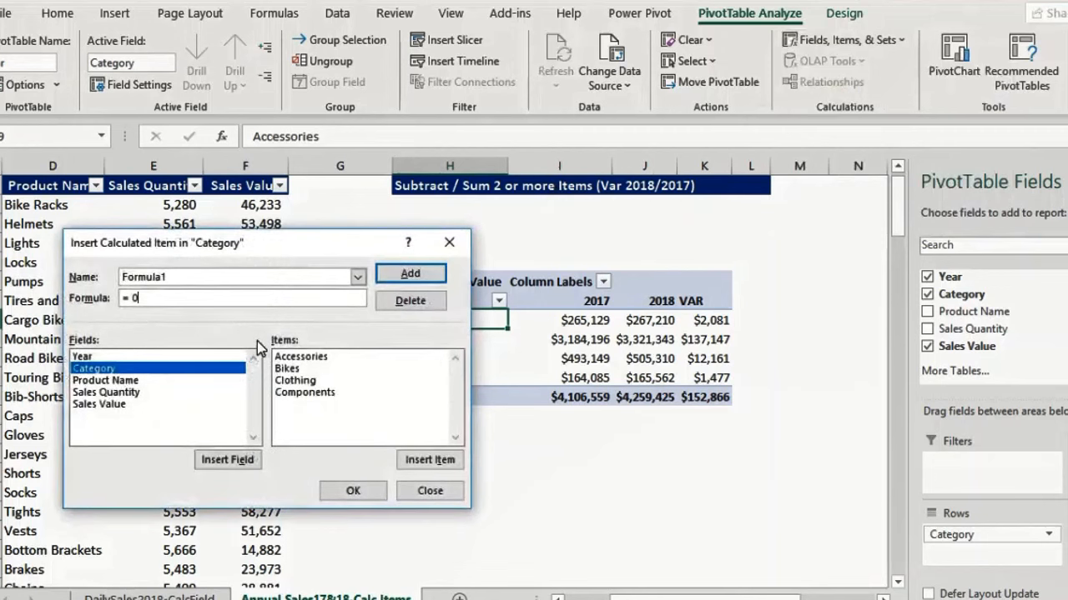
double_click(188, 278)
type("TotalCategory")
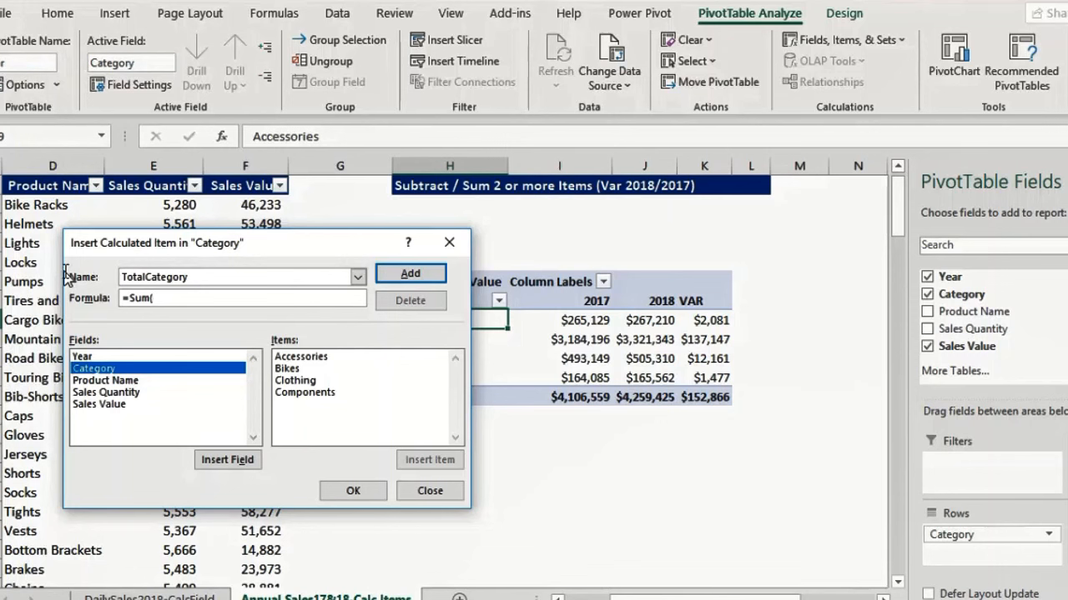
Step: Complete TotalCategory's Sum formula with the items Accessories, Bikes, Clothing and Components, and insert the calculated item
double_click(333, 359)
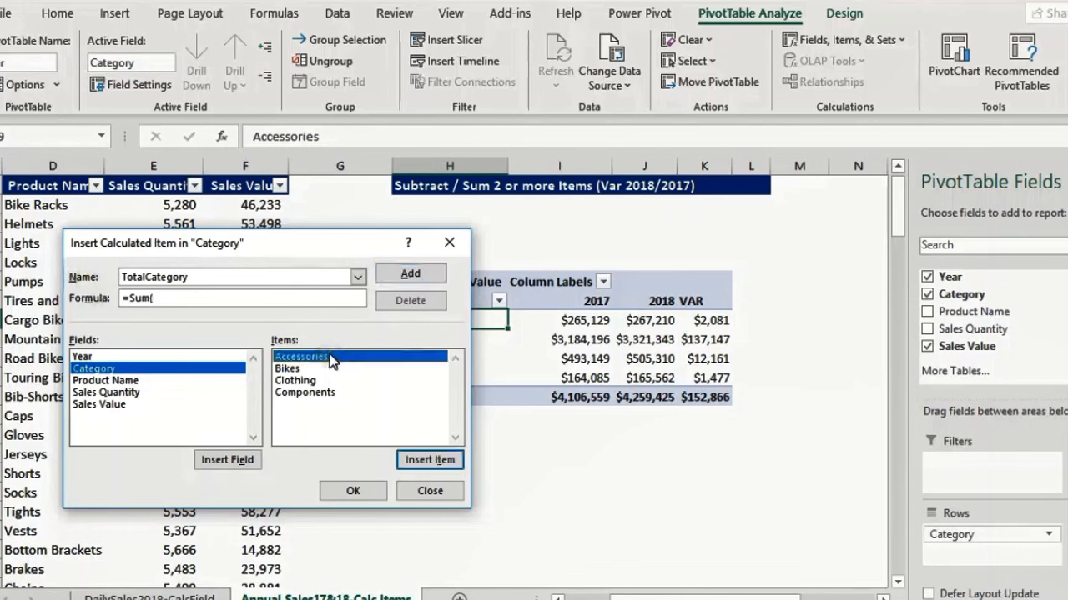
type(",")
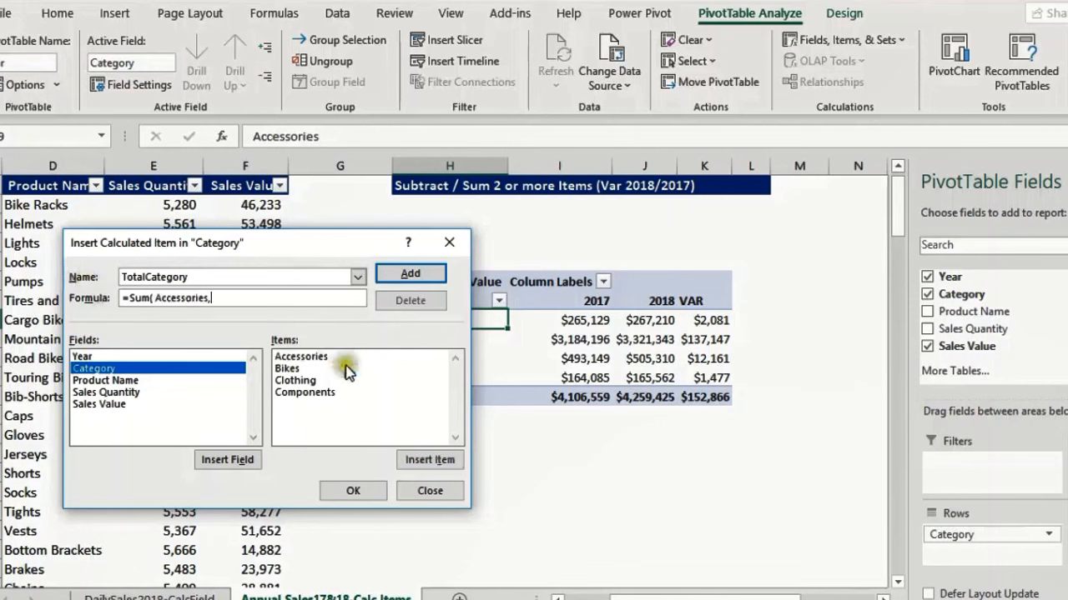
double_click(307, 369)
type(",")
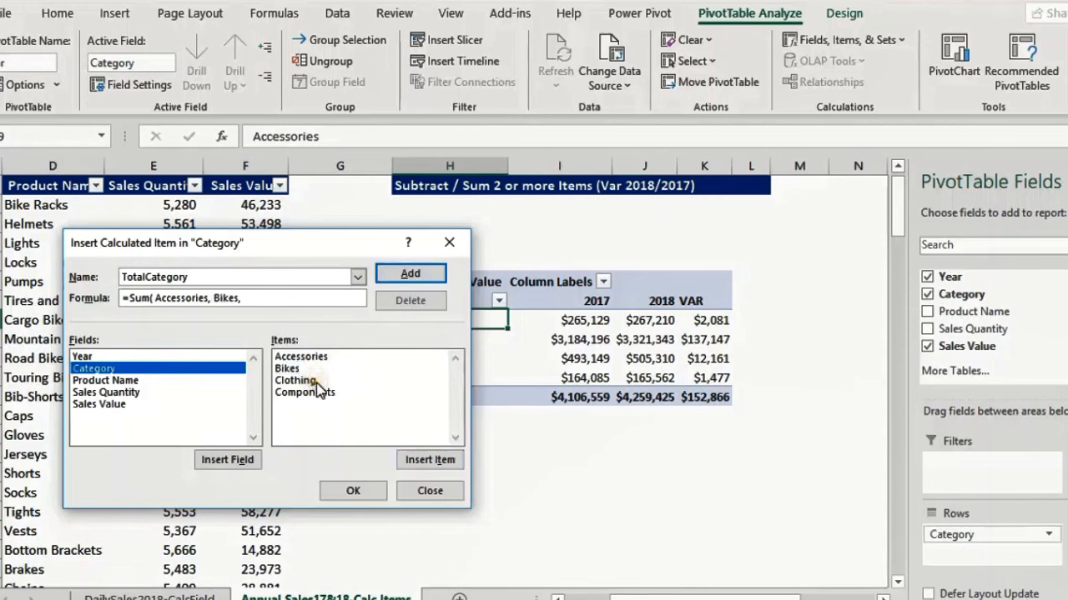
double_click(316, 381)
double_click(324, 392)
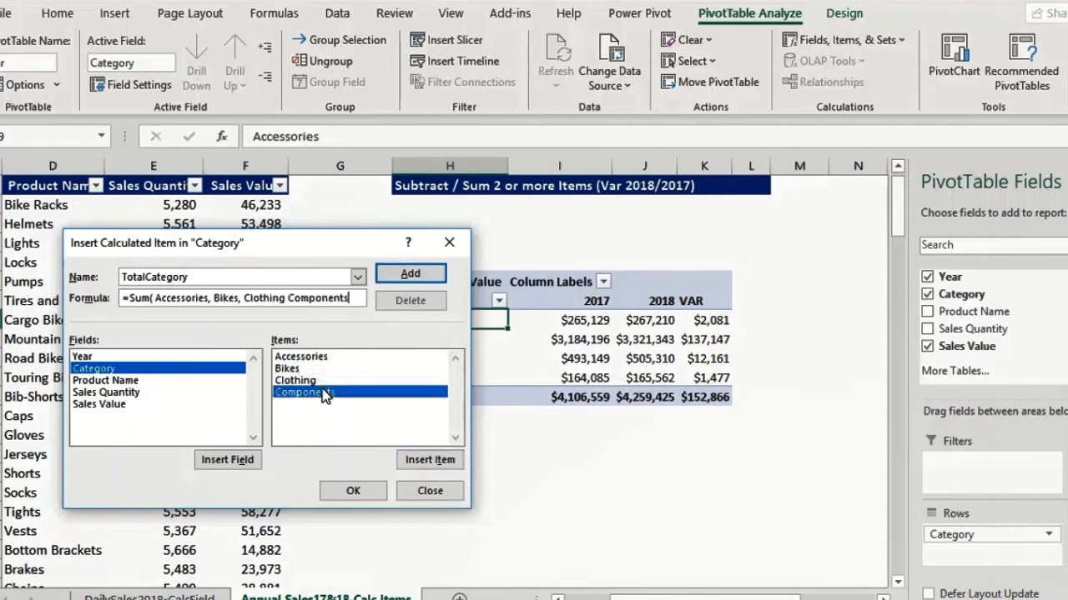
type(")")
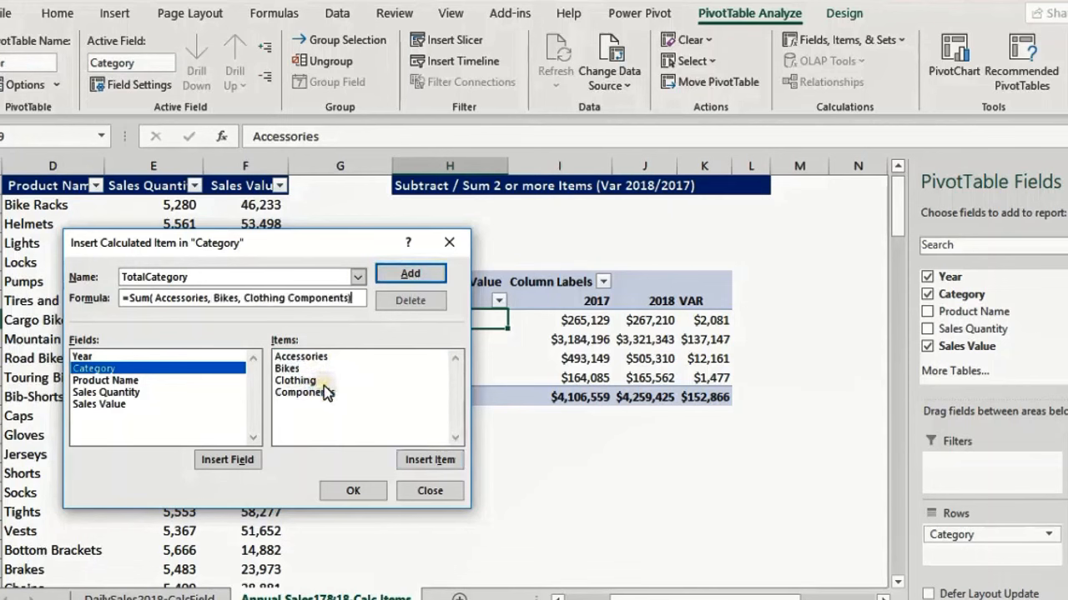
left_click(353, 490)
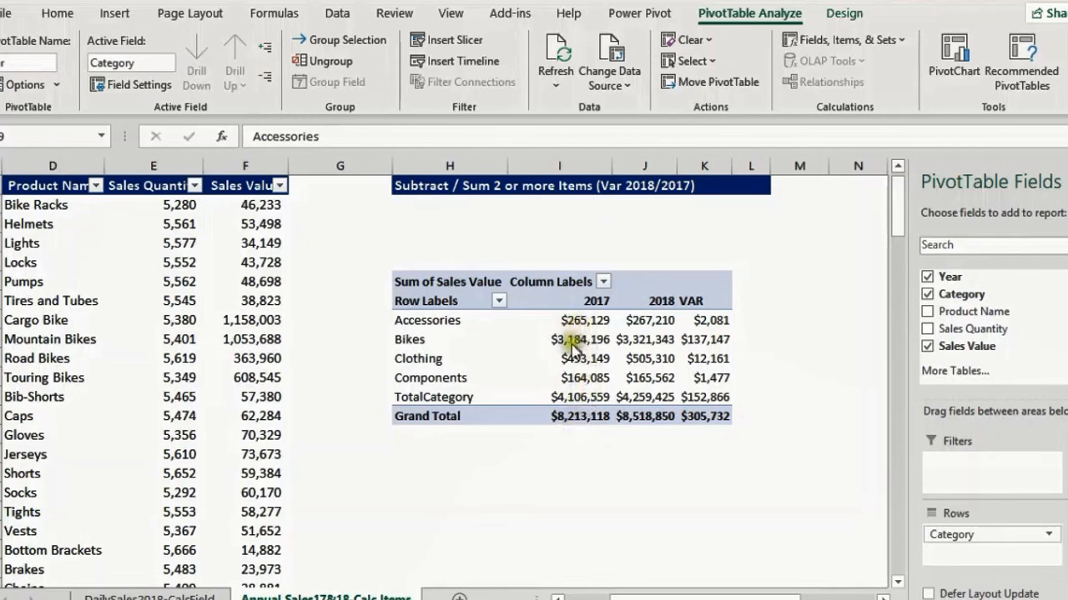
Step: Turn the Var PivotTable's grand totals off for rows and columns
left_click(575, 416)
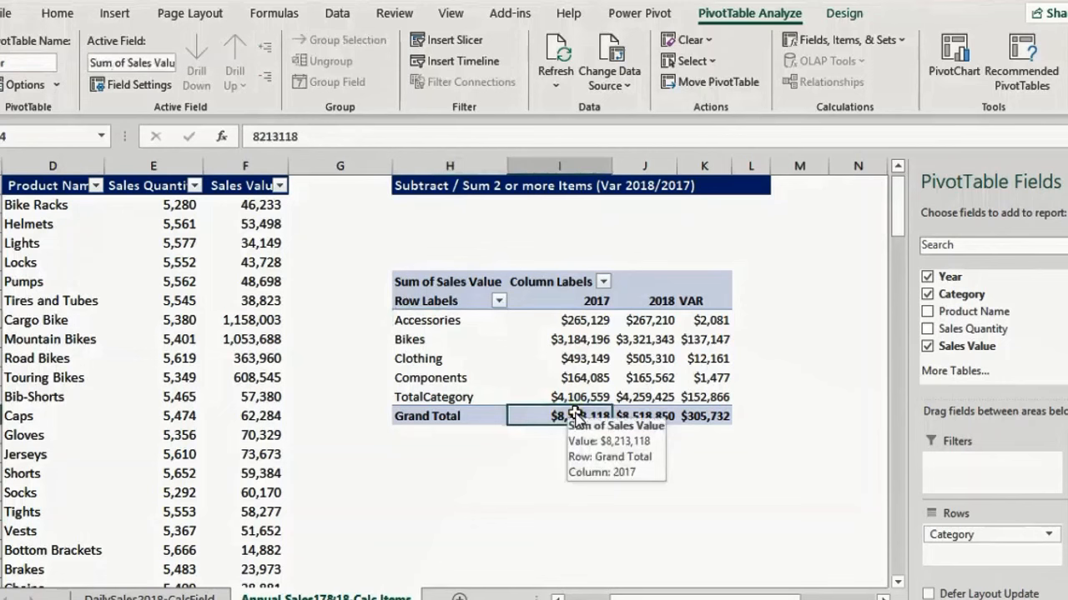
left_click(841, 15)
left_click(65, 83)
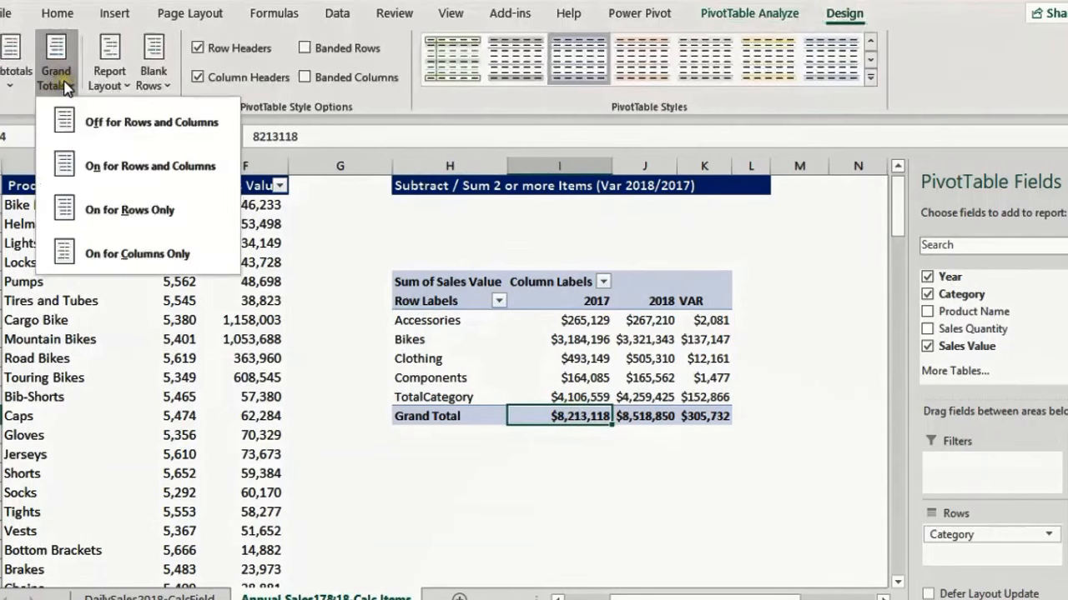
left_click(132, 132)
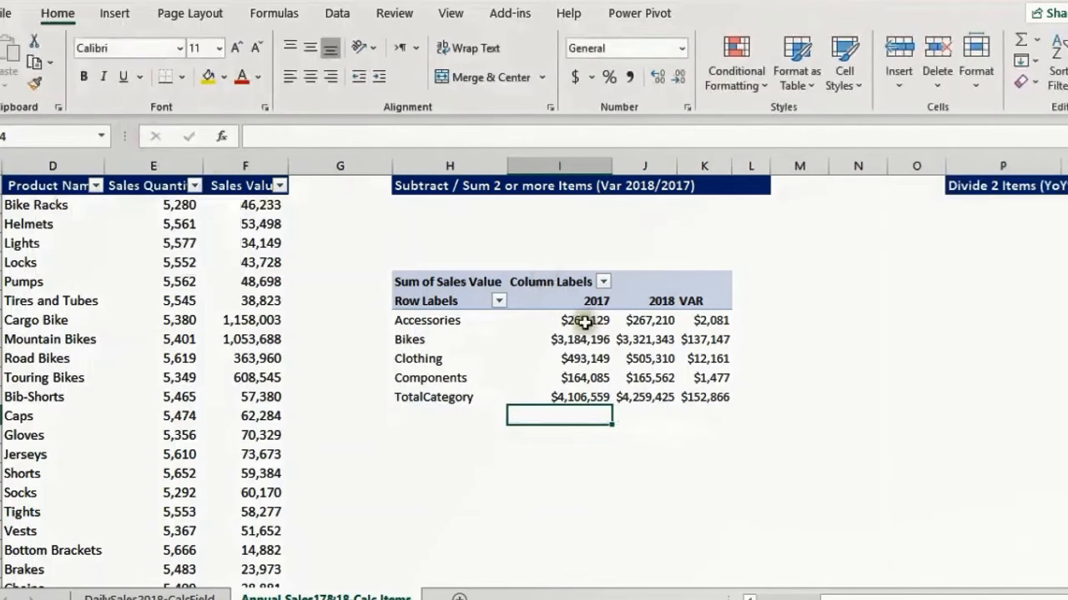
Step: Add Product Name below Category in the rows, examine the products listed under TotalCategory, and undo the addition
left_click(586, 340)
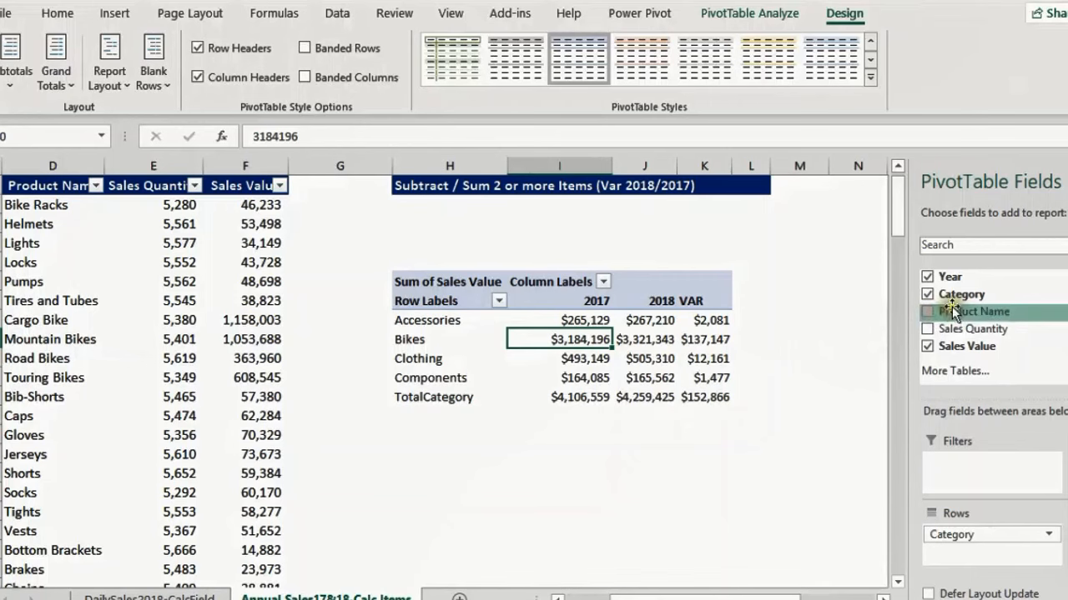
left_click_drag(959, 315, 996, 561)
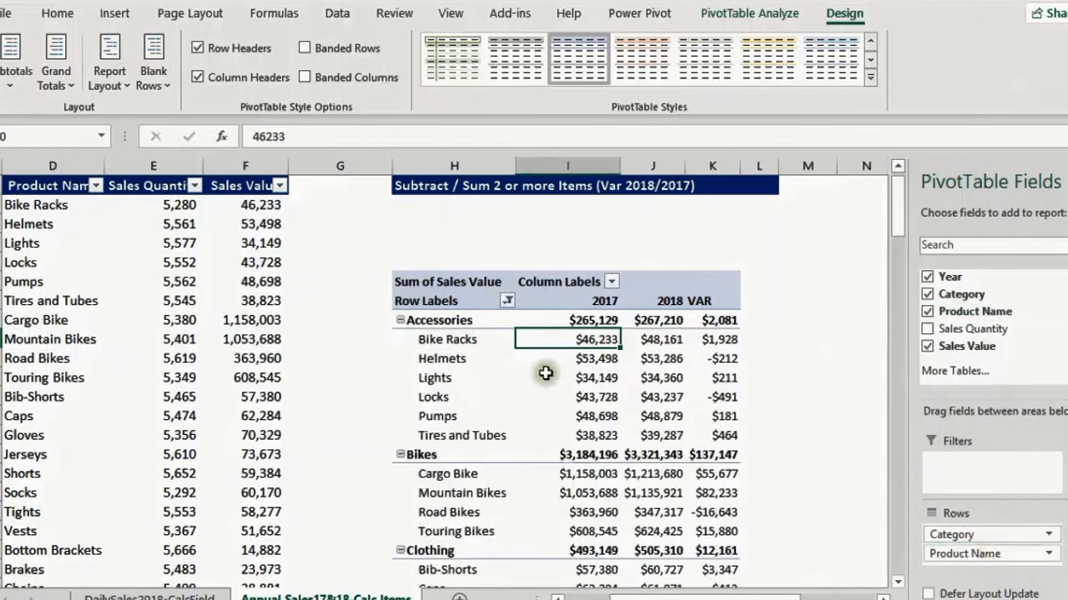
scroll(534, 359, "down", 6)
scroll(536, 364, "down", 3)
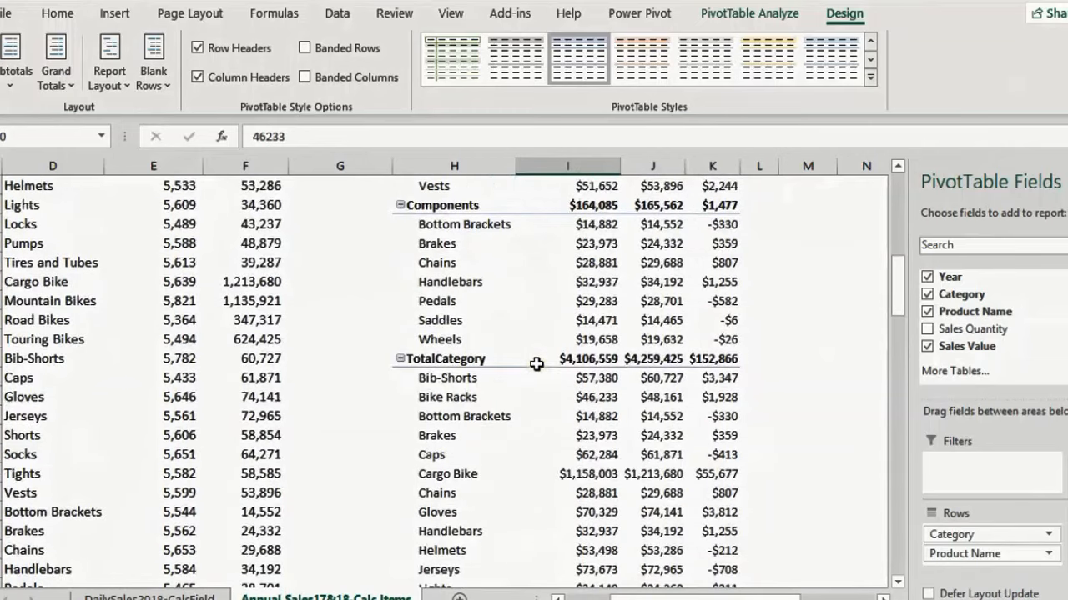
scroll(477, 326, "up", 7)
key("ctrl+z")
scroll(502, 321, "up", 3)
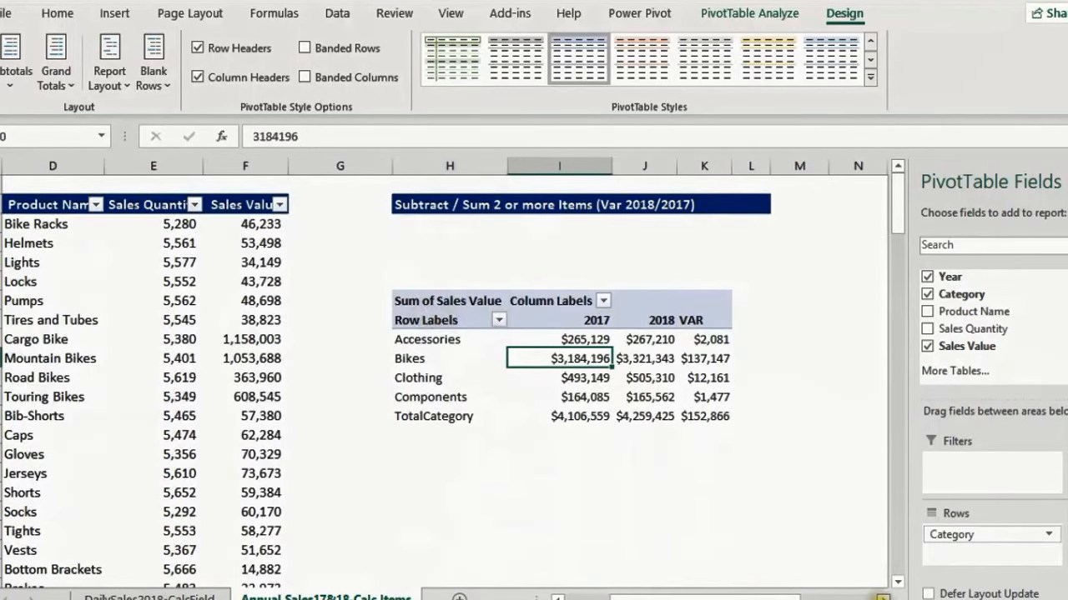
Step: Copy the whole Var PivotTable and paste it at P7 under the heading Divide 2 Items (YoY% 2018/2017)
scroll(769, 556, "right", 1)
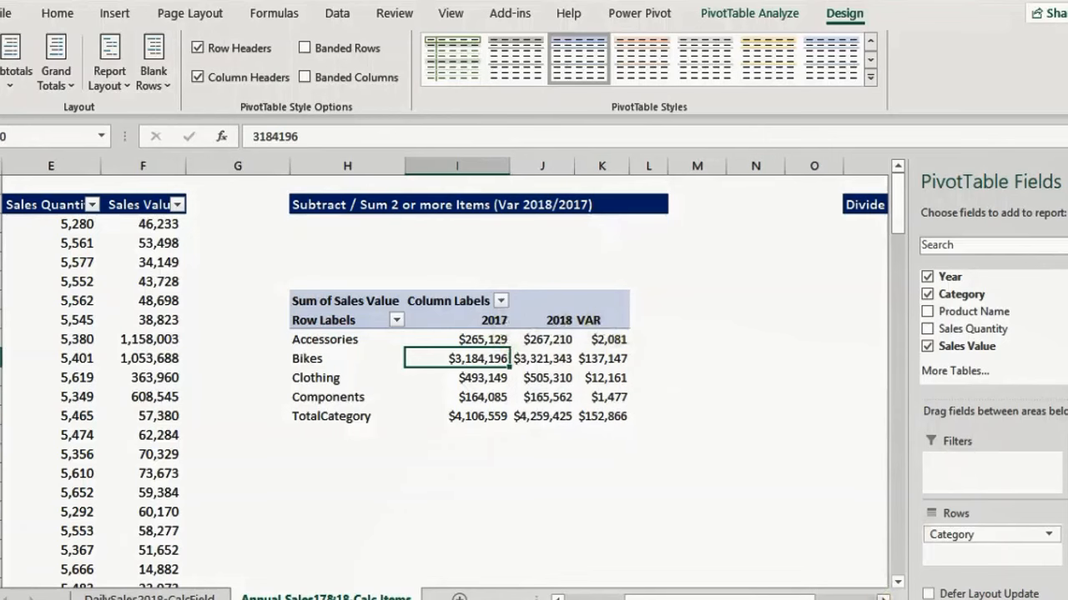
left_click(884, 598)
left_click(883, 598)
left_click(884, 598)
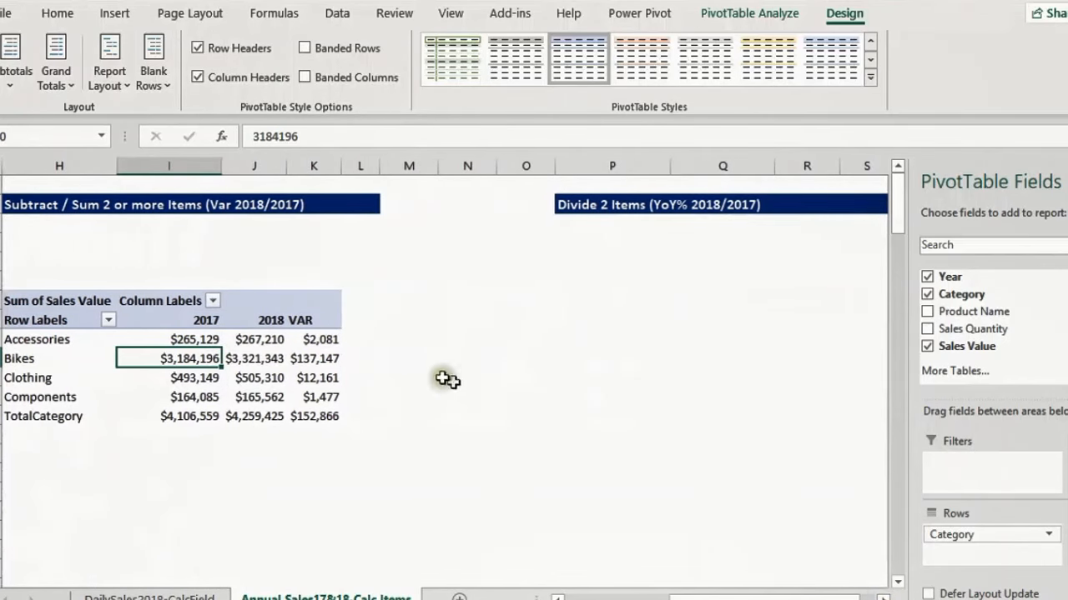
left_click(330, 301)
left_click_drag(330, 301, 304, 414)
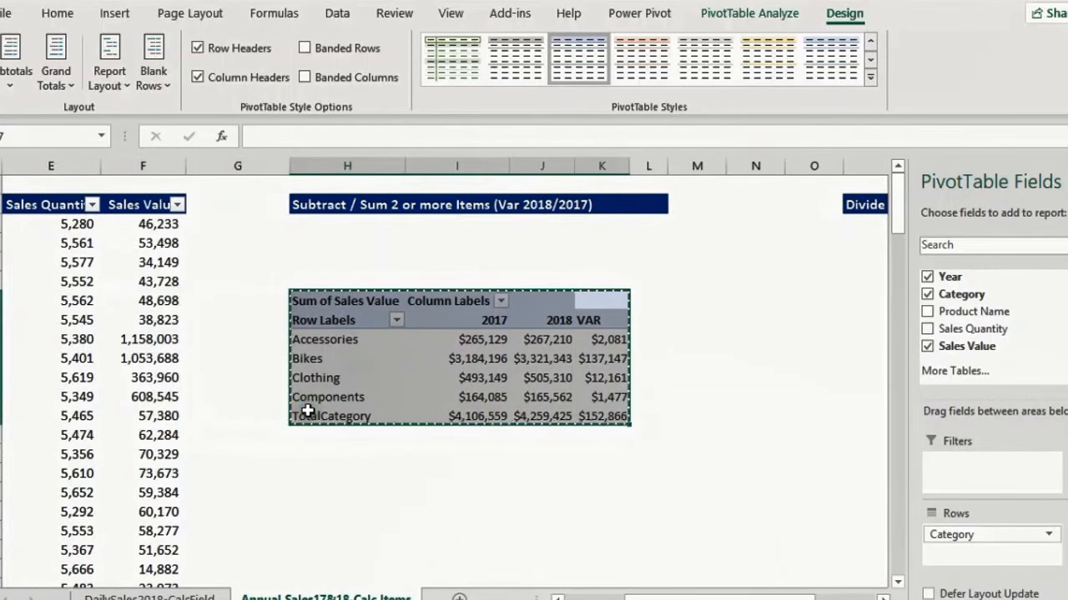
key("ctrl+c")
left_click_drag(661, 596, 675, 596)
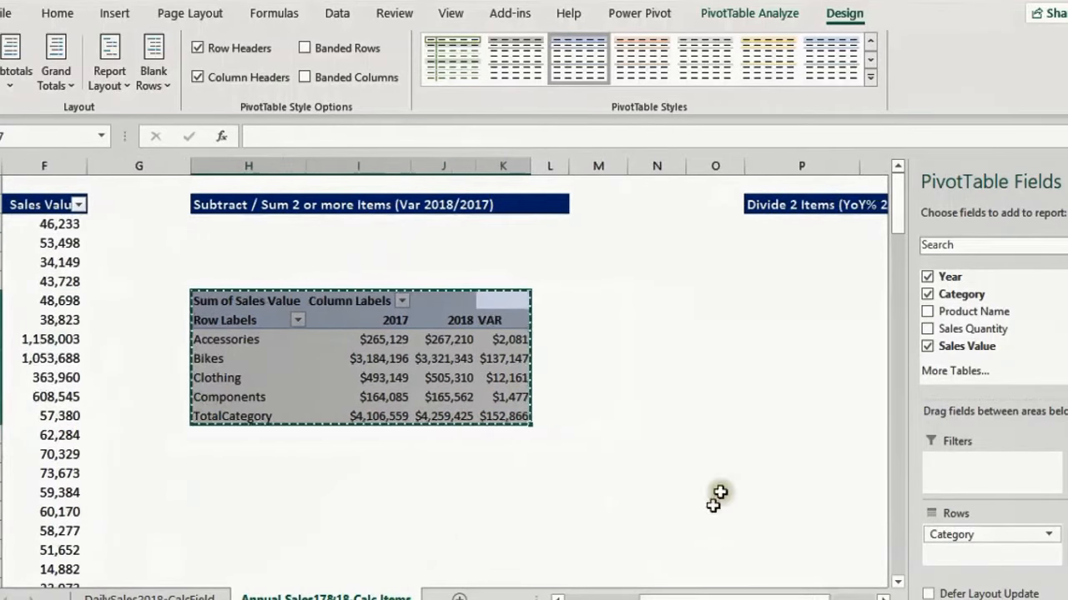
left_click(791, 283)
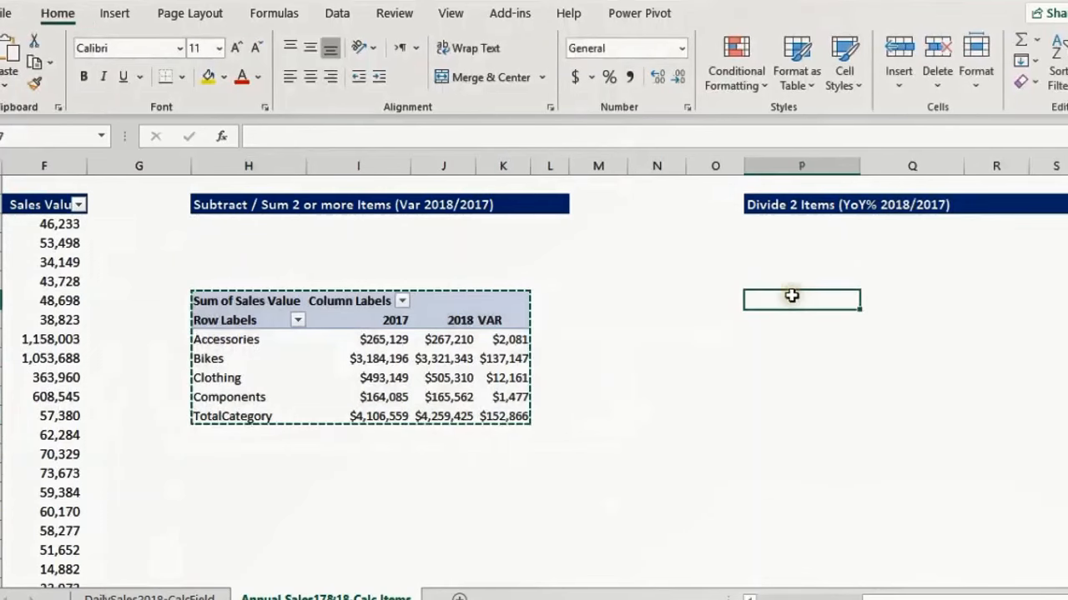
key("ctrl+v")
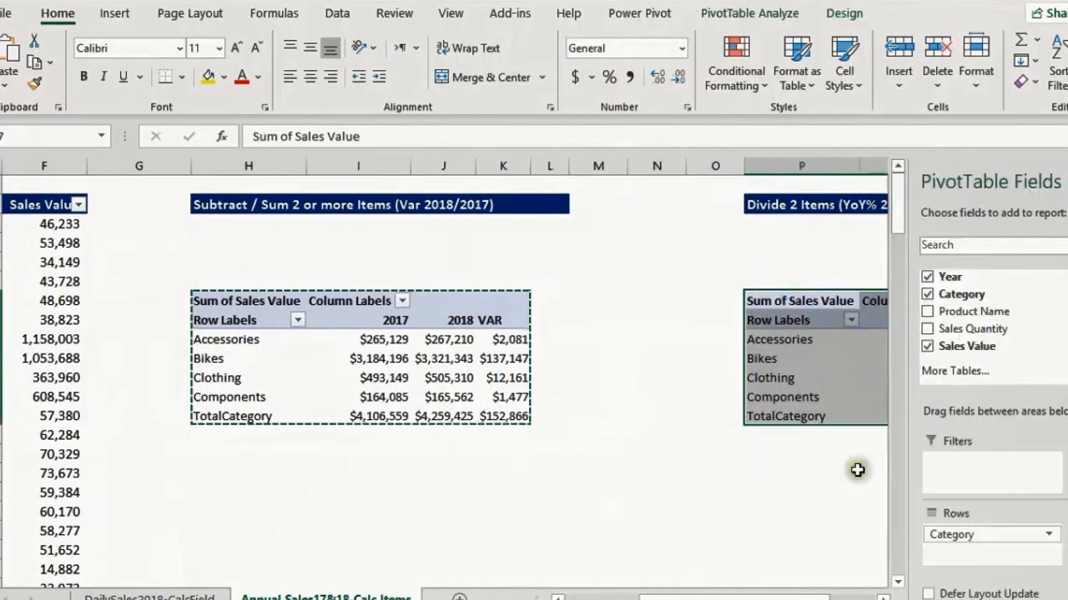
Step: Start a new calculated item in the Year field of the Divide 2 Items PivotTable and name it YoY%
left_click(801, 16)
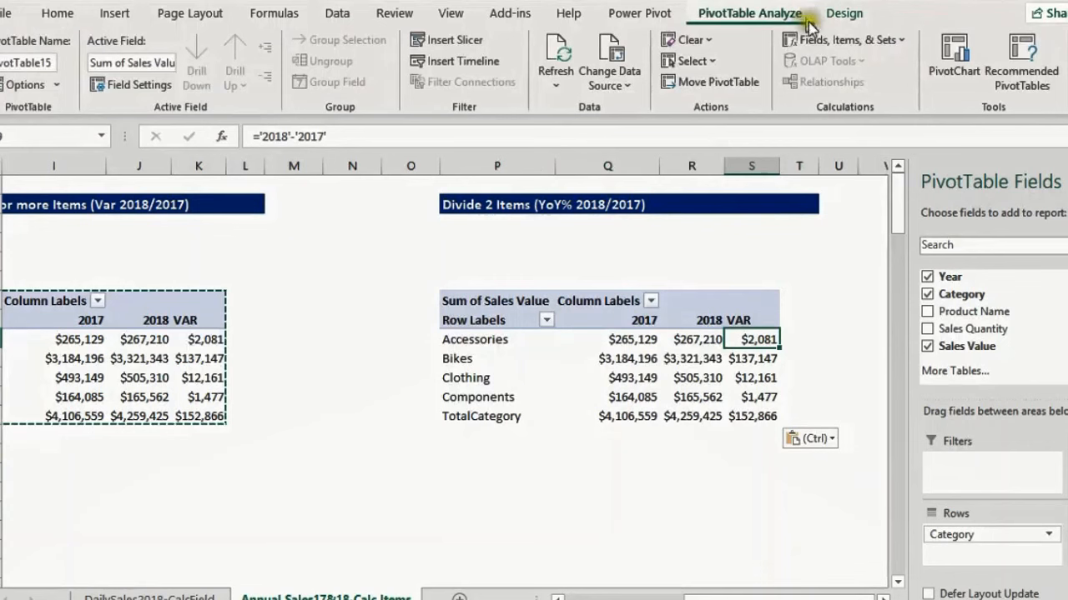
left_click(871, 44)
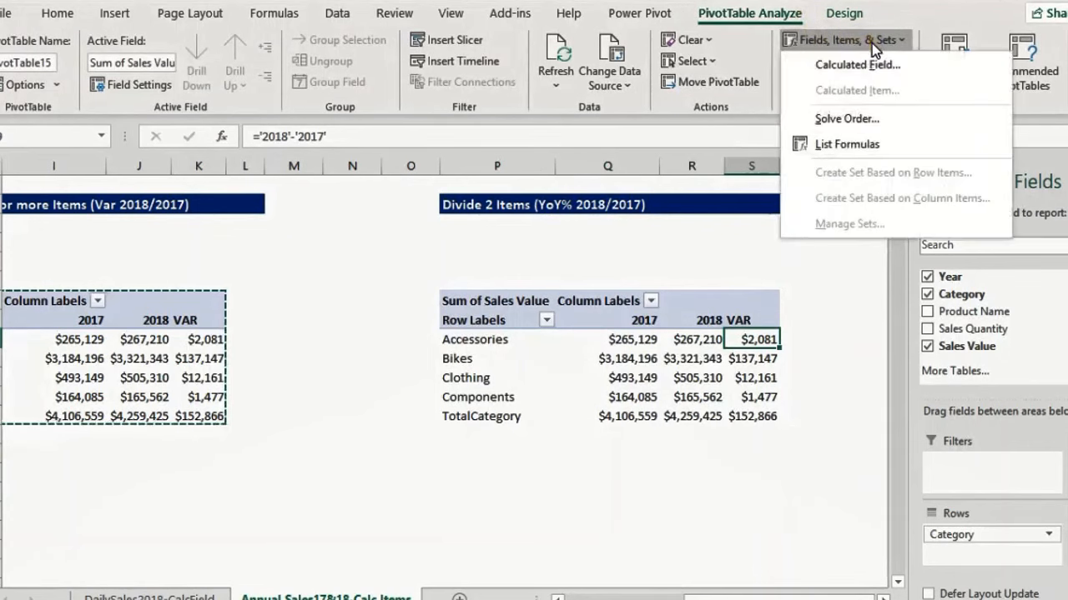
left_click(715, 318)
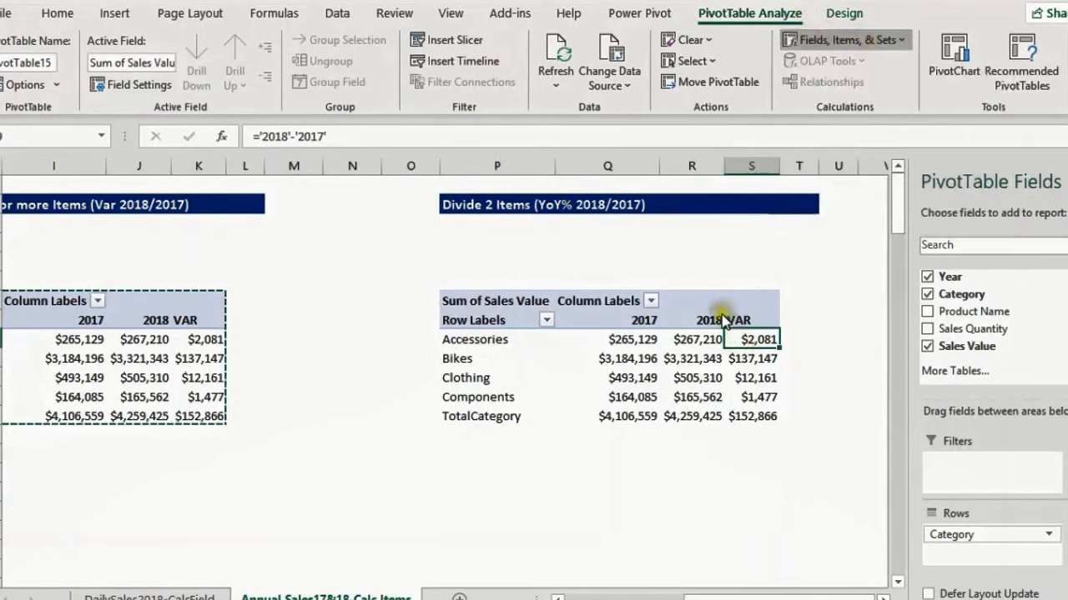
left_click(709, 320)
left_click(881, 40)
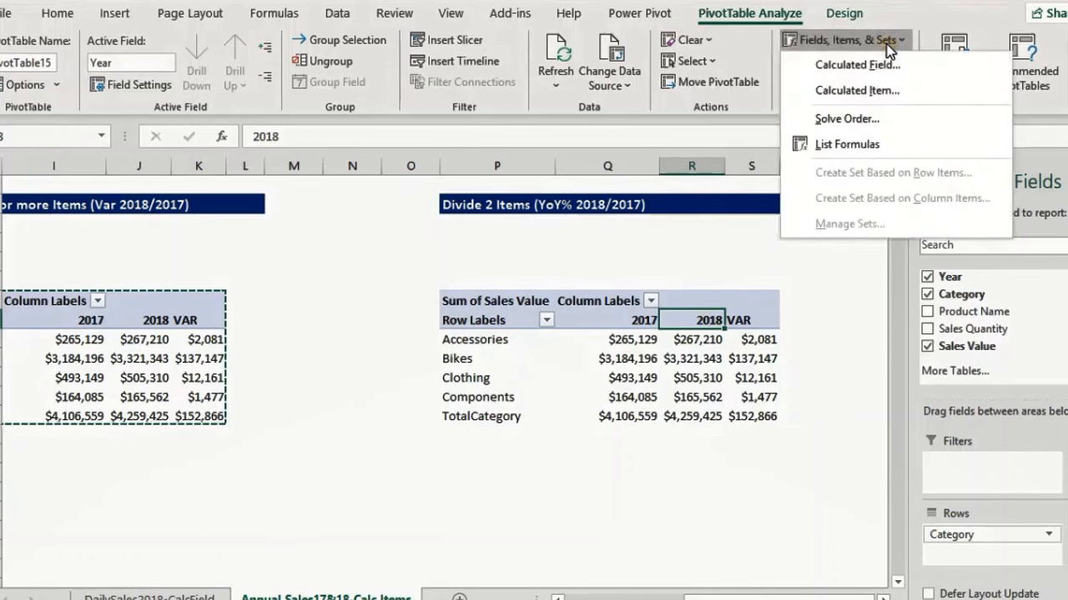
left_click(883, 92)
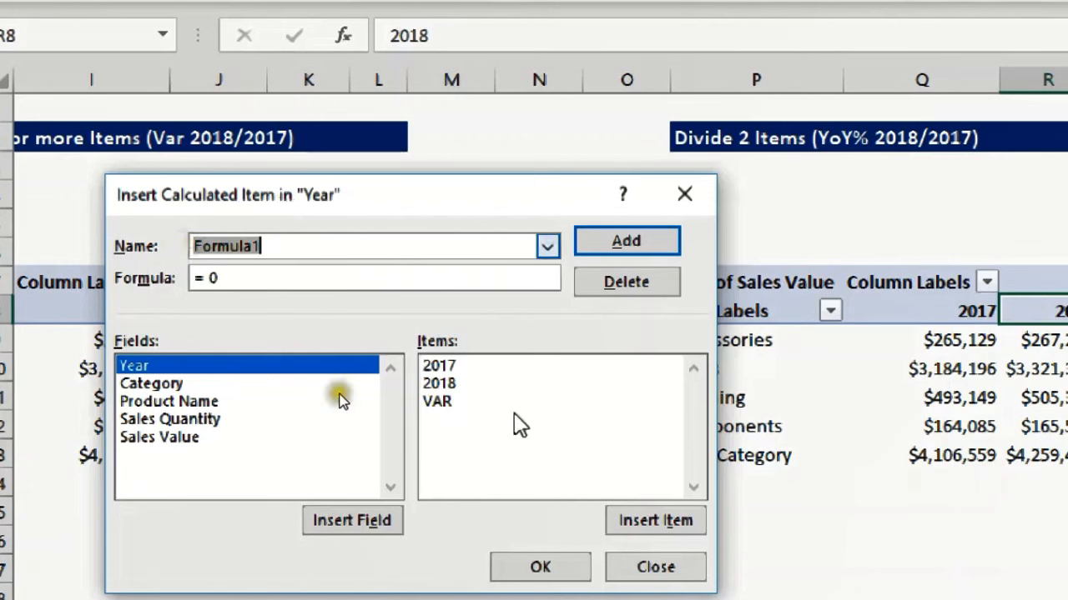
type("YoY%")
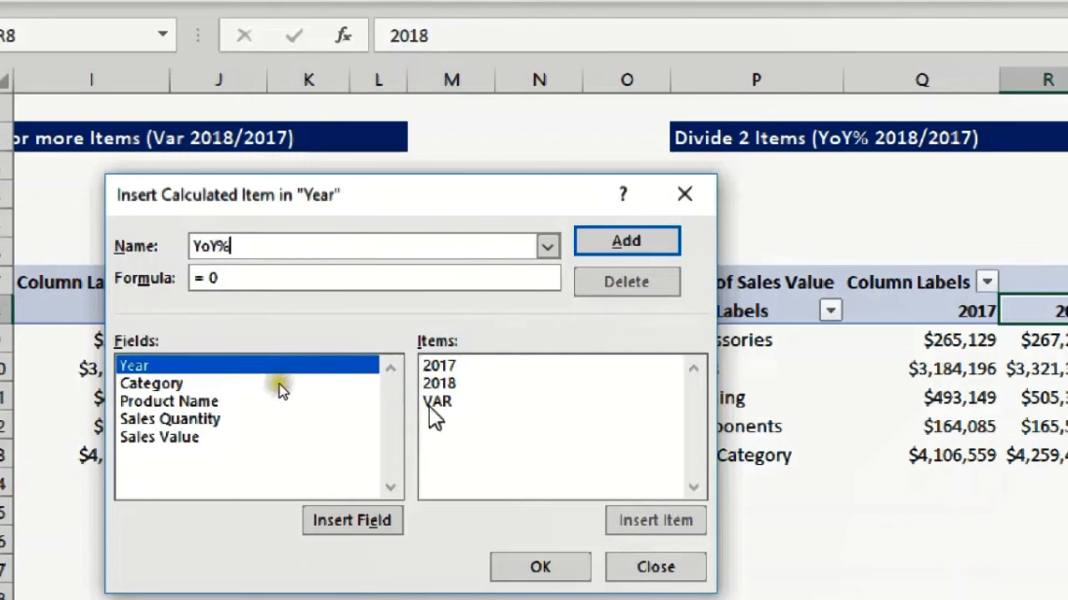
Step: Build the YoY% formula as VAR divided by the 2017 item and insert the calculated item
left_click(442, 402)
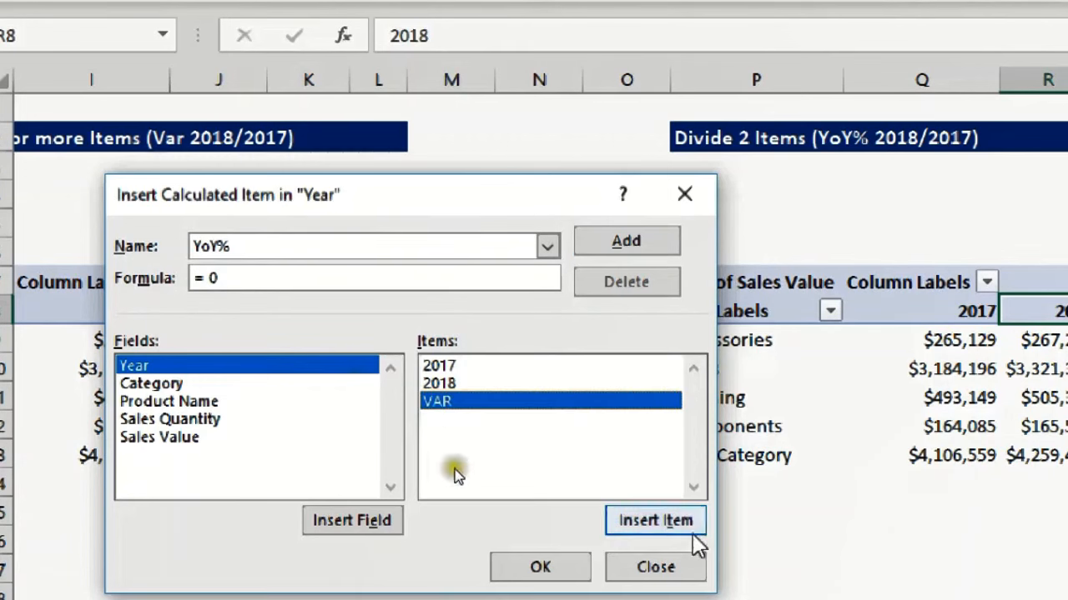
left_click(654, 521)
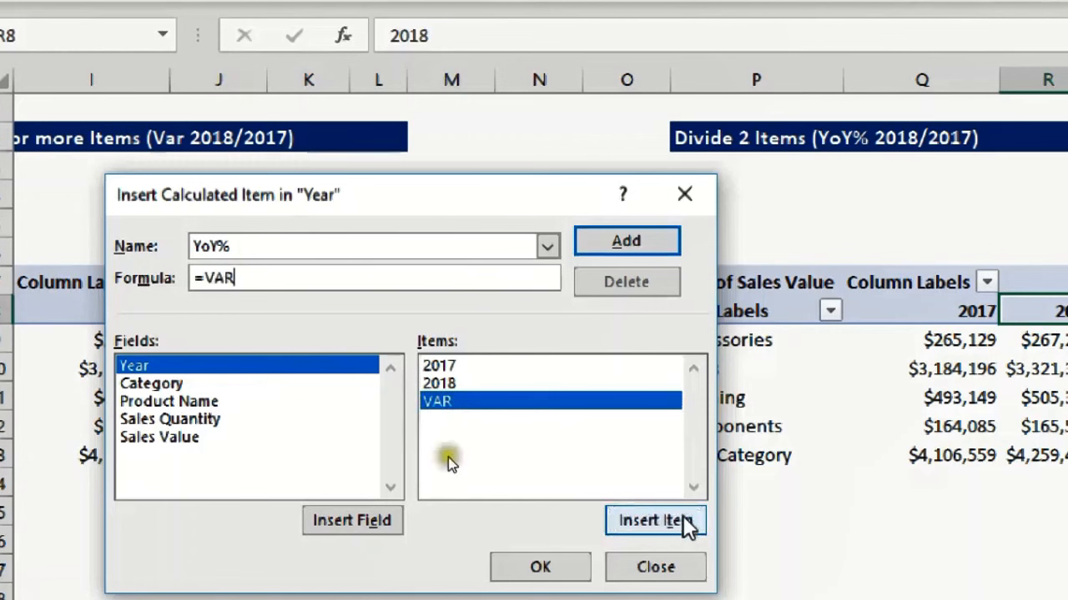
type("/")
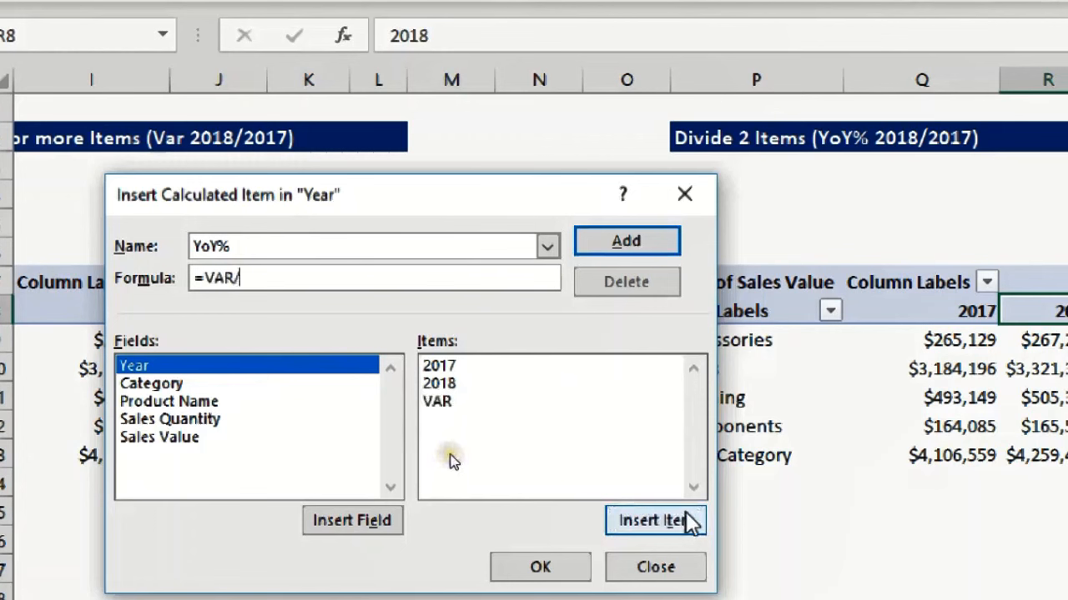
double_click(462, 370)
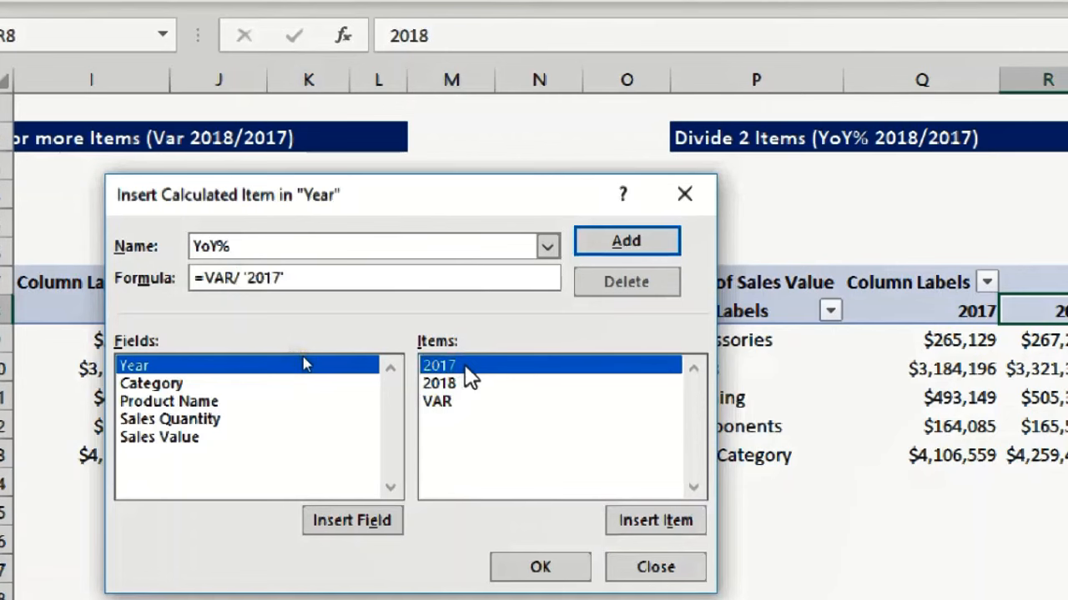
left_click(565, 572)
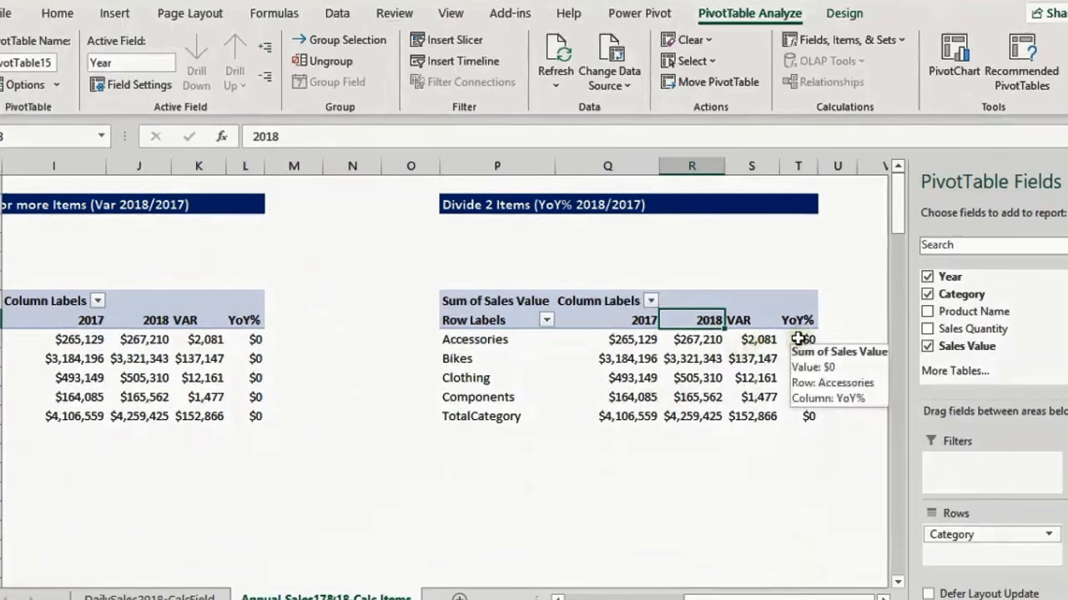
Step: Format the YoY% values from Accessories to TotalCategory in the Divide 2 Items PivotTable as percentages with one decimal place
left_click_drag(793, 341, 790, 416)
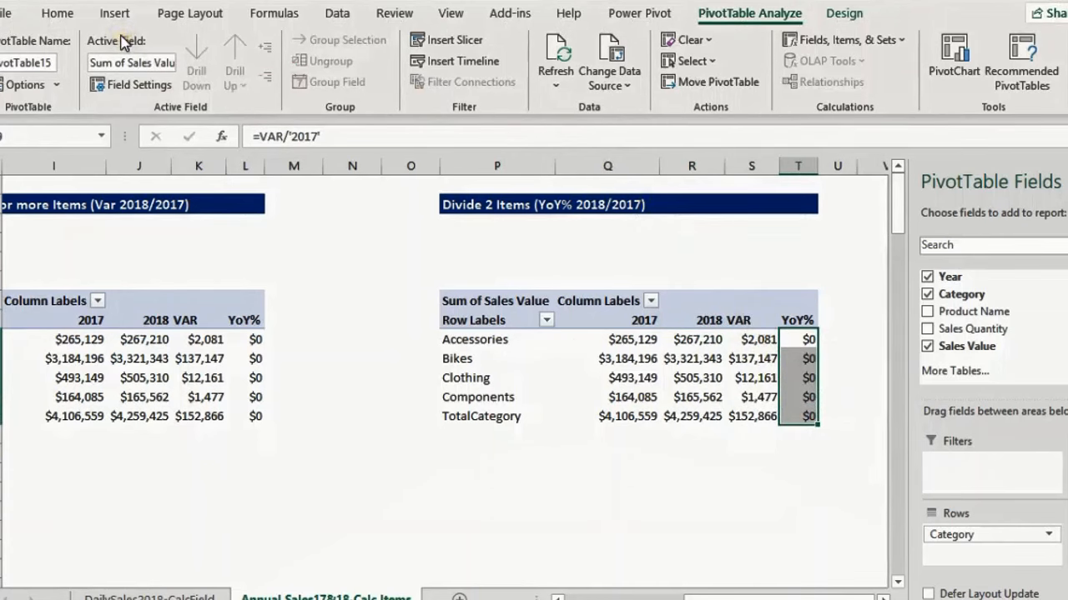
left_click(59, 14)
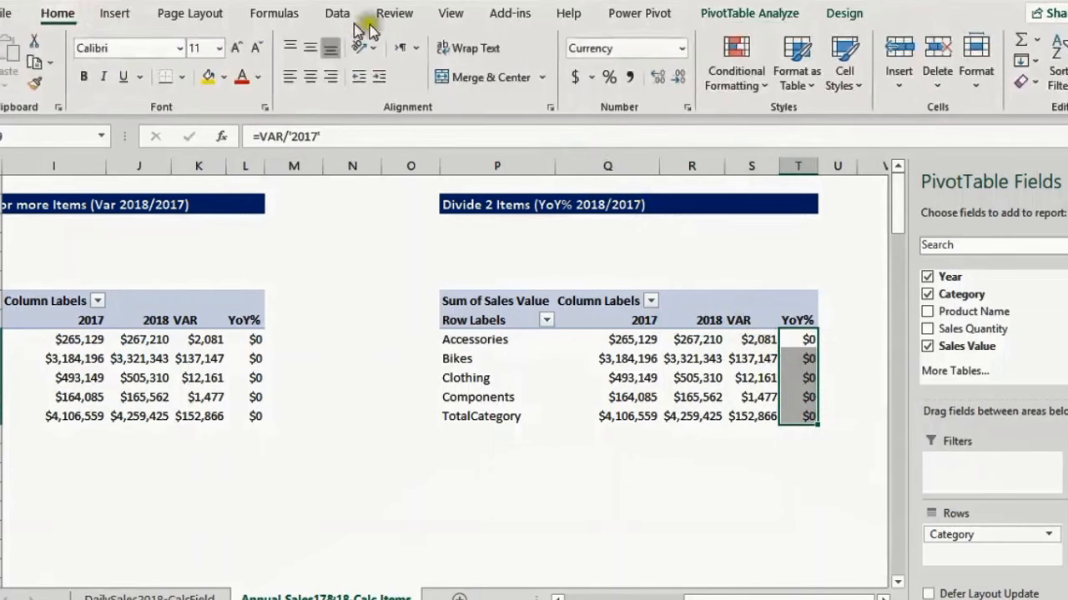
left_click(606, 76)
left_click(658, 77)
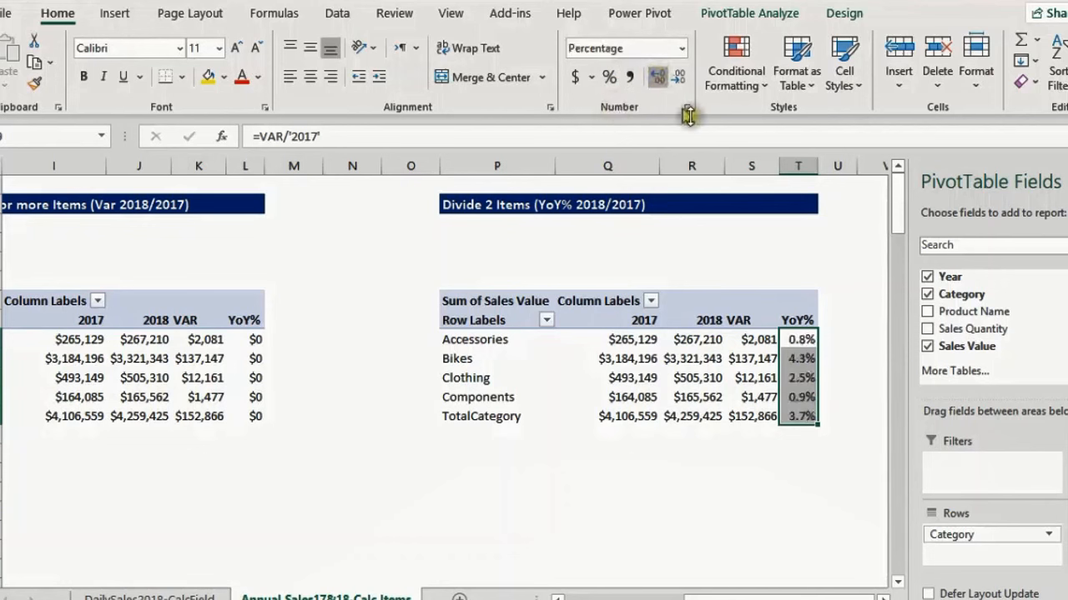
left_click(808, 341)
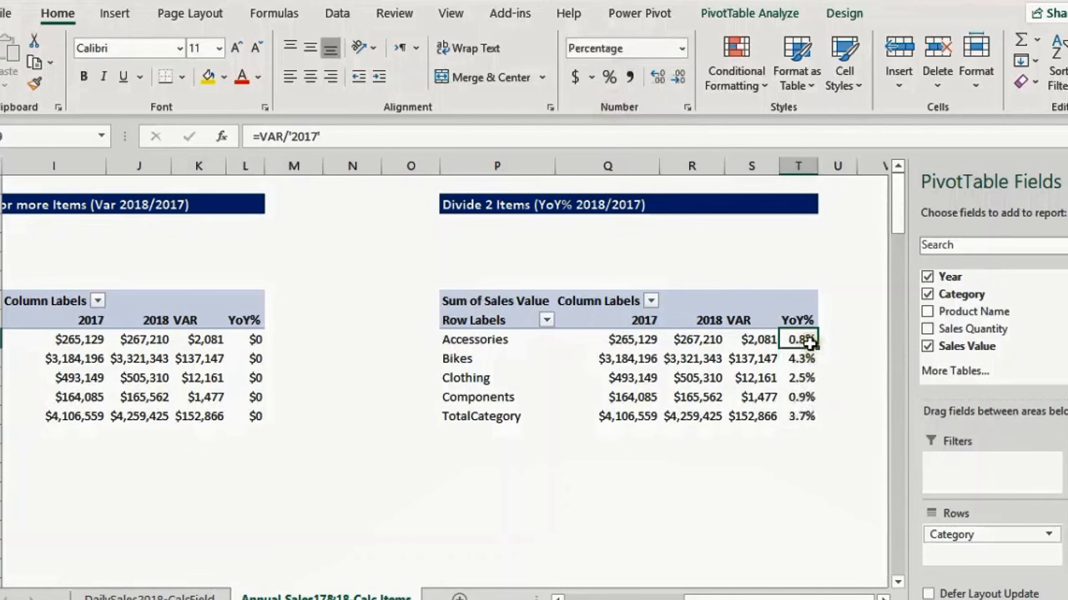
Step: Turn grand totals on for columns only in the Divide 2 Items PivotTable
left_click(800, 417)
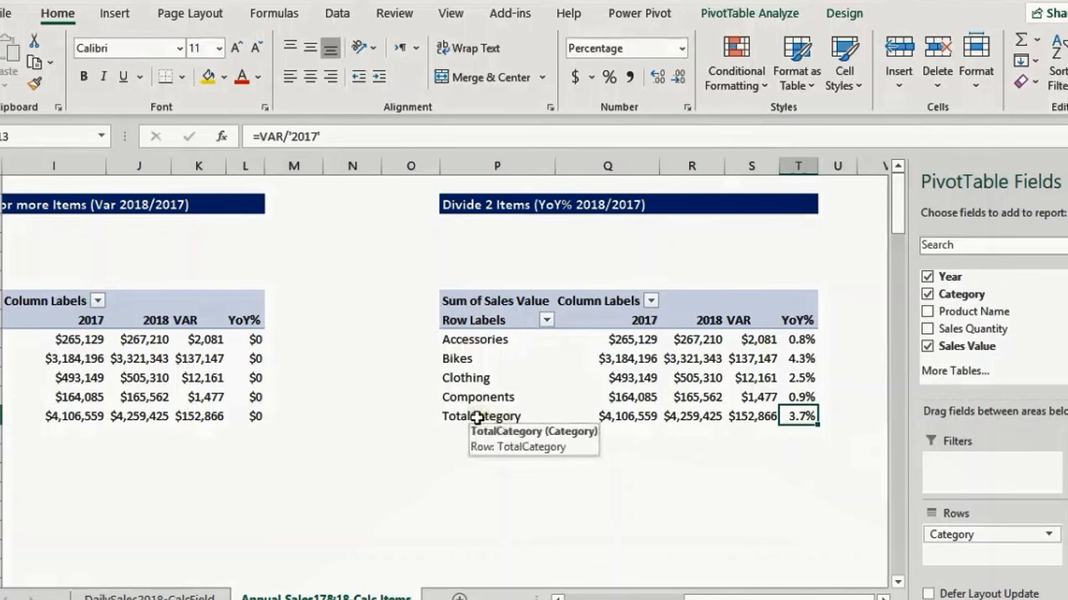
left_click(844, 13)
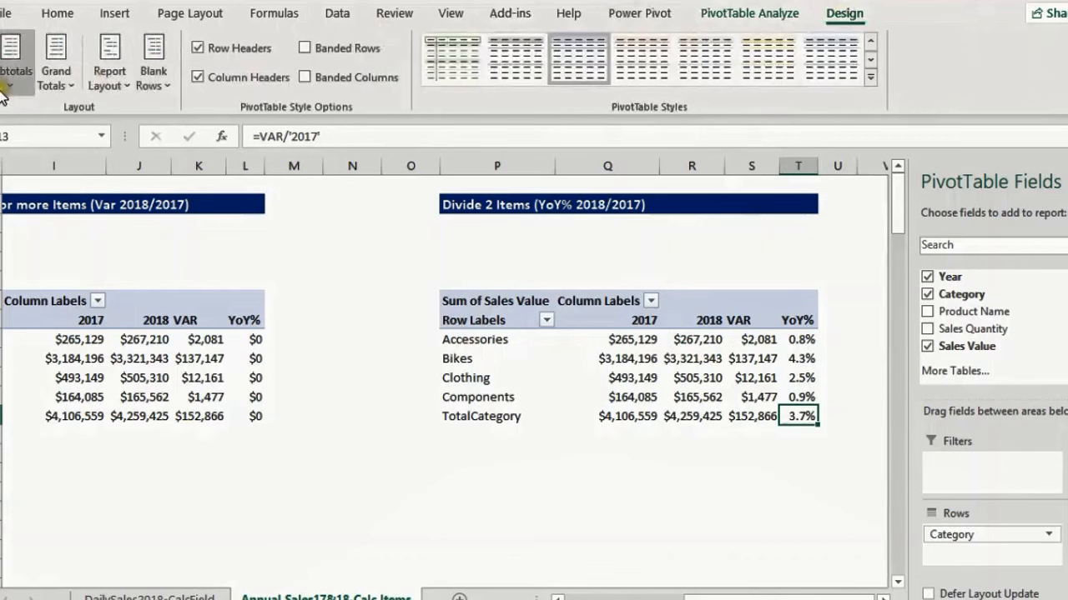
left_click(68, 93)
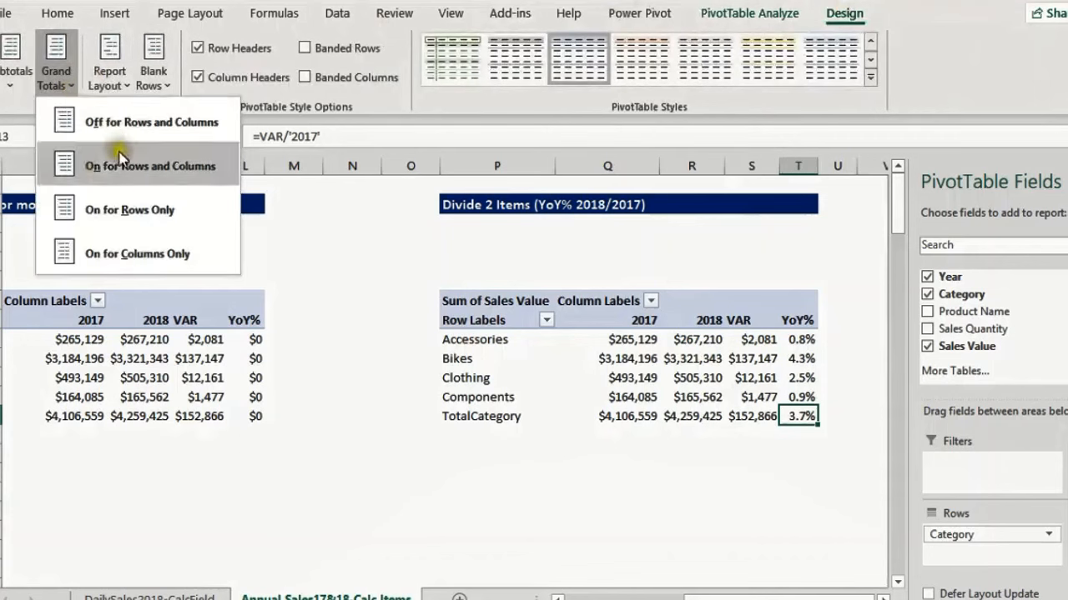
left_click(154, 246)
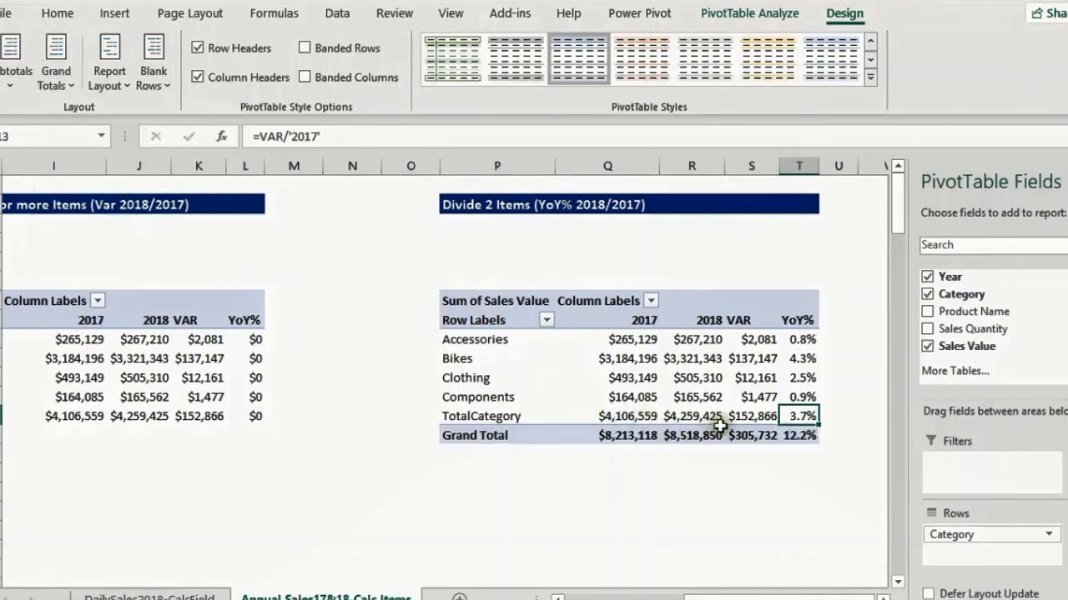
Step: Examine the formulas behind the VAR, YoY% and TotalCategory cells and compare them with the Grand Total row
left_click(799, 433)
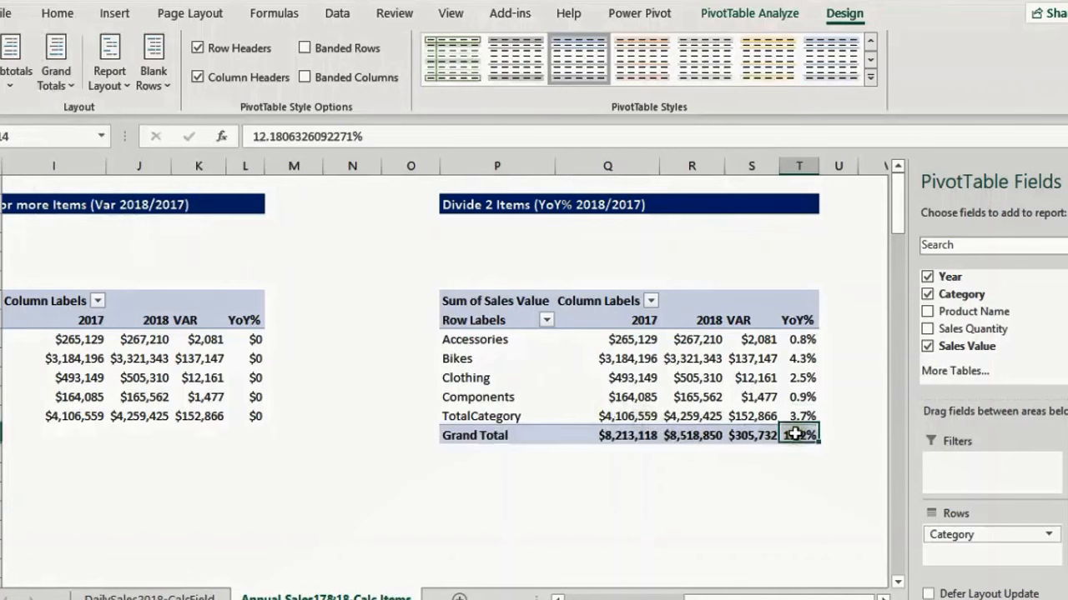
left_click_drag(815, 338, 799, 409)
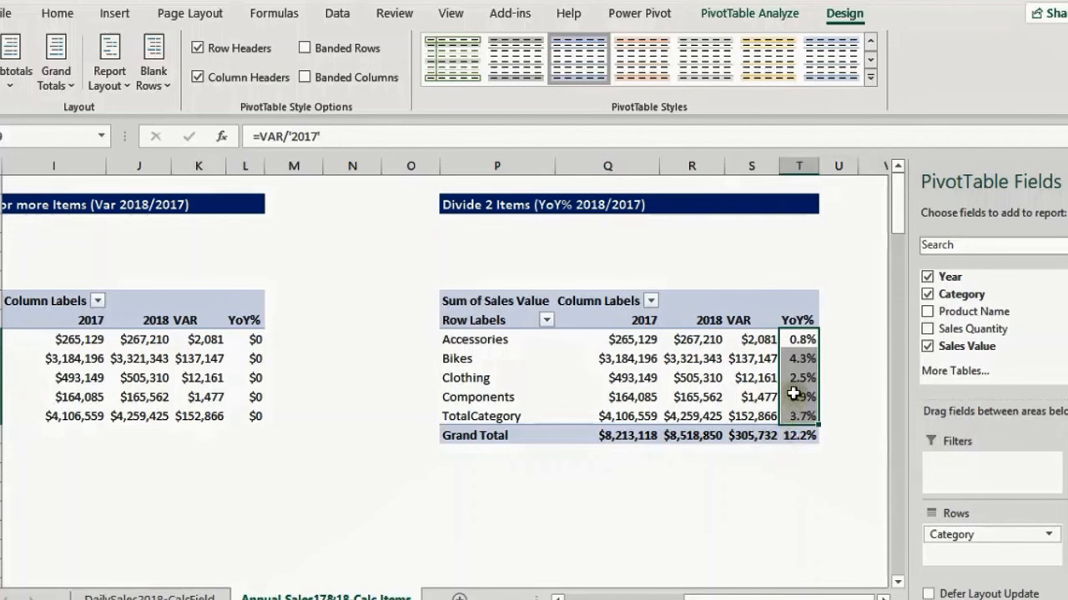
mouse_move(793, 394)
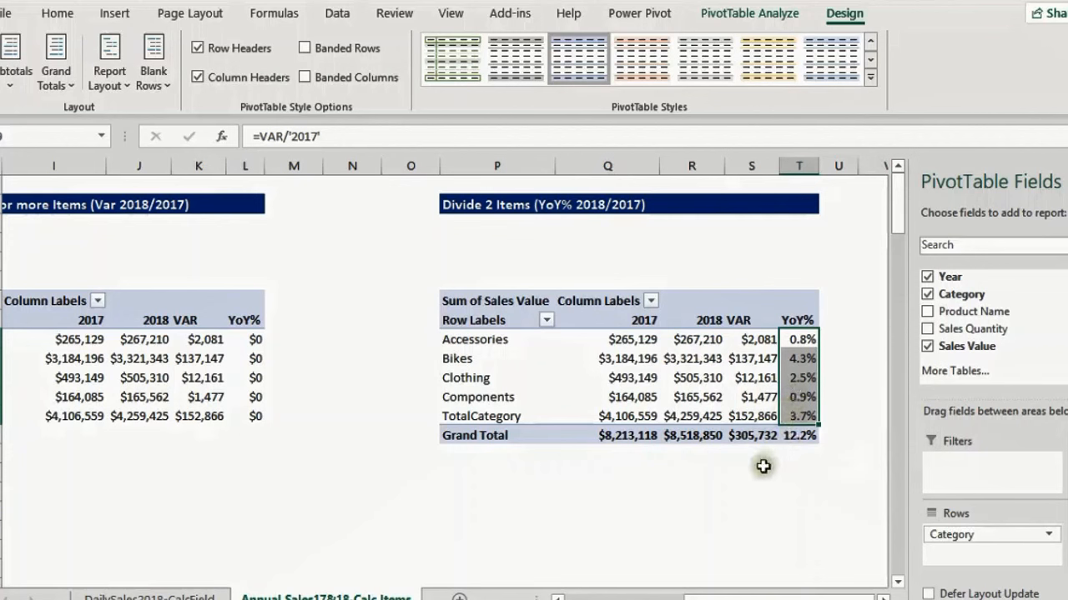
left_click(797, 417)
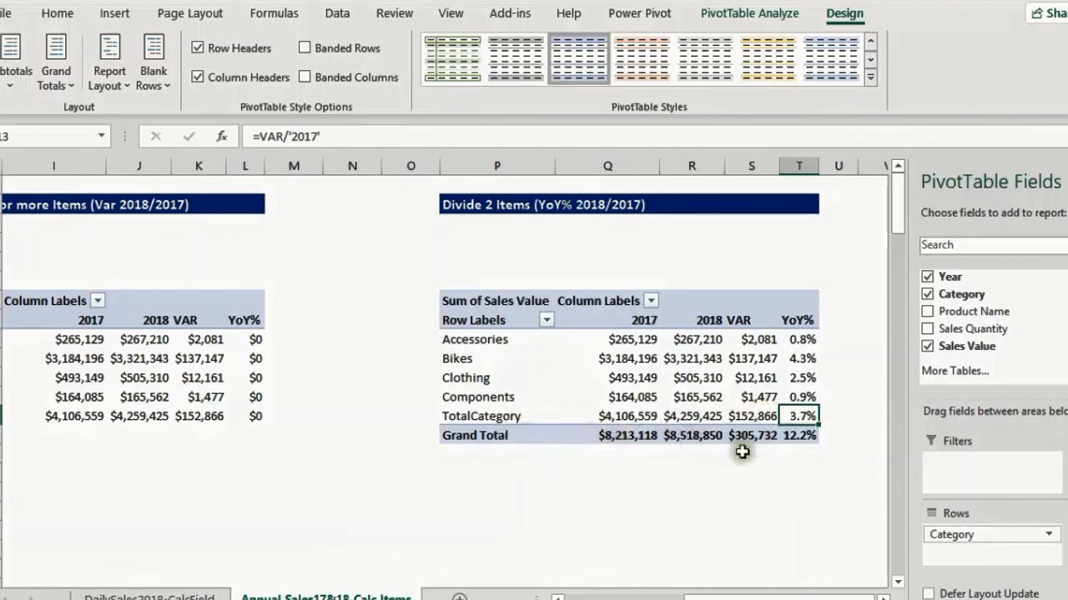
left_click(765, 334)
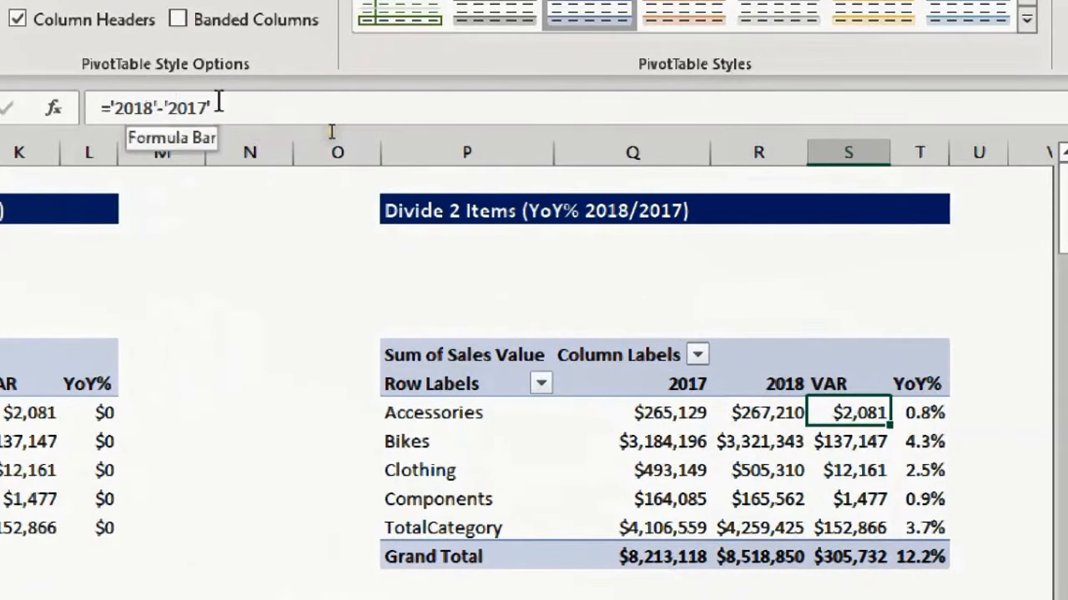
left_click(838, 559)
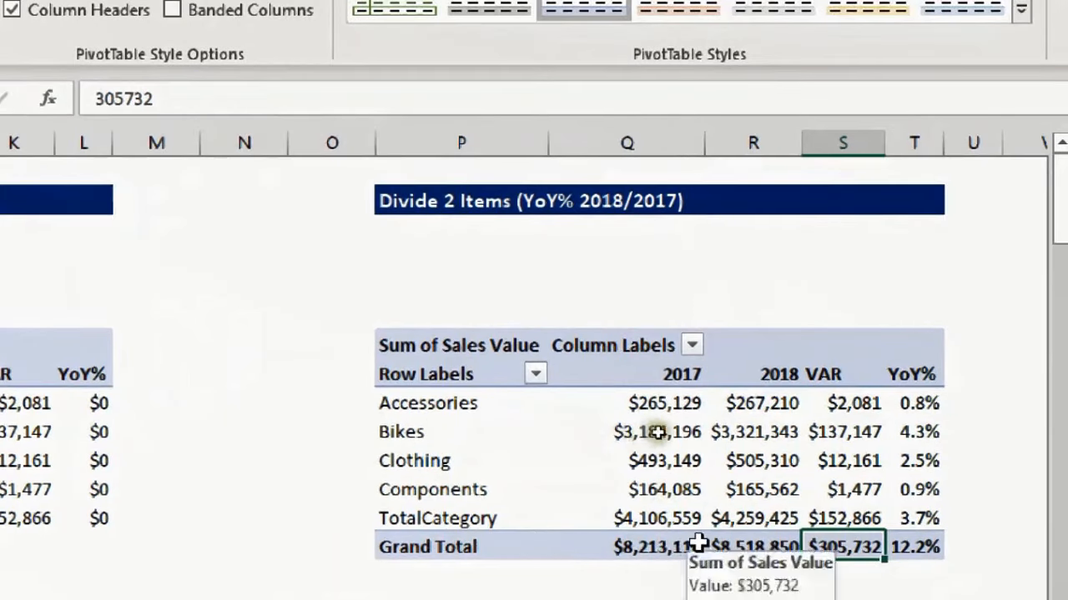
left_click(856, 405)
left_click(853, 432)
left_click(848, 460)
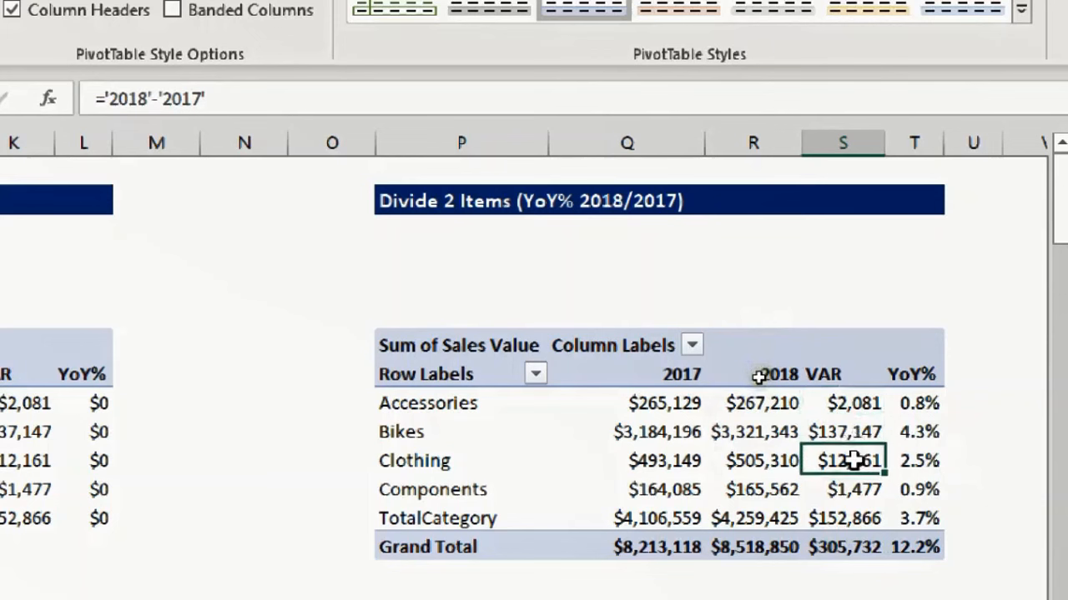
left_click(901, 409)
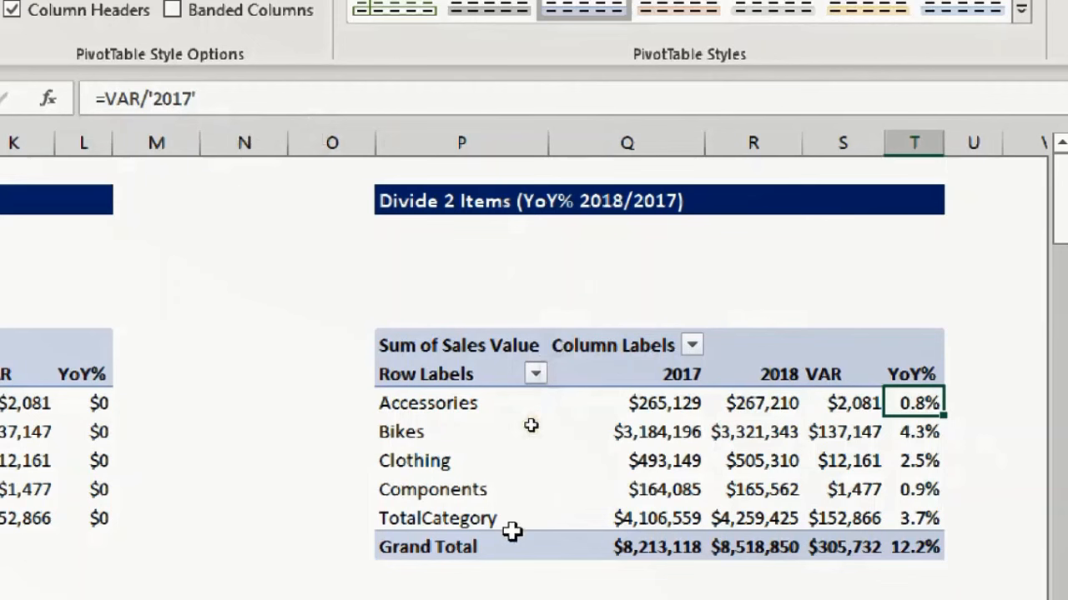
left_click(638, 519)
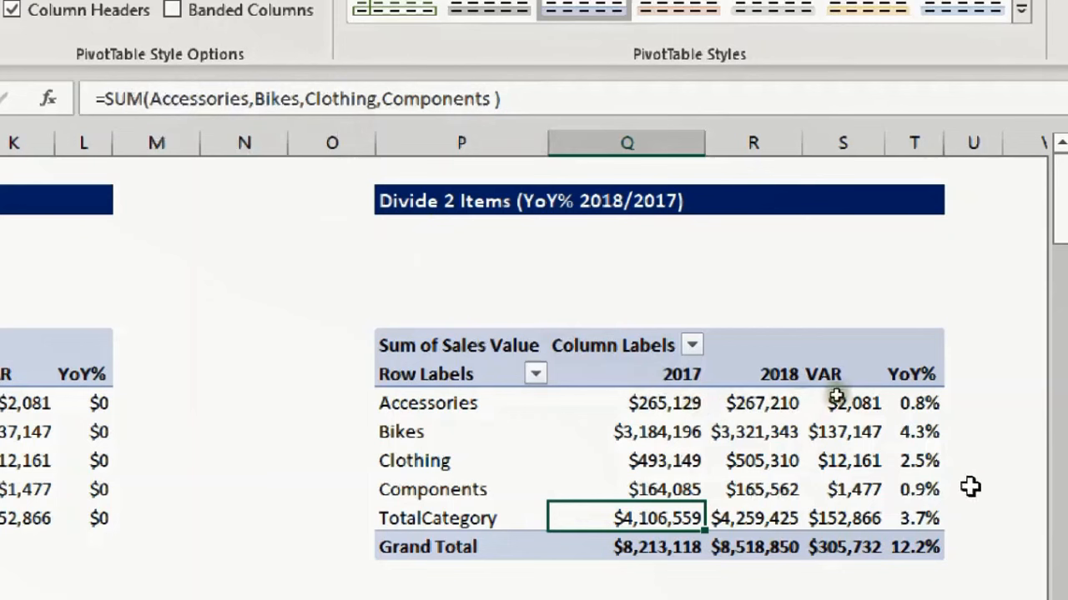
left_click(924, 518)
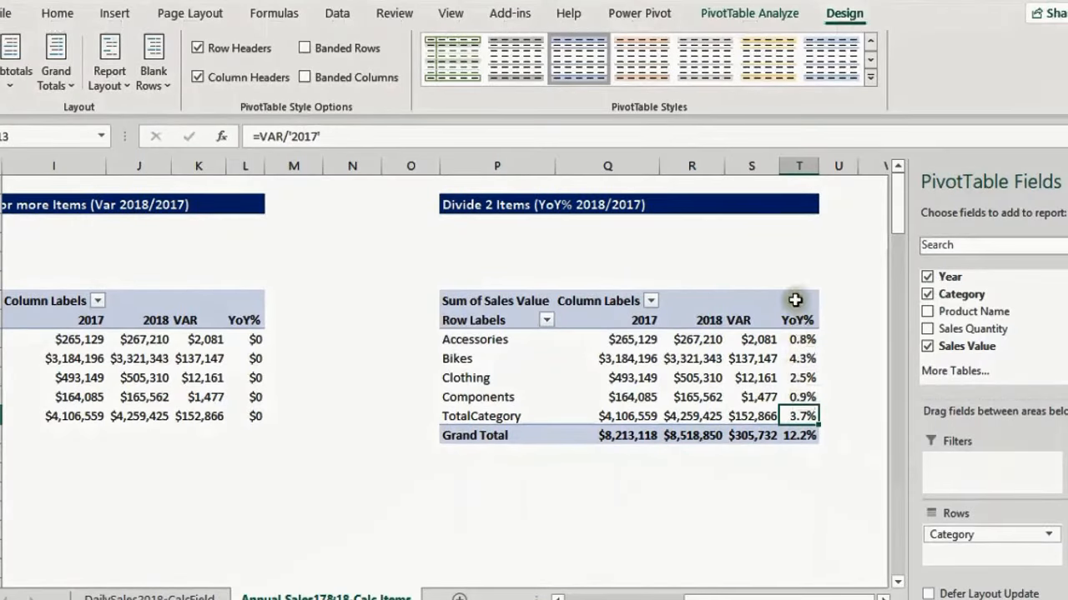
Step: Try moving TotalCategory below YoY% in the calculated item solve order and inspect the YoY% values from Accessories to Components
left_click(755, 17)
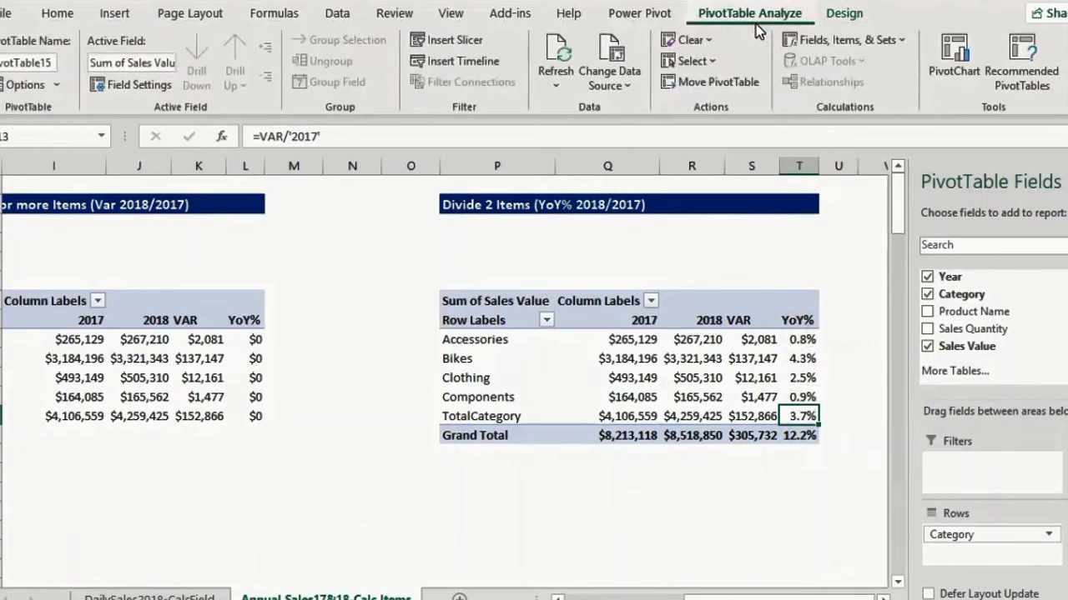
left_click(840, 40)
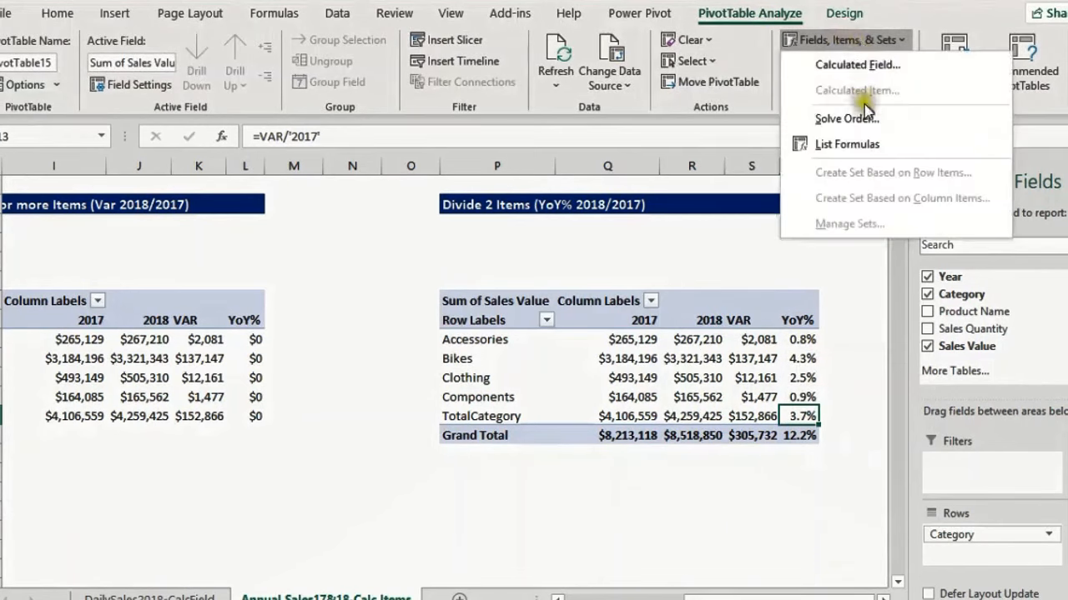
left_click(869, 118)
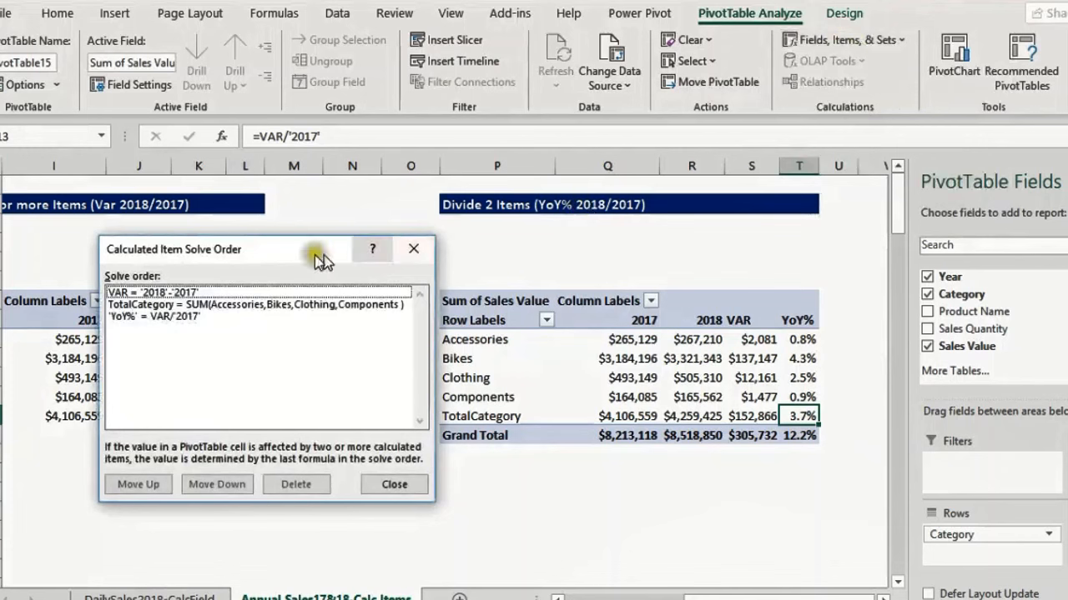
left_click_drag(302, 253, 298, 235)
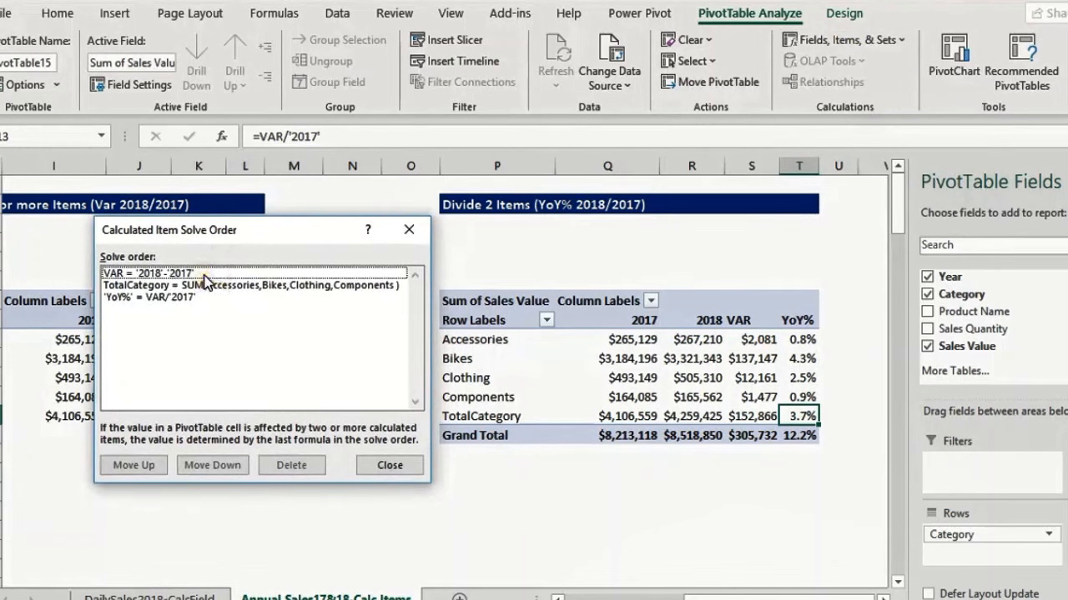
left_click(206, 281)
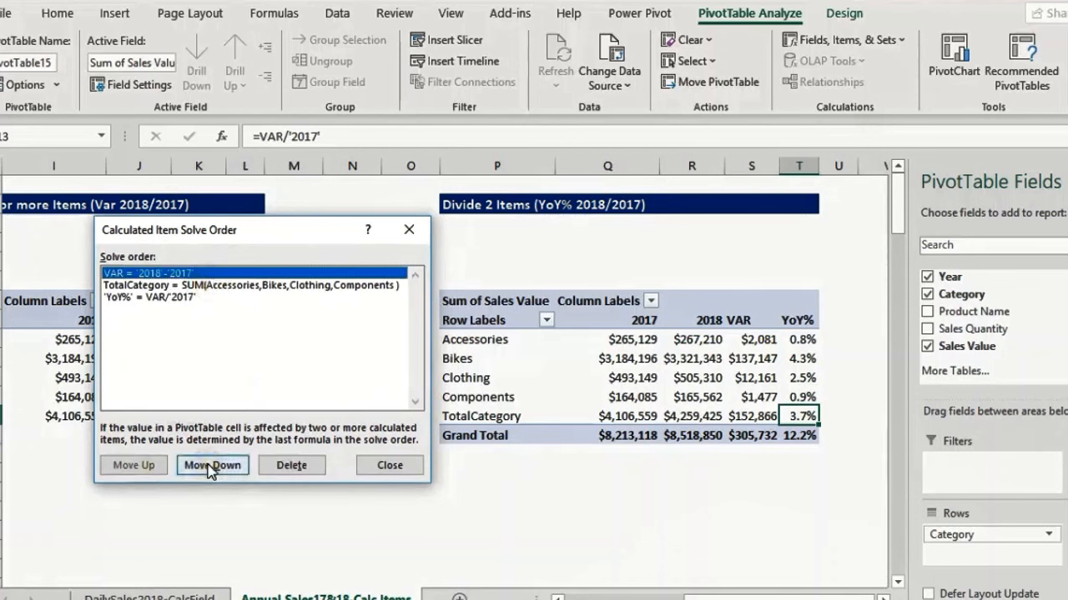
left_click(177, 285)
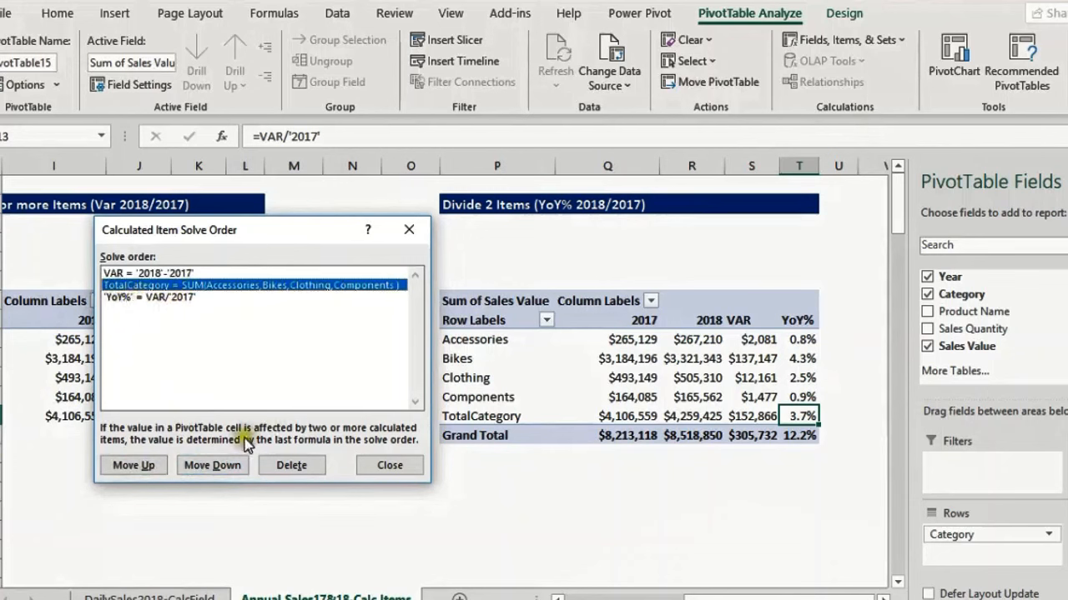
left_click(197, 465)
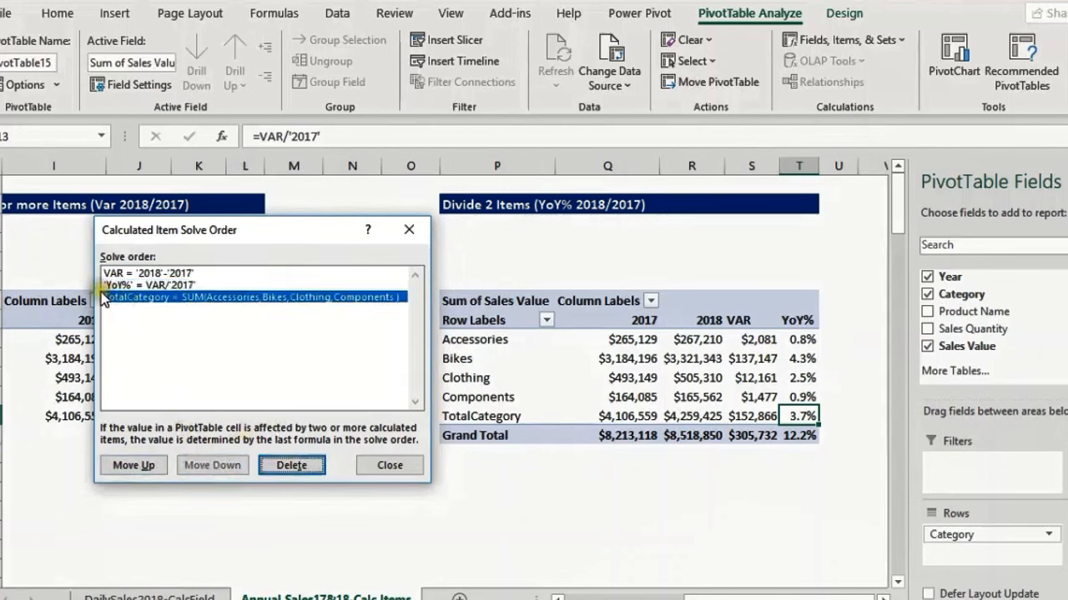
left_click(387, 465)
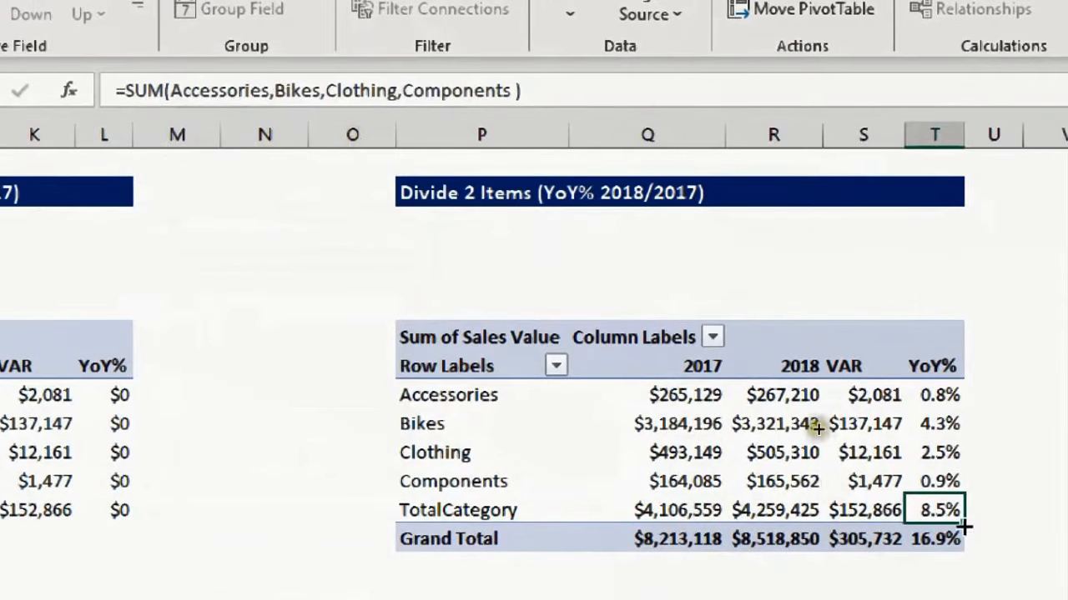
left_click_drag(942, 393, 929, 486)
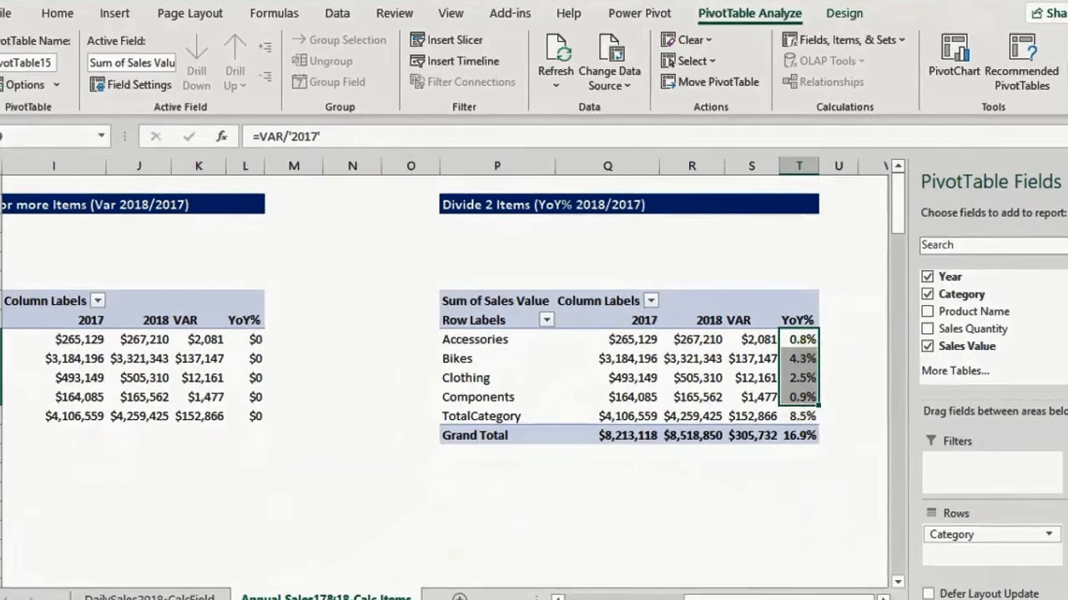
left_click(805, 383)
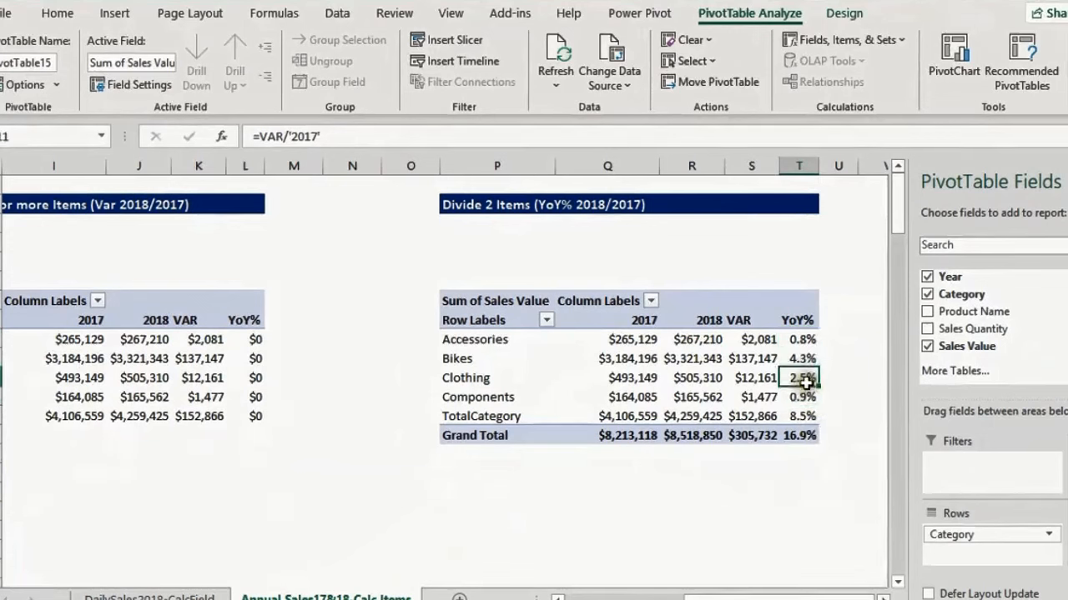
Step: Restore the calculated item solve order by moving TotalCategory back up between VAR and YoY%
left_click(867, 52)
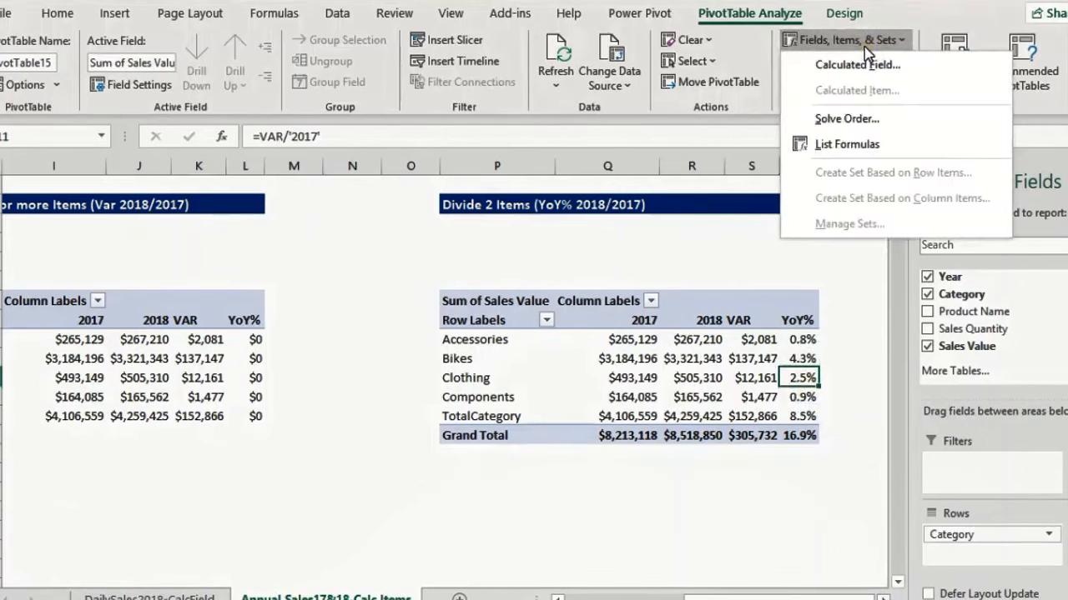
left_click(843, 119)
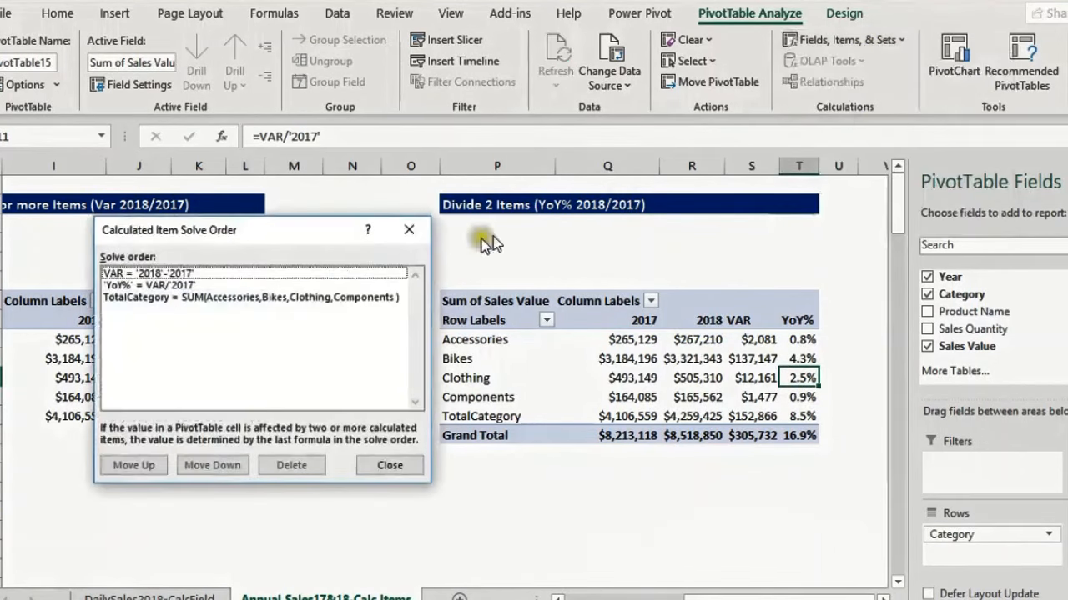
left_click(201, 298)
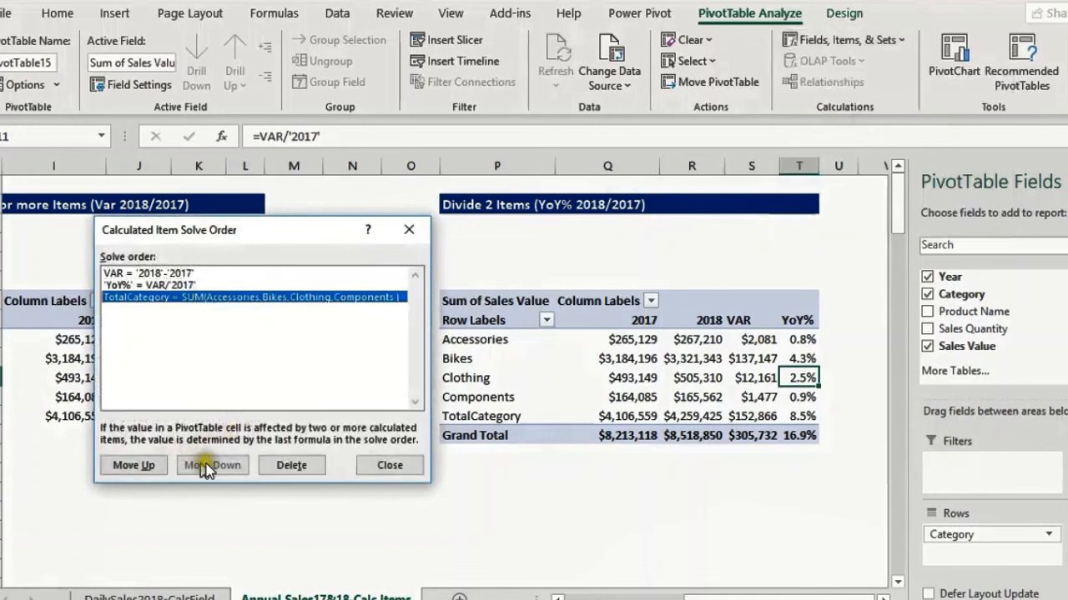
left_click(131, 464)
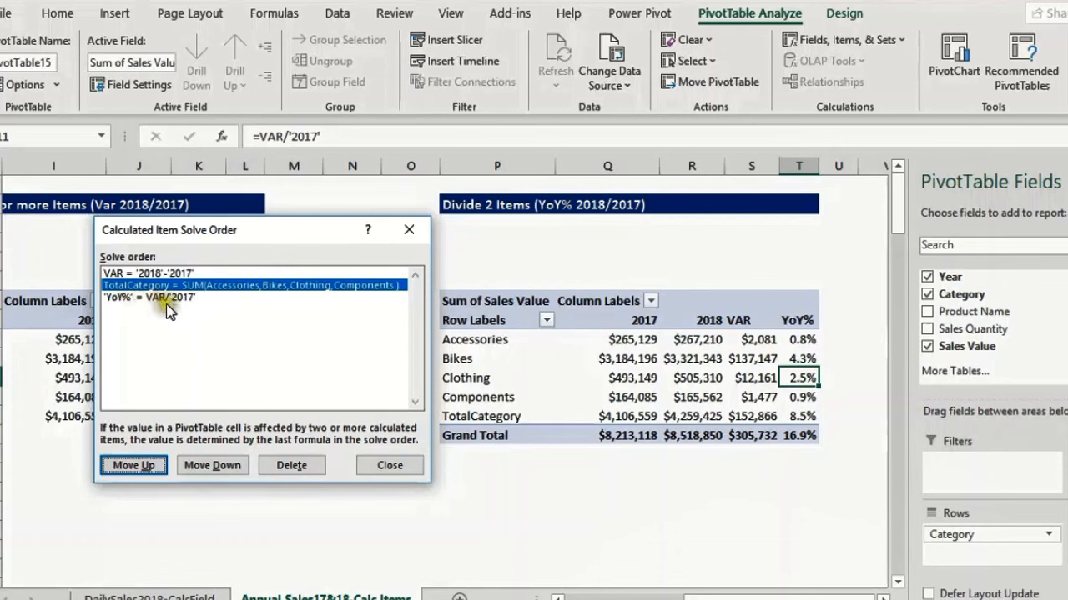
left_click(392, 465)
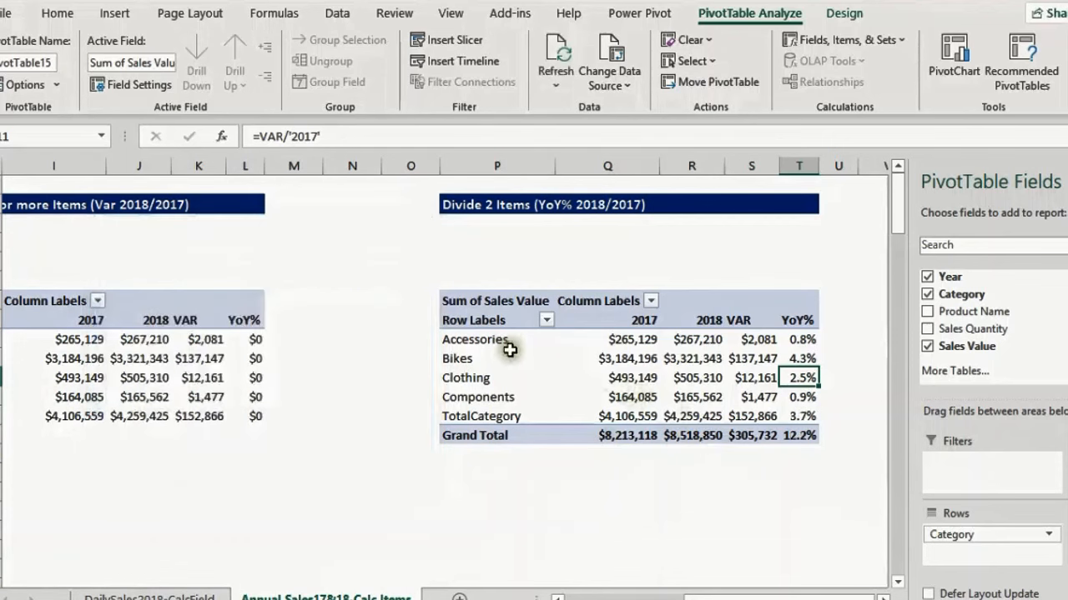
Step: Select the 2017 Grand Total cell in the Divide 2 Items PivotTable
left_click(629, 433)
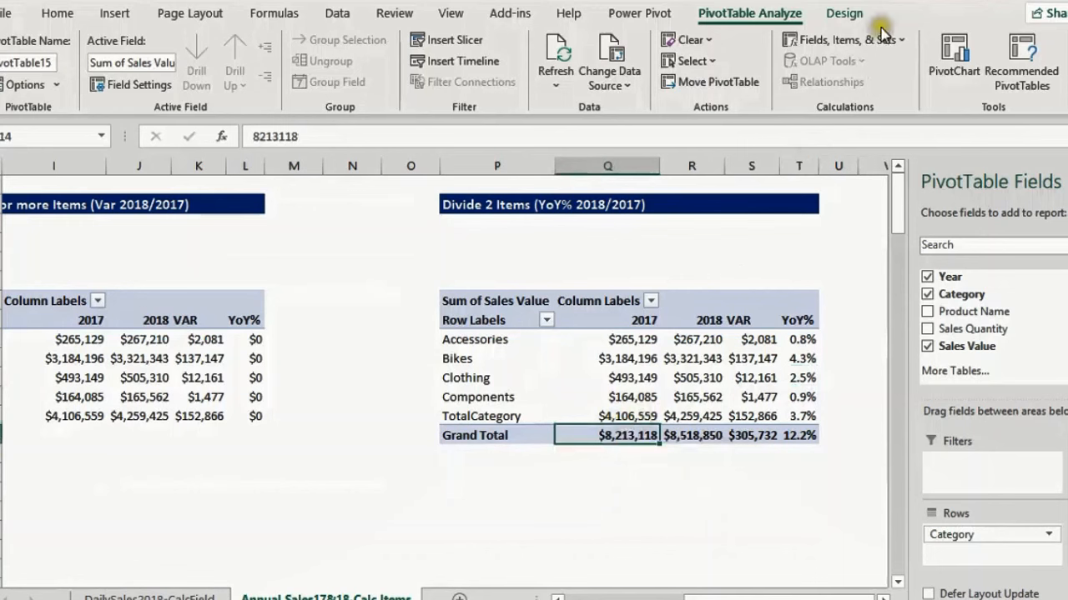